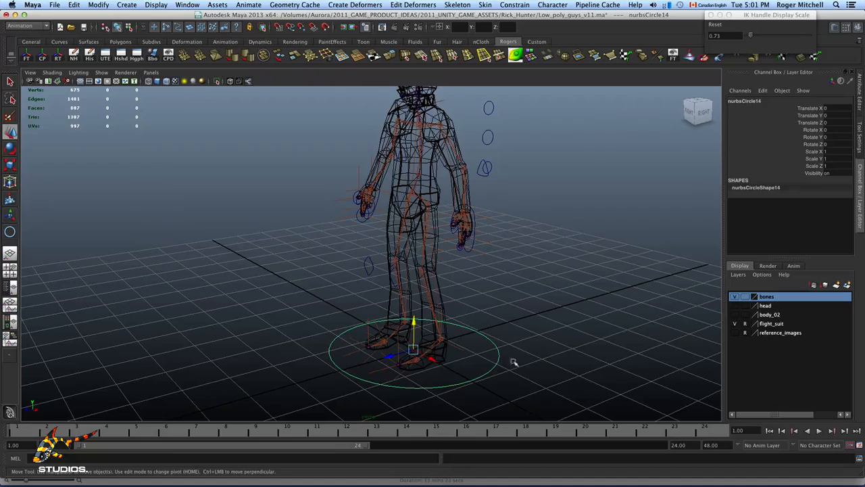
Deselect the ground control circle and inspect the rigged character's legs and feet in the perspective and side views
{"action": "left_click", "coordinate": [483, 337]}
{"action": "left_click_drag", "start_coordinate": [474, 255], "coordinate": [434, 271], "text": "alt"}
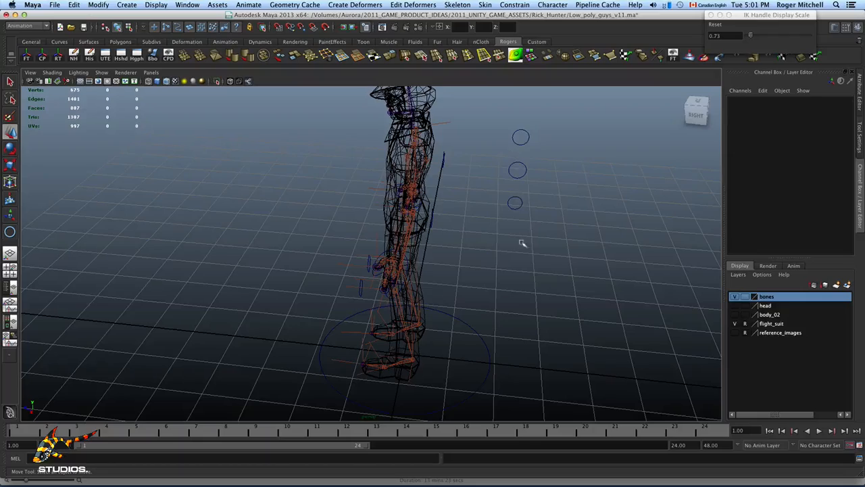
{"action": "left_click_drag", "start_coordinate": [447, 262], "coordinate": [493, 260], "text": "alt"}
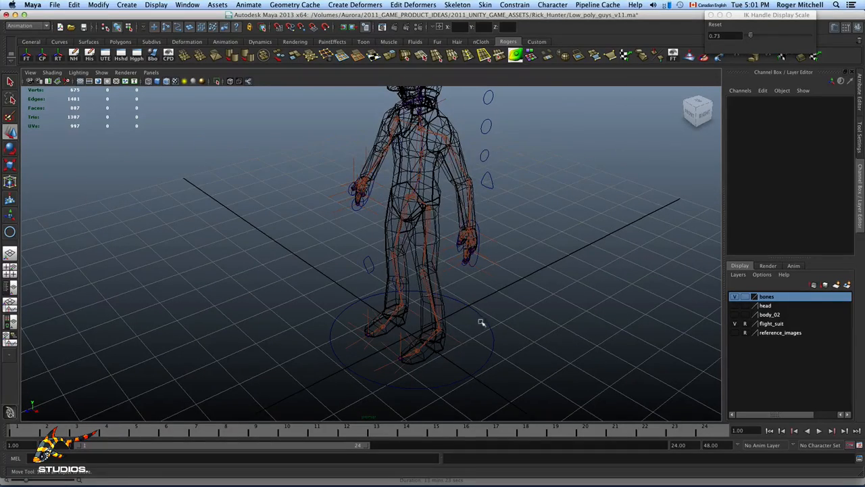
{"action": "left_click_drag", "start_coordinate": [461, 349], "coordinate": [503, 342], "text": "alt"}
{"action": "right_click_drag", "start_coordinate": [504, 334], "coordinate": [549, 338], "text": "alt"}
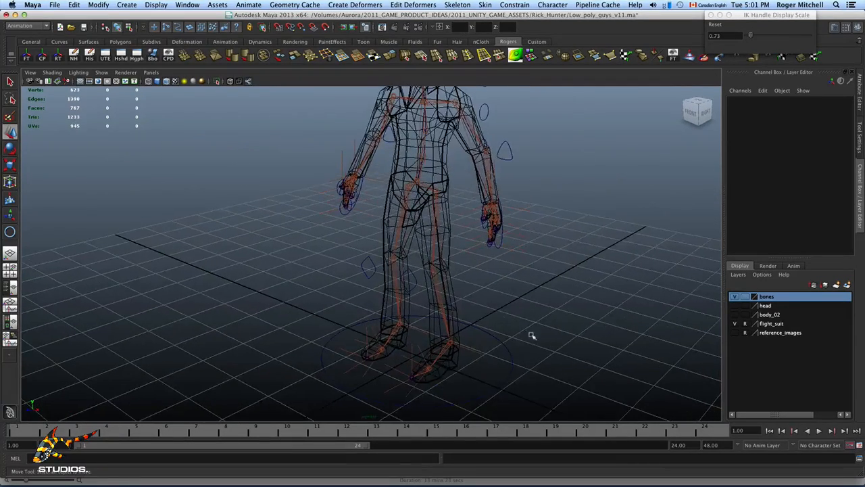
{"action": "key", "text": "space"}
{"action": "middle_click_drag", "start_coordinate": [577, 371], "coordinate": [570, 344], "text": "alt"}
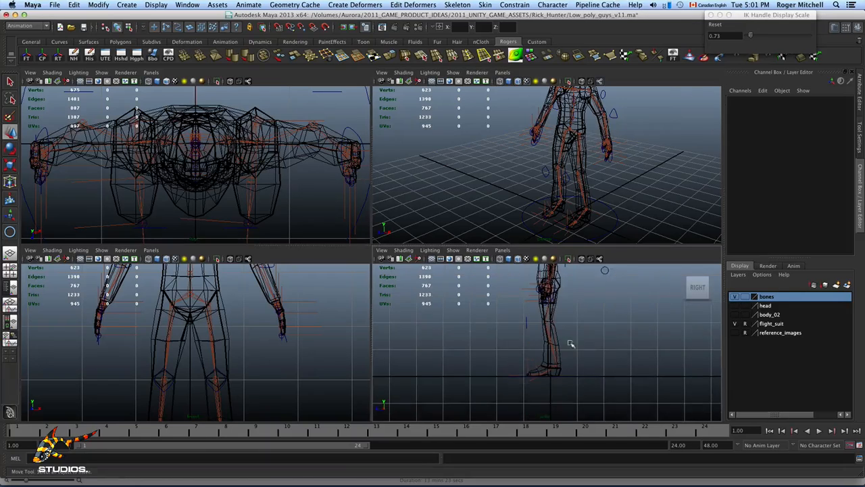
{"action": "right_click_drag", "start_coordinate": [570, 344], "coordinate": [583, 370], "text": "alt"}
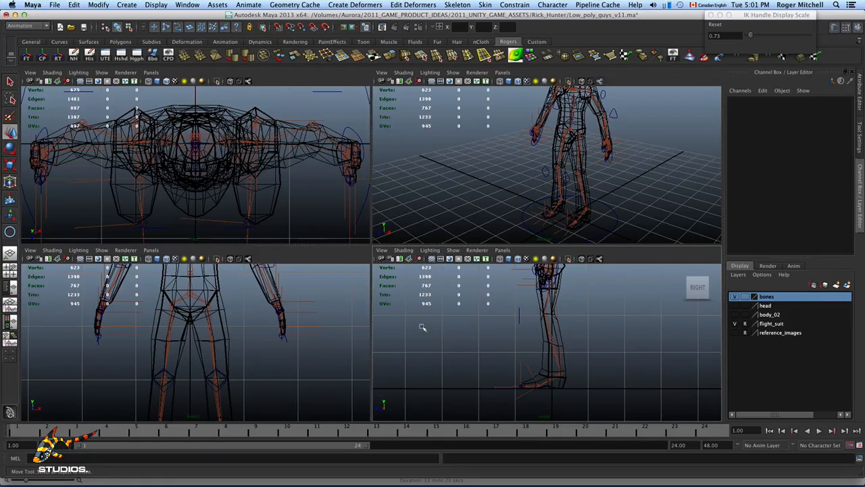
Set up a two-pane layout with the persp camera in one pane and the side view in the other
{"action": "left_click", "coordinate": [438, 178]}
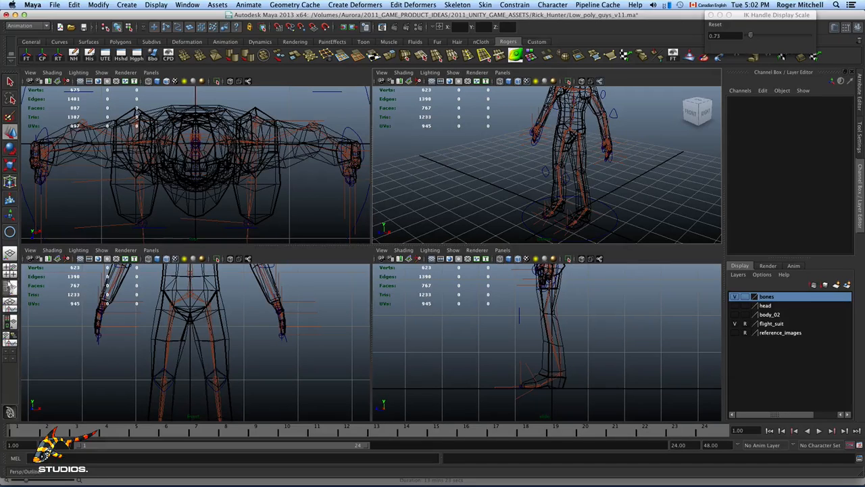
{"action": "left_click", "coordinate": [11, 325]}
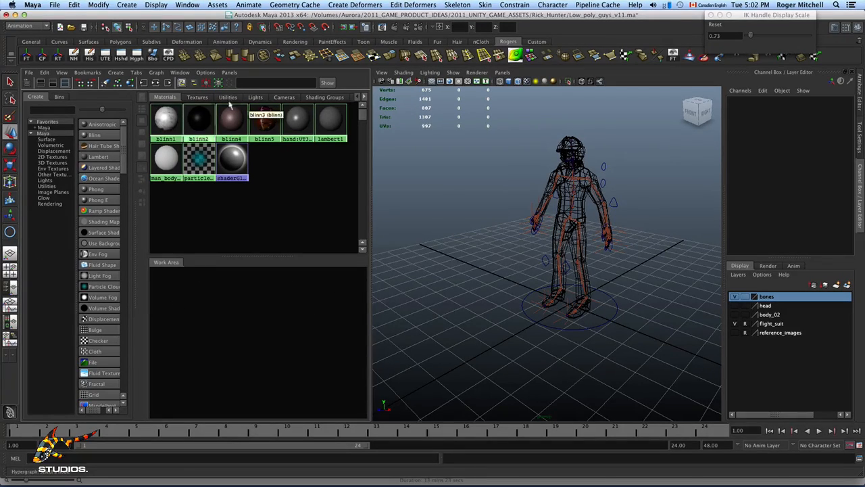
{"action": "left_click", "coordinate": [230, 73]}
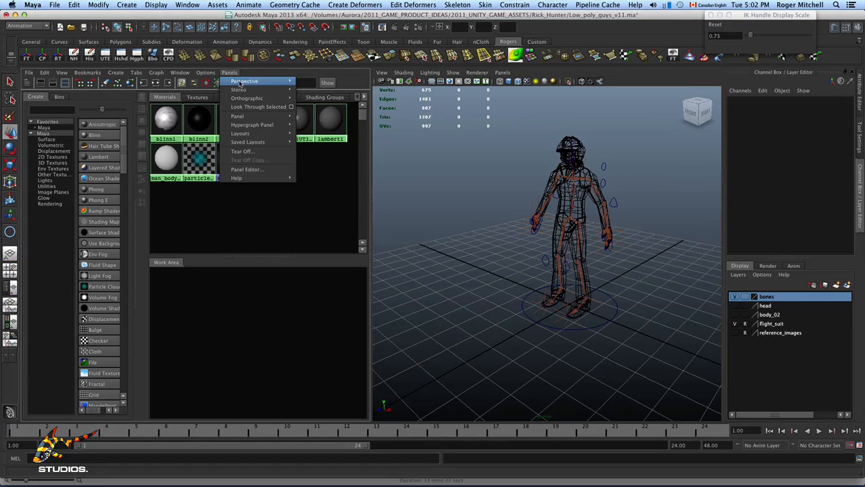
{"action": "mouse_move", "coordinate": [265, 98]}
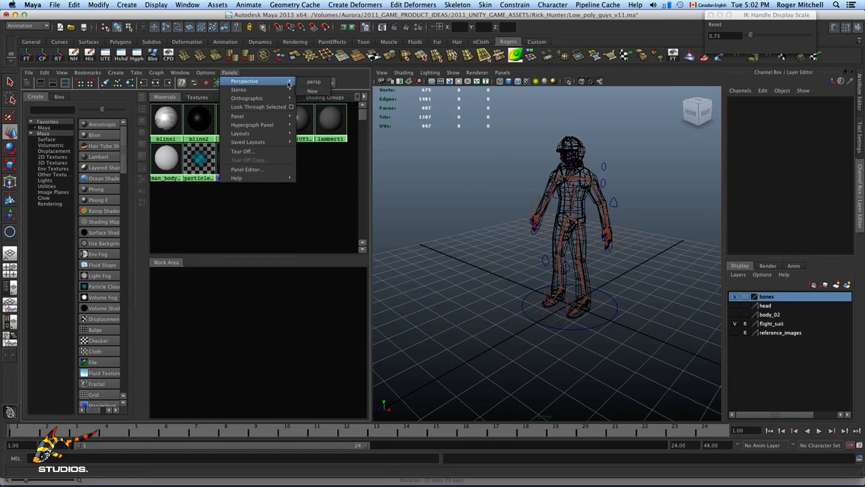
{"action": "left_click", "coordinate": [309, 88]}
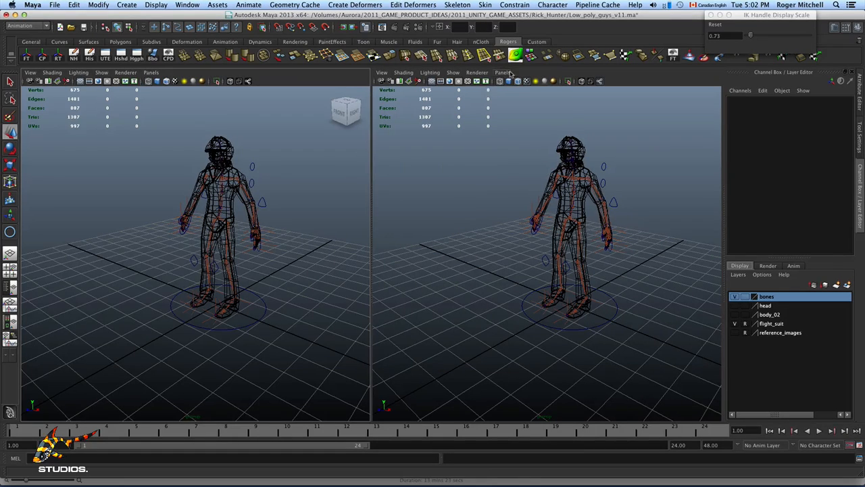
{"action": "left_click", "coordinate": [503, 72]}
{"action": "mouse_move", "coordinate": [521, 100]}
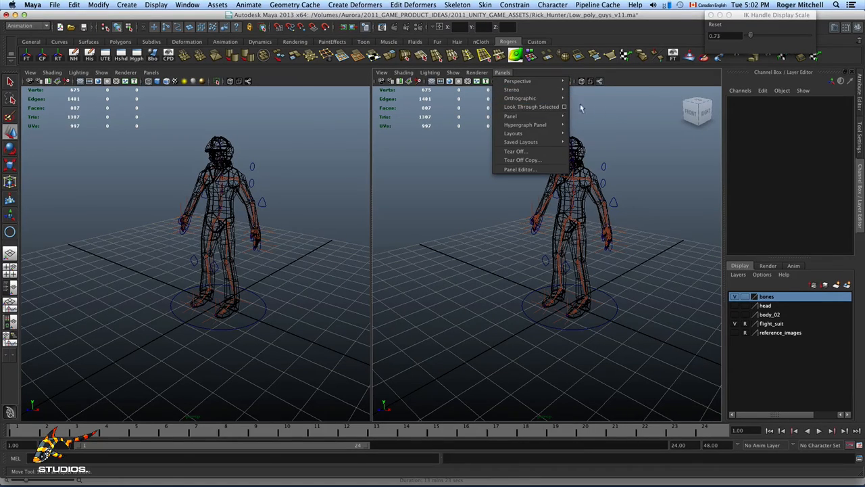
{"action": "left_click", "coordinate": [584, 107]}
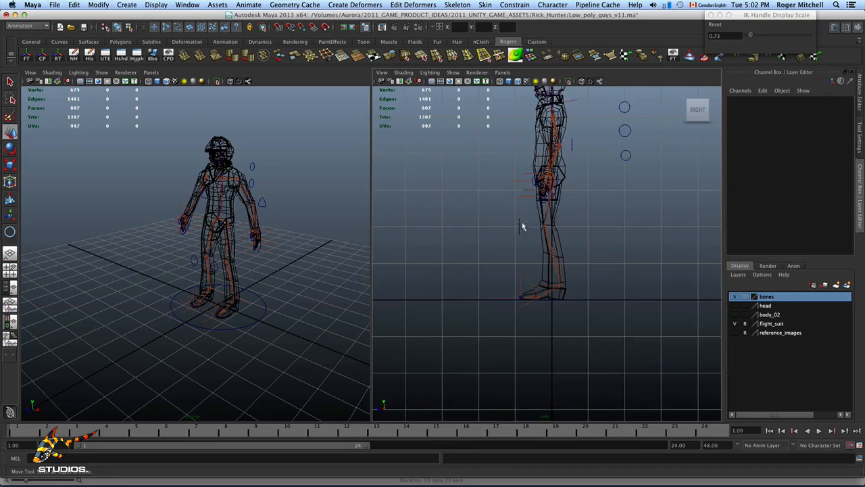
Draw a four-joint reverse-foot chain in the side view with the Joint Tool, running from heel to toe, ball and ankle
{"action": "scroll", "coordinate": [522, 226], "scroll_direction": "up", "scroll_amount": 5}
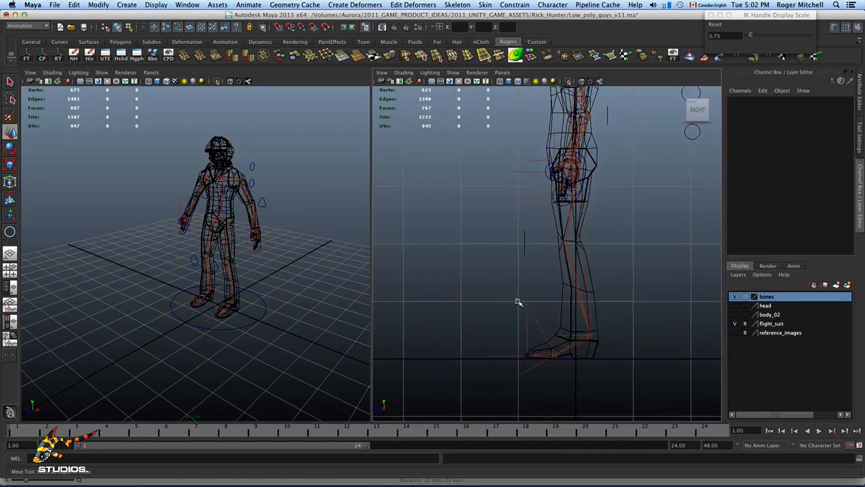
{"action": "right_click_drag", "start_coordinate": [517, 302], "coordinate": [593, 296], "text": "alt"}
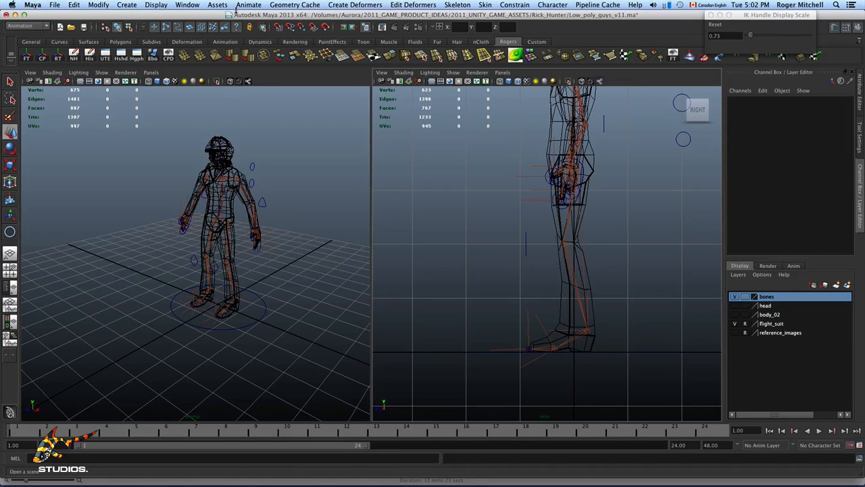
{"action": "left_click", "coordinate": [457, 4]}
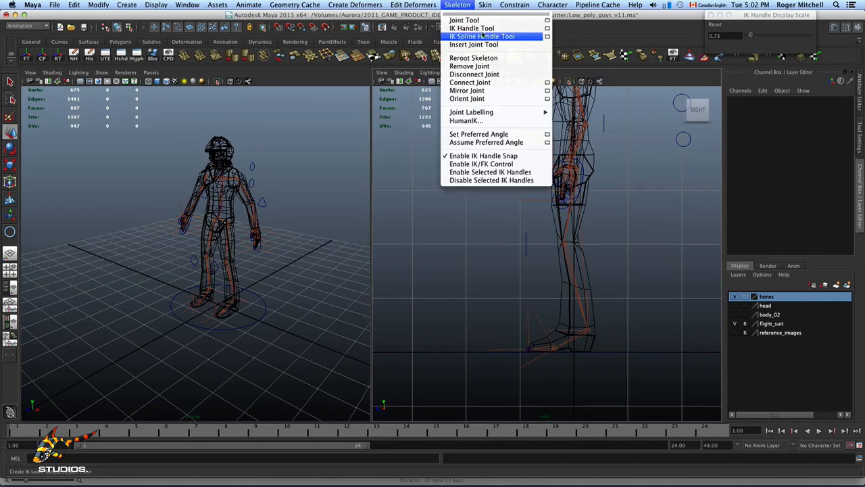
{"action": "left_click", "coordinate": [481, 21]}
{"action": "right_click_drag", "start_coordinate": [544, 311], "coordinate": [634, 363], "text": "alt"}
{"action": "middle_click_drag", "start_coordinate": [634, 363], "coordinate": [639, 328], "text": "alt"}
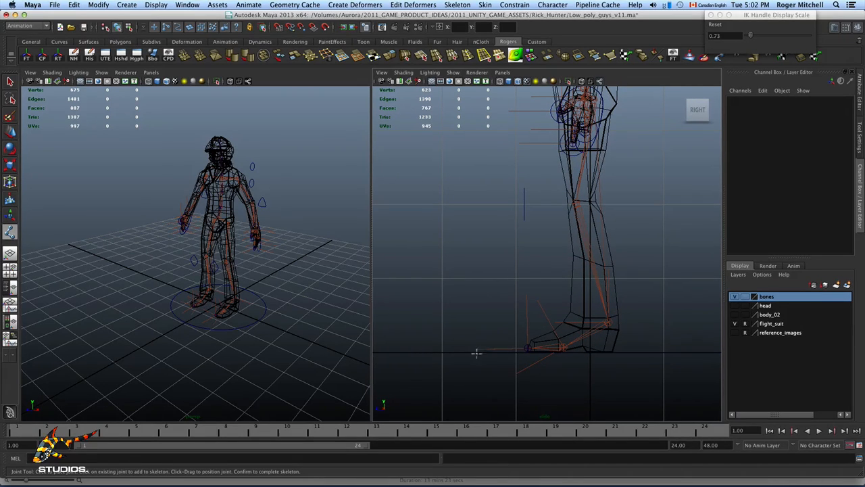
{"action": "left_click", "coordinate": [604, 356]}
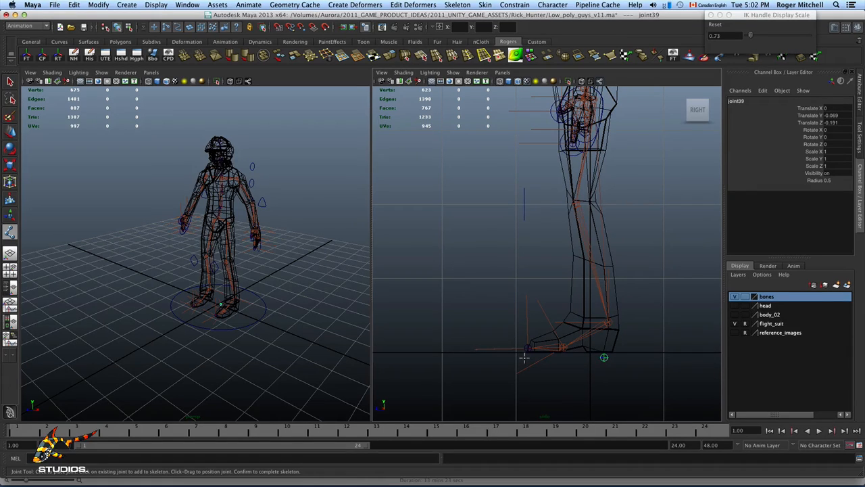
{"action": "left_click", "coordinate": [525, 359]}
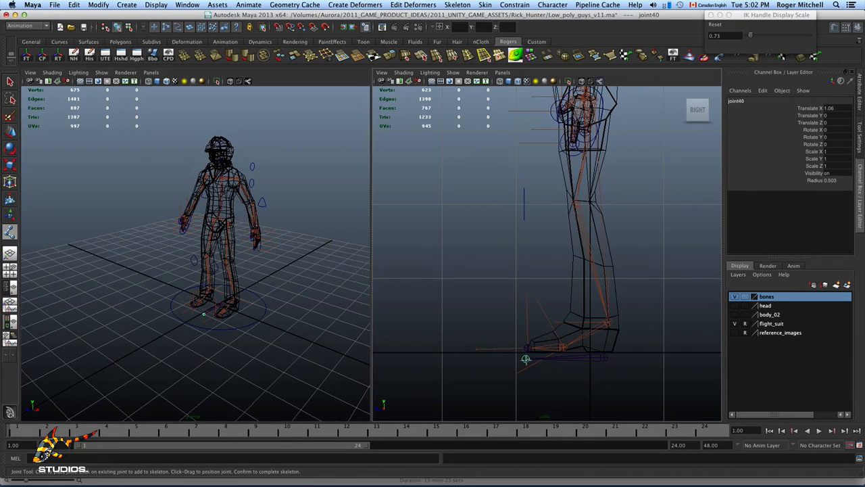
{"action": "left_click", "coordinate": [568, 351]}
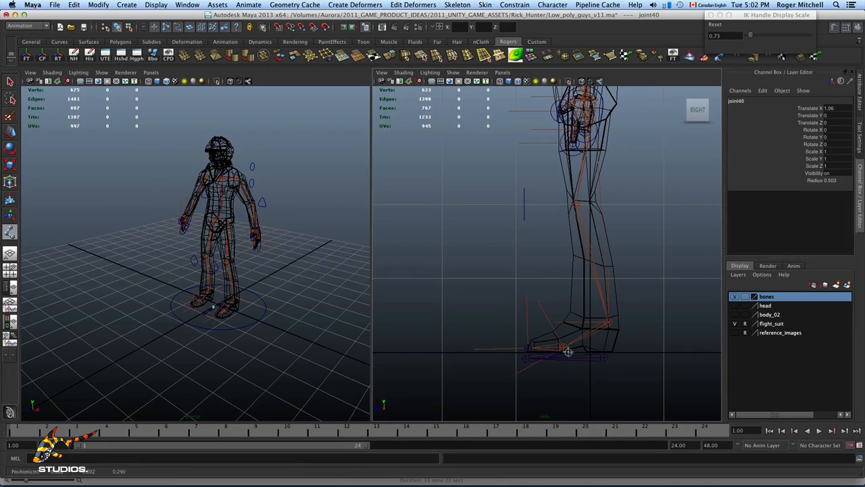
{"action": "left_click", "coordinate": [615, 323]}
{"action": "key", "text": "w"}
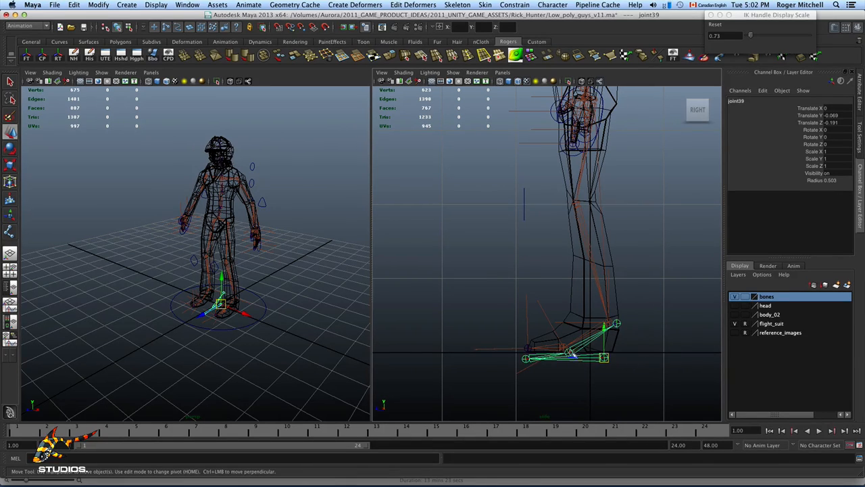
Move the reverse-foot joint chain under the character's left foot, at Translate X about 0.63, and duplicate it
{"action": "left_click_drag", "start_coordinate": [220, 310], "coordinate": [234, 318], "text": "alt"}
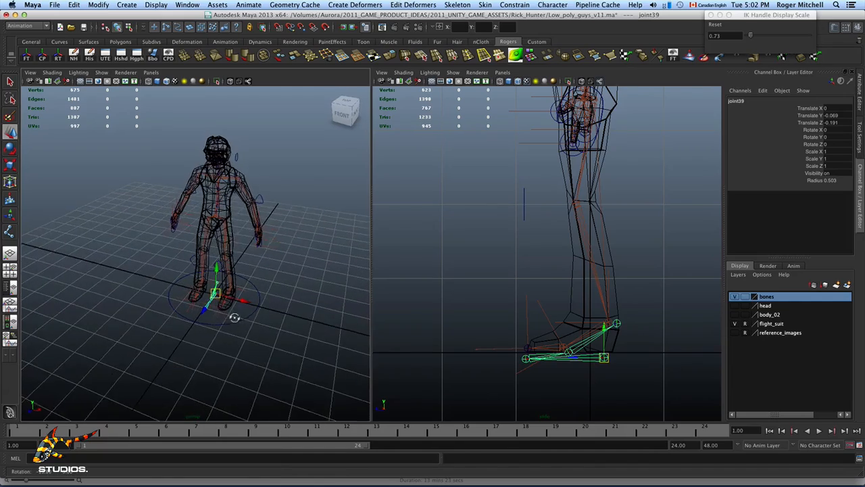
{"action": "right_click_drag", "start_coordinate": [235, 317], "coordinate": [277, 325], "text": "alt"}
{"action": "left_click_drag", "start_coordinate": [276, 325], "coordinate": [265, 327], "text": "alt"}
{"action": "right_click_drag", "start_coordinate": [265, 327], "coordinate": [305, 334], "text": "alt"}
{"action": "left_click_drag", "start_coordinate": [304, 334], "coordinate": [252, 327], "text": "alt"}
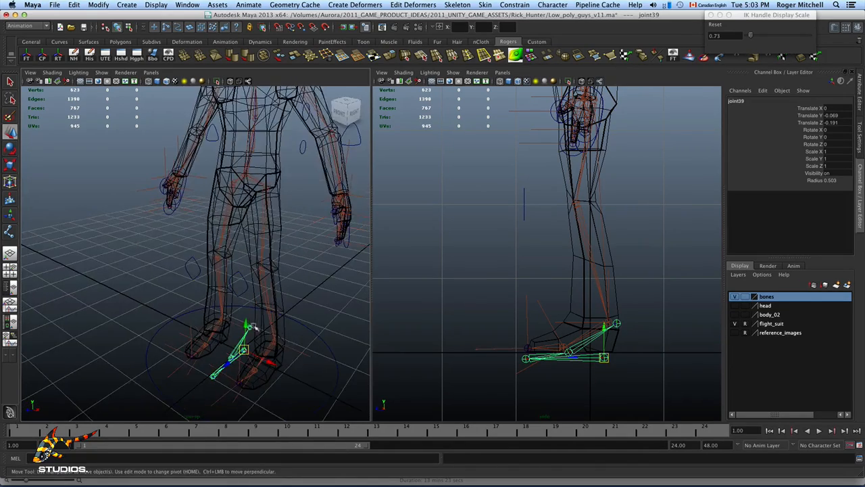
{"action": "middle_click_drag", "start_coordinate": [284, 358], "coordinate": [268, 327], "text": "alt"}
{"action": "left_click_drag", "start_coordinate": [269, 328], "coordinate": [287, 327], "text": "alt"}
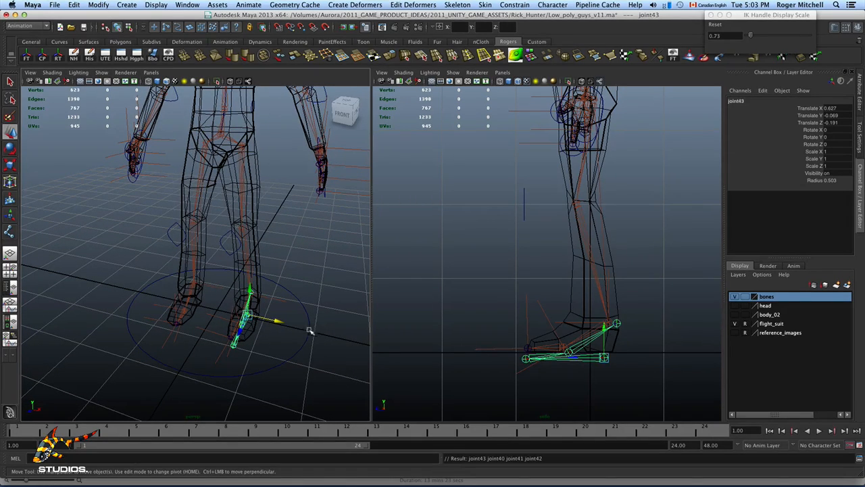
Move the duplicated joint chain under the character's right foot, at Translate X about -0.643, and clear the selection
{"action": "left_click", "coordinate": [195, 302]}
{"action": "left_click_drag", "start_coordinate": [223, 315], "coordinate": [274, 343]}
{"action": "scroll", "coordinate": [271, 345], "scroll_direction": "up", "scroll_amount": 2}
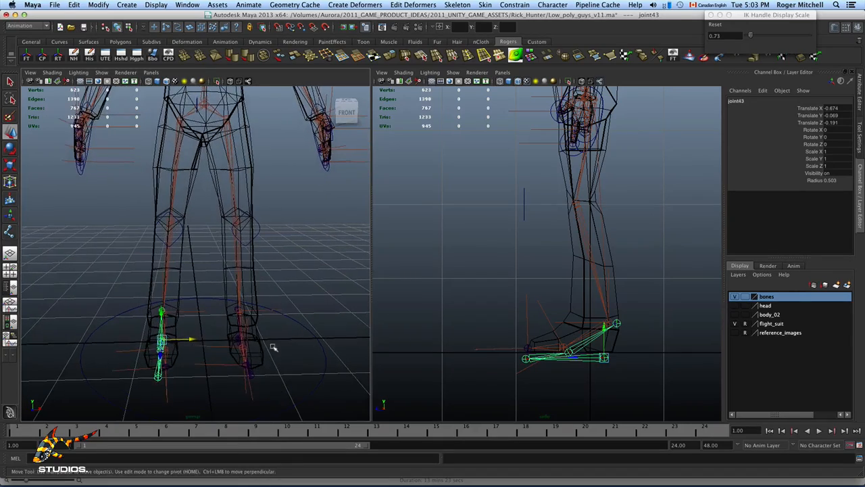
{"action": "left_click_drag", "start_coordinate": [187, 340], "coordinate": [288, 325]}
{"action": "middle_click_drag", "start_coordinate": [288, 325], "coordinate": [292, 288], "text": "alt"}
{"action": "right_click_drag", "start_coordinate": [292, 288], "coordinate": [251, 309], "text": "alt"}
{"action": "middle_click_drag", "start_coordinate": [274, 290], "coordinate": [275, 331], "text": "alt"}
{"action": "mouse_move", "coordinate": [274, 330]}
{"action": "right_mouse_down", "text": "alt"}
{"action": "mouse_move", "coordinate": [226, 327]}
{"action": "mouse_move", "coordinate": [290, 329]}
{"action": "right_mouse_up", "text": "alt"}
{"action": "middle_click_drag", "start_coordinate": [290, 328], "coordinate": [271, 288], "text": "alt"}
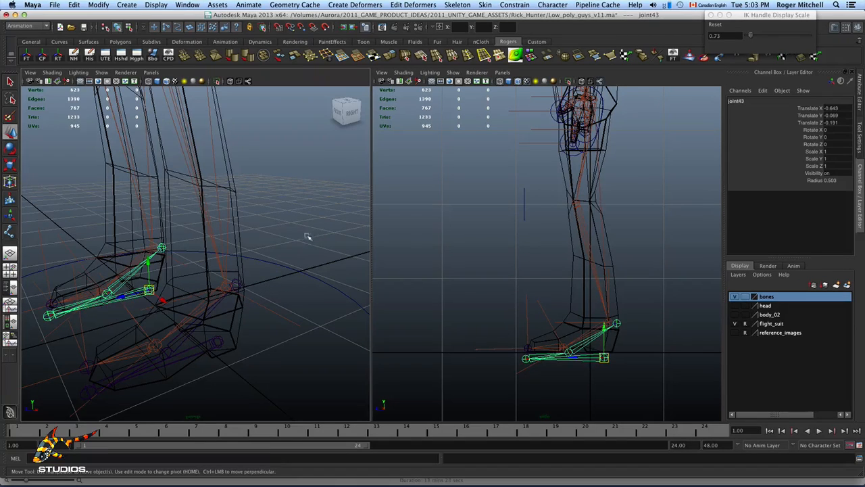
{"action": "left_click", "coordinate": [262, 283]}
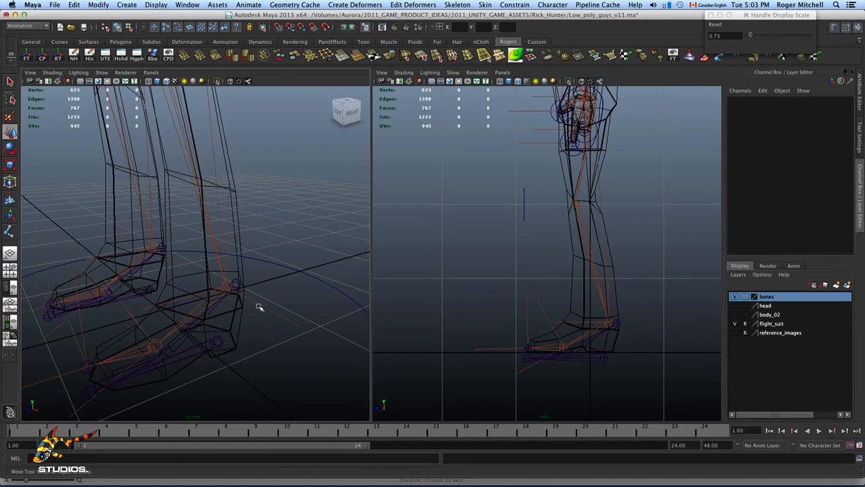
Check the left ankle's IK handle and the reverse-foot ankle and ball joints by selecting each in turn
{"action": "left_click", "coordinate": [259, 306]}
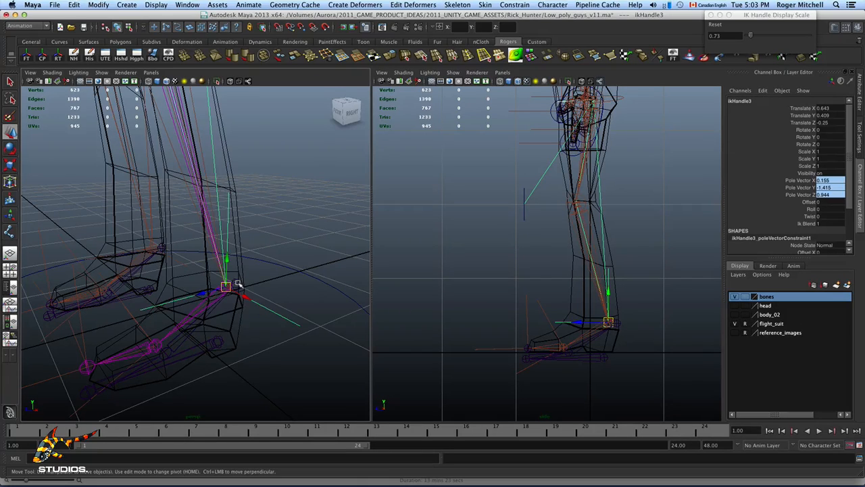
{"action": "left_click", "coordinate": [237, 284]}
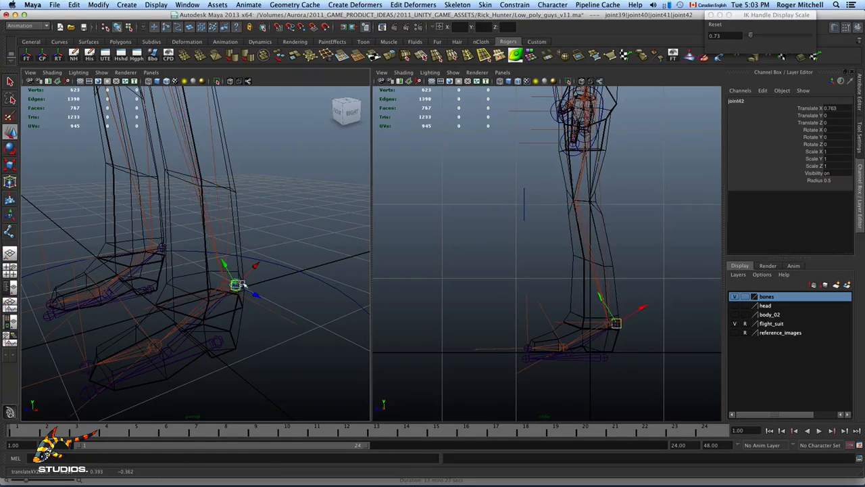
{"action": "left_click", "coordinate": [170, 354]}
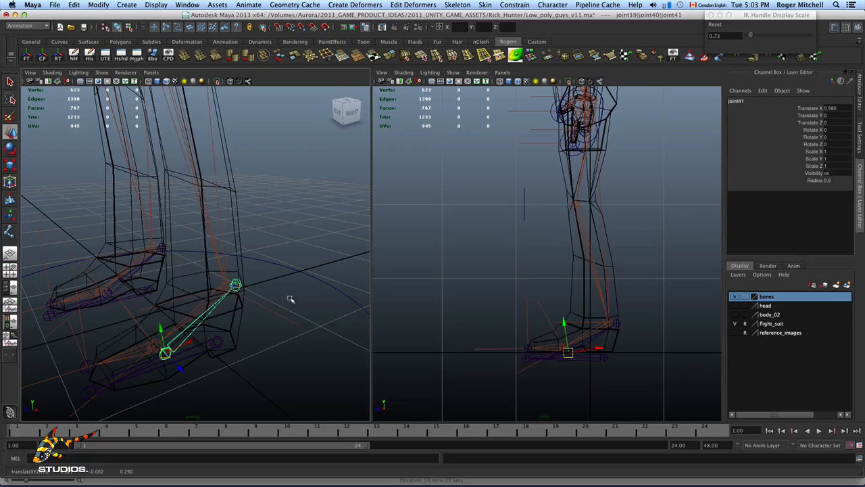
{"action": "left_click", "coordinate": [292, 292]}
Parent the left leg's ankle IK handle to the ankle joint of the left reverse-foot chain
{"action": "mouse_move", "coordinate": [253, 319]}
{"action": "left_mouse_down", "text": "alt"}
{"action": "mouse_move", "coordinate": [318, 324]}
{"action": "mouse_move", "coordinate": [266, 315]}
{"action": "left_mouse_up", "text": "alt"}
{"action": "left_click", "coordinate": [278, 302]}
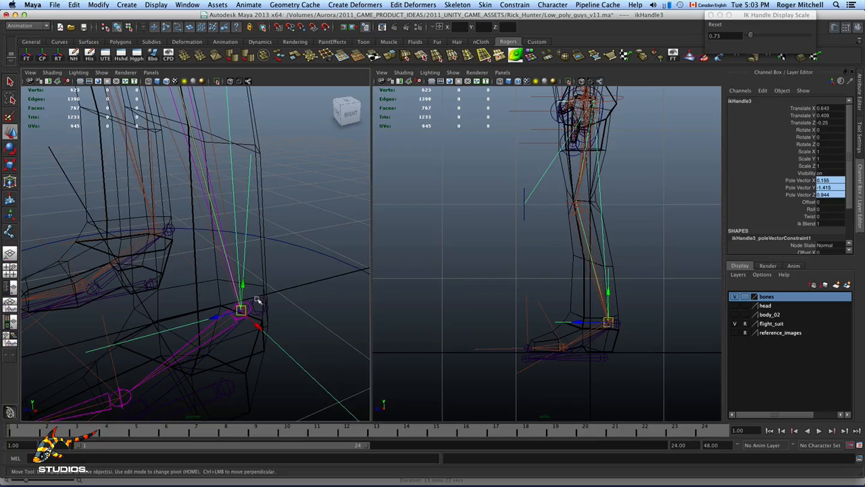
{"action": "left_click_drag", "start_coordinate": [257, 300], "coordinate": [275, 327]}
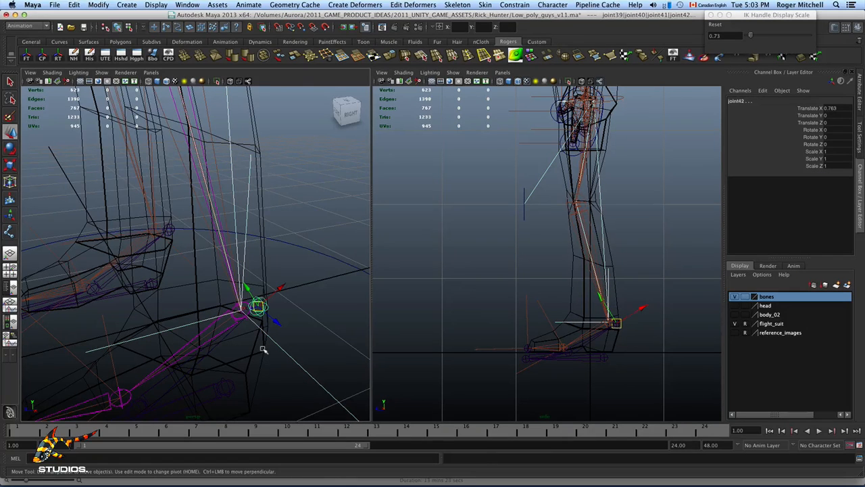
{"action": "key", "text": "p"}
Parent the IK handle at the ball of the left foot to the reverse-foot chain's ball joint
{"action": "left_click_drag", "start_coordinate": [263, 363], "coordinate": [226, 349], "text": "alt"}
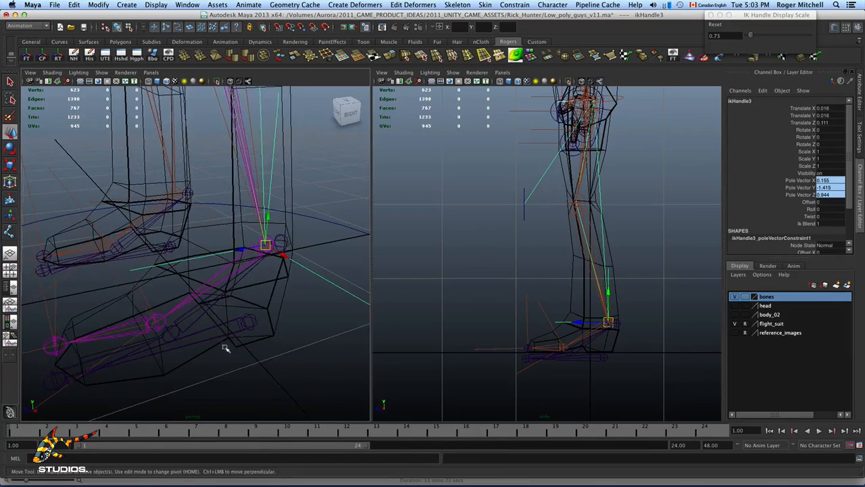
{"action": "left_click", "coordinate": [134, 293]}
{"action": "left_click_drag", "start_coordinate": [167, 327], "coordinate": [264, 316], "text": "alt"}
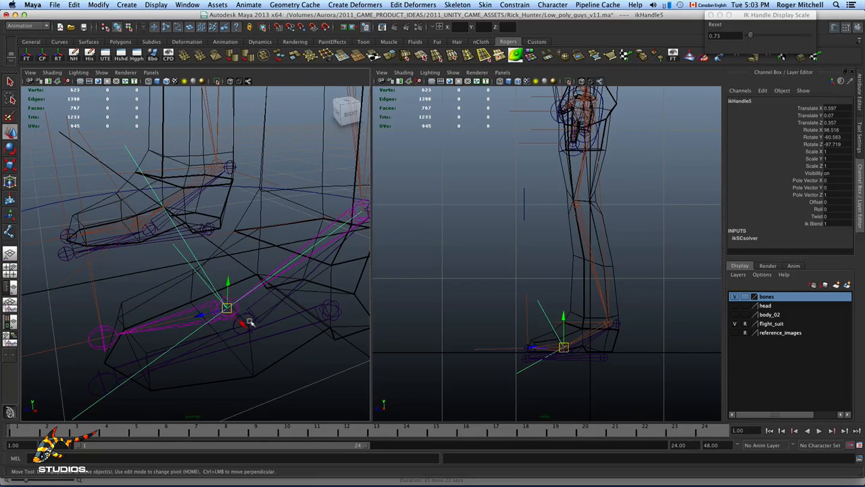
{"action": "left_click", "coordinate": [249, 324]}
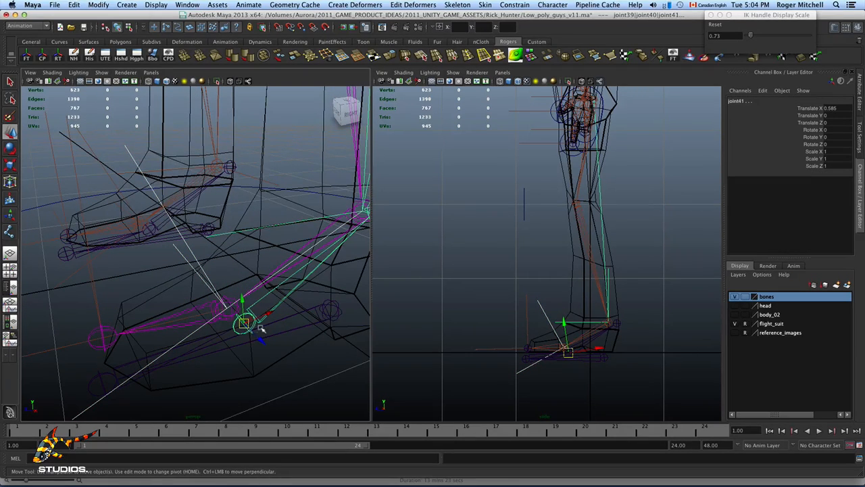
{"action": "left_click", "coordinate": [259, 330]}
{"action": "left_click_drag", "start_coordinate": [216, 336], "coordinate": [187, 298], "text": "alt"}
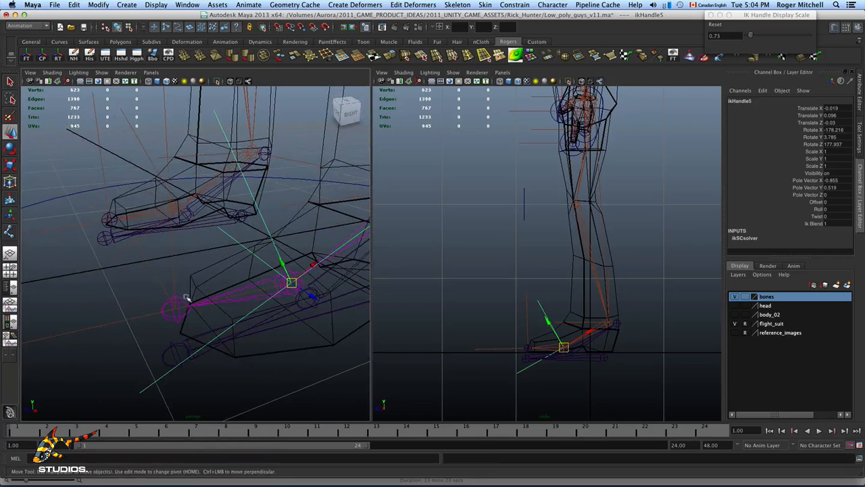
Parent the IK handle at the left foot's toe to the toe joint of the left reverse-foot chain
{"action": "left_click", "coordinate": [184, 304]}
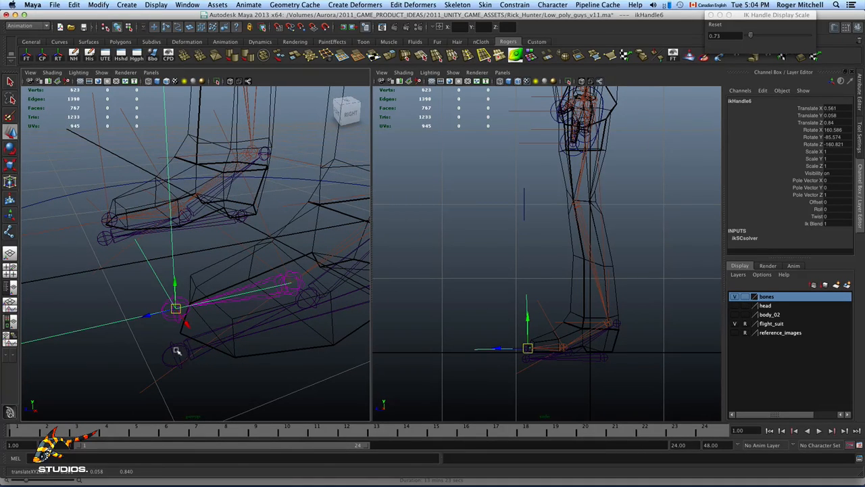
{"action": "left_click", "coordinate": [175, 351]}
{"action": "key", "text": "p"}
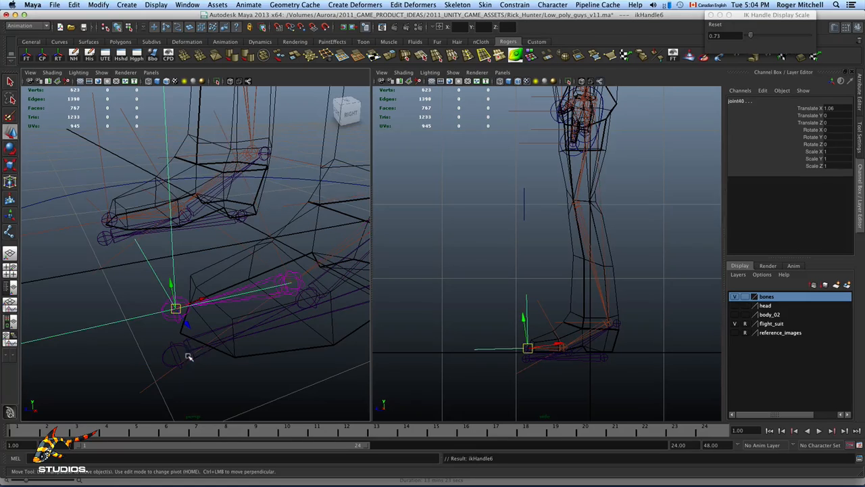
Try lifting the left reverse-foot chain by its heel joint to Translate Y about 0.326, then undo the move
{"action": "right_click_drag", "start_coordinate": [260, 342], "coordinate": [162, 342], "text": "alt"}
{"action": "middle_click_drag", "start_coordinate": [242, 345], "coordinate": [217, 347], "text": "alt"}
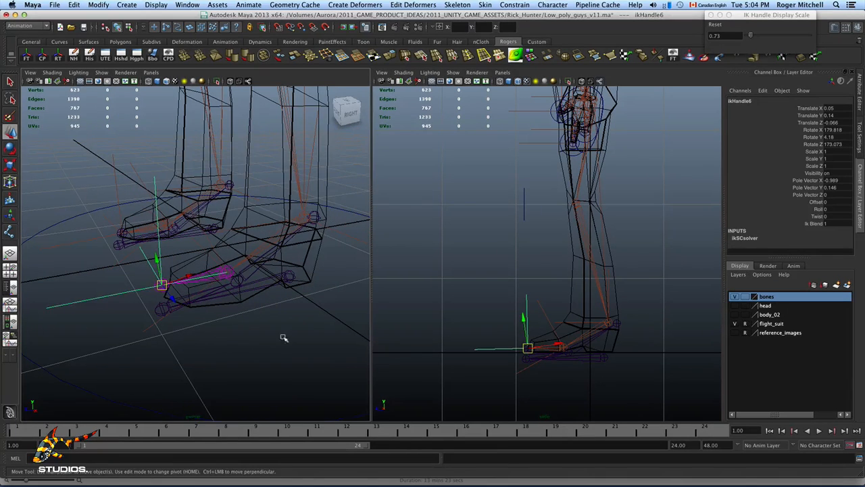
{"action": "left_click", "coordinate": [285, 338]}
{"action": "left_click", "coordinate": [290, 276]}
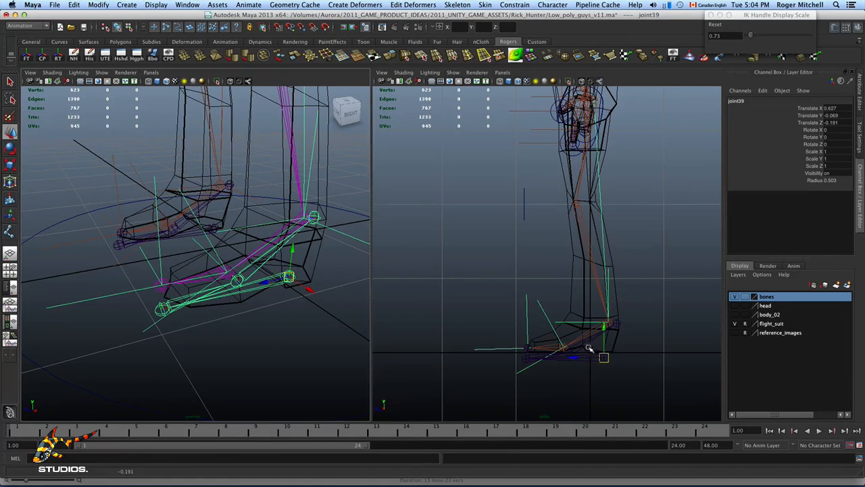
{"action": "left_click_drag", "start_coordinate": [605, 331], "coordinate": [605, 298]}
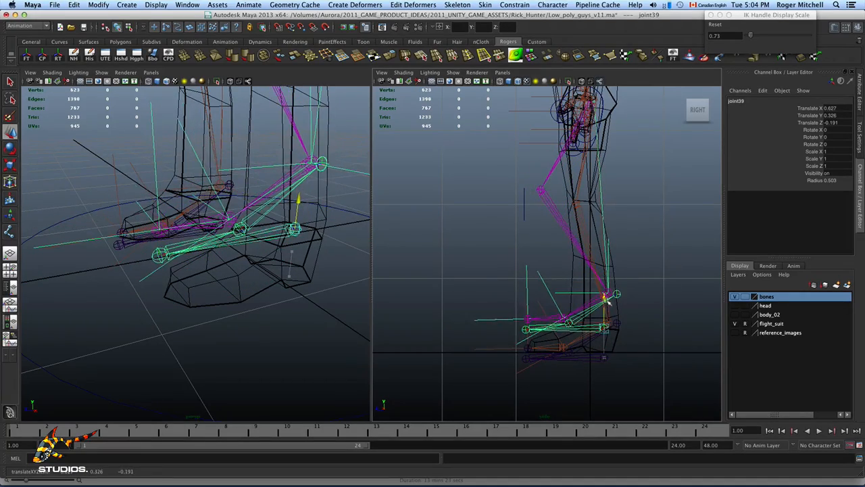
{"action": "left_click_drag", "start_coordinate": [132, 131], "coordinate": [166, 223], "text": "alt"}
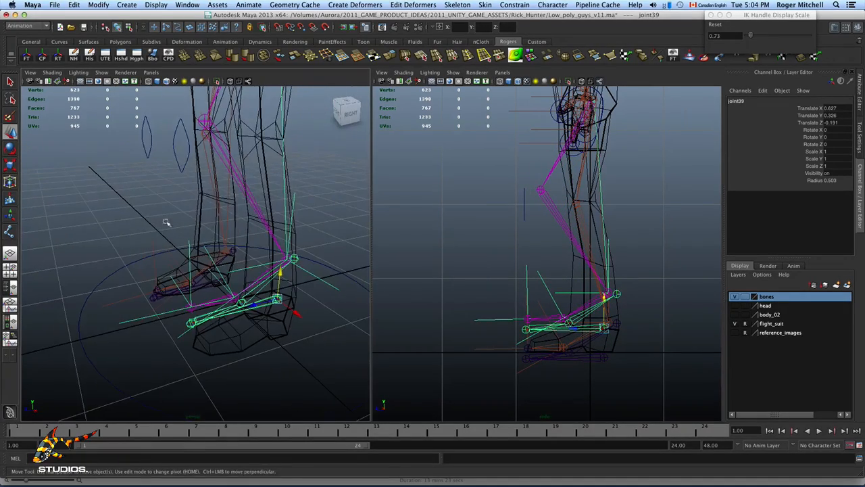
{"action": "key", "text": "ctrl+z"}
Parent the circle control in front of the left knee to the heel joint of the left reverse-foot chain
{"action": "left_click_drag", "start_coordinate": [193, 161], "coordinate": [174, 213], "text": "alt"}
{"action": "left_click", "coordinate": [166, 162]}
{"action": "left_click", "coordinate": [183, 159]}
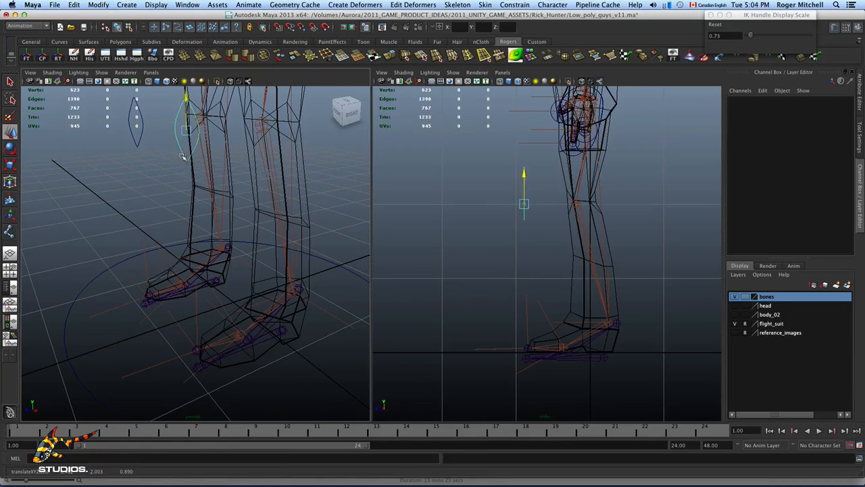
{"action": "left_click", "coordinate": [287, 331]}
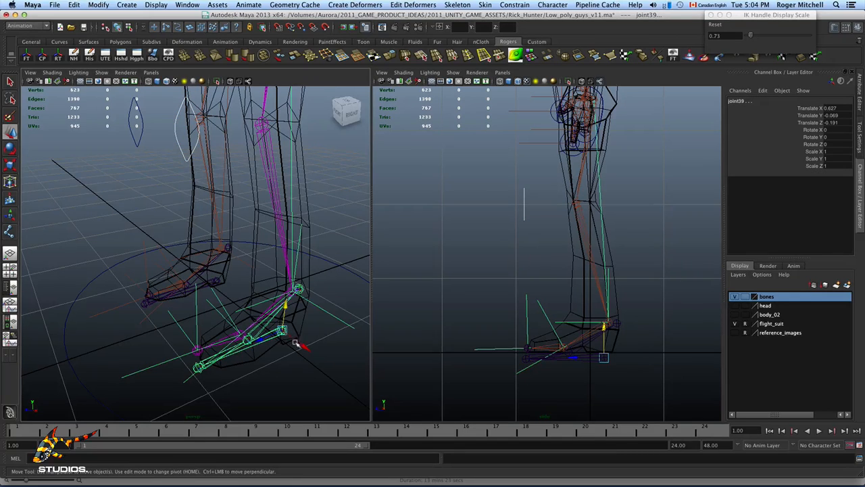
{"action": "key", "text": "p"}
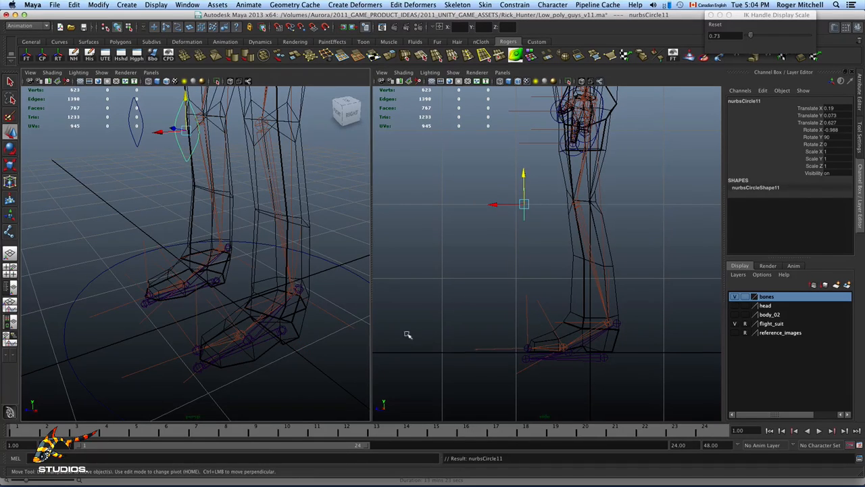
Test the parented knee control by raising the left heel joint to Translate Y about 0.387, and undo the move
{"action": "left_click", "coordinate": [286, 330]}
{"action": "left_click_drag", "start_coordinate": [612, 331], "coordinate": [599, 304]}
{"action": "key", "text": "ctrl+z"}
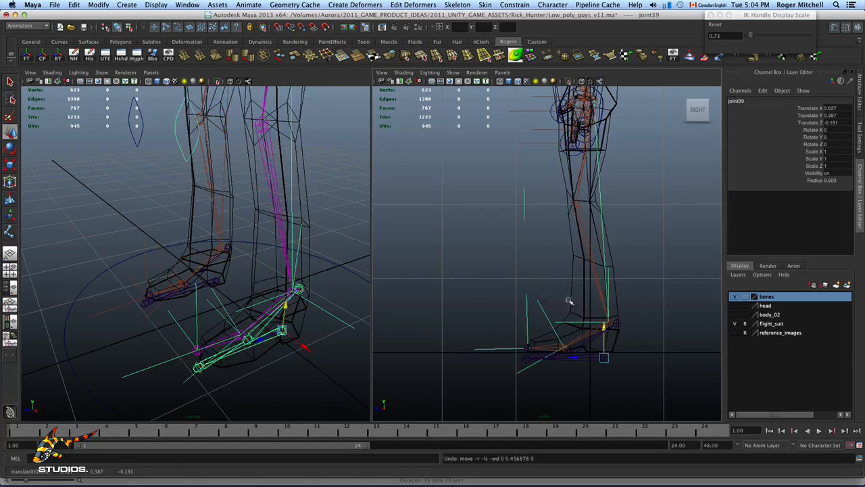
Parent the right leg's ankle IK handle to the ankle joint of the right reverse-foot chain
{"action": "mouse_move", "coordinate": [215, 292]}
{"action": "left_mouse_down", "text": "alt"}
{"action": "mouse_move", "coordinate": [232, 280]}
{"action": "mouse_move", "coordinate": [229, 290]}
{"action": "left_mouse_up", "text": "alt"}
{"action": "right_click_drag", "start_coordinate": [229, 291], "coordinate": [194, 300], "text": "alt"}
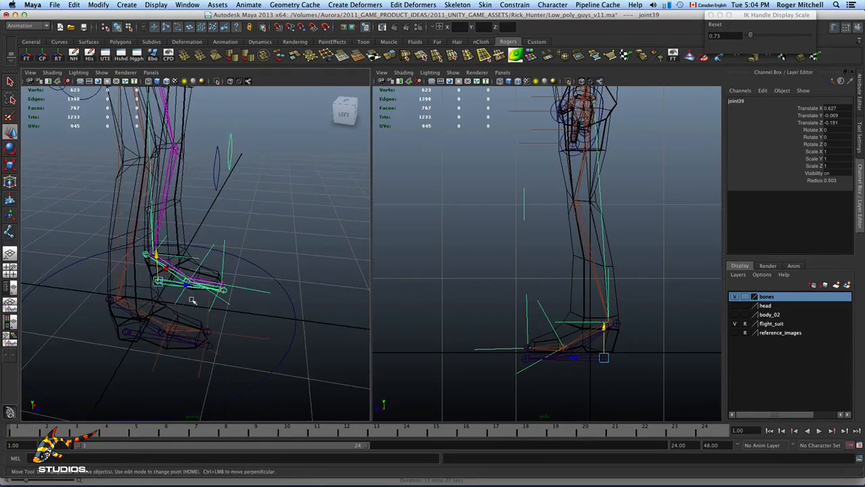
{"action": "middle_click_drag", "start_coordinate": [193, 299], "coordinate": [240, 292], "text": "alt"}
{"action": "right_click_drag", "start_coordinate": [240, 292], "coordinate": [338, 318], "text": "alt"}
{"action": "left_click", "coordinate": [168, 294]}
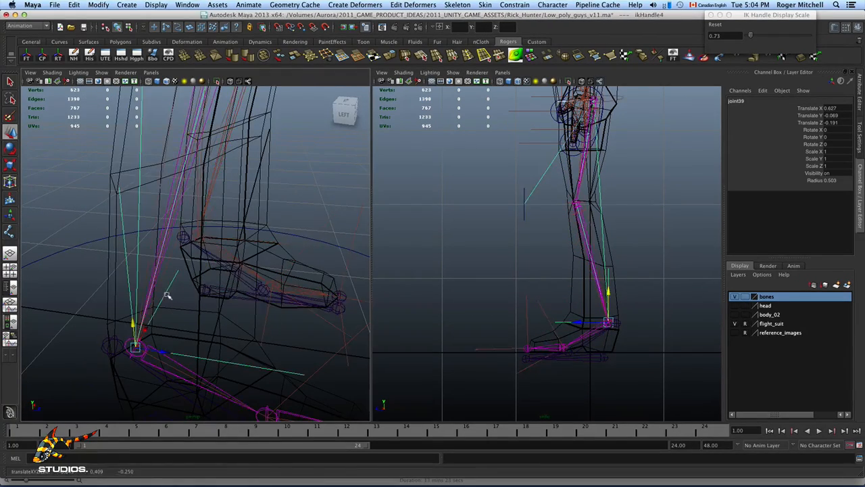
{"action": "left_click", "coordinate": [100, 346]}
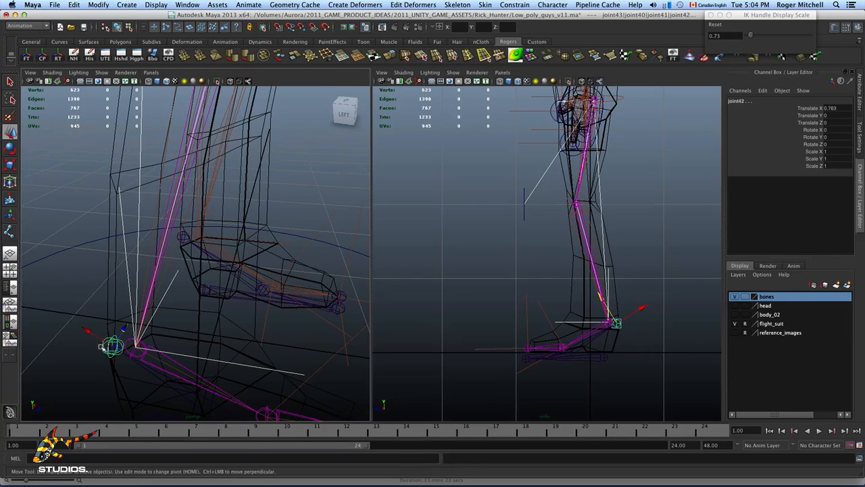
{"action": "key", "text": "z"}
Parent the right foot's ball and toe IK handles to the matching ball and toe joints of the right reverse-foot chain
{"action": "middle_click_drag", "start_coordinate": [239, 364], "coordinate": [196, 277], "text": "alt"}
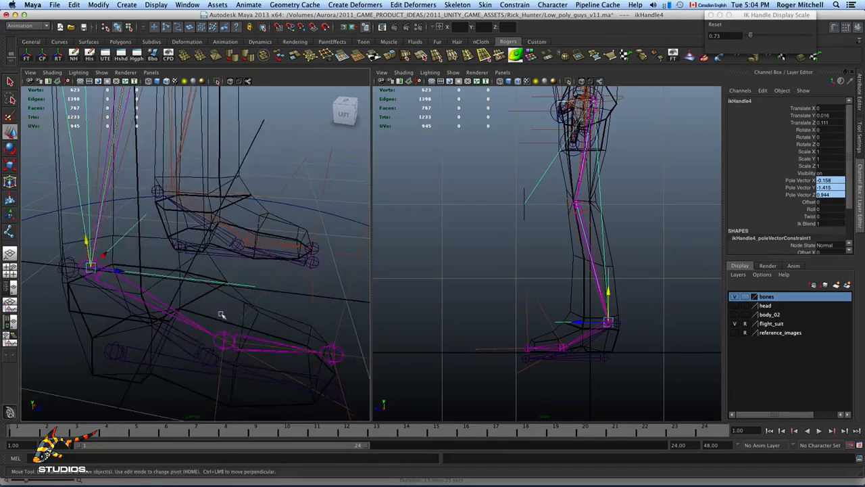
{"action": "left_click_drag", "start_coordinate": [222, 315], "coordinate": [229, 322], "text": "alt"}
{"action": "left_click", "coordinate": [244, 300]}
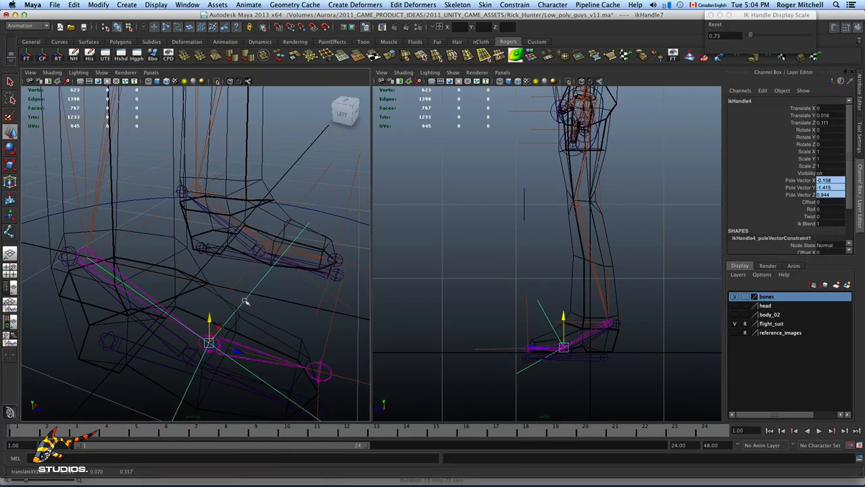
{"action": "left_click", "coordinate": [194, 353]}
{"action": "key", "text": "z"}
{"action": "key", "text": "z"}
{"action": "key", "text": "z"}
{"action": "key", "text": "z"}
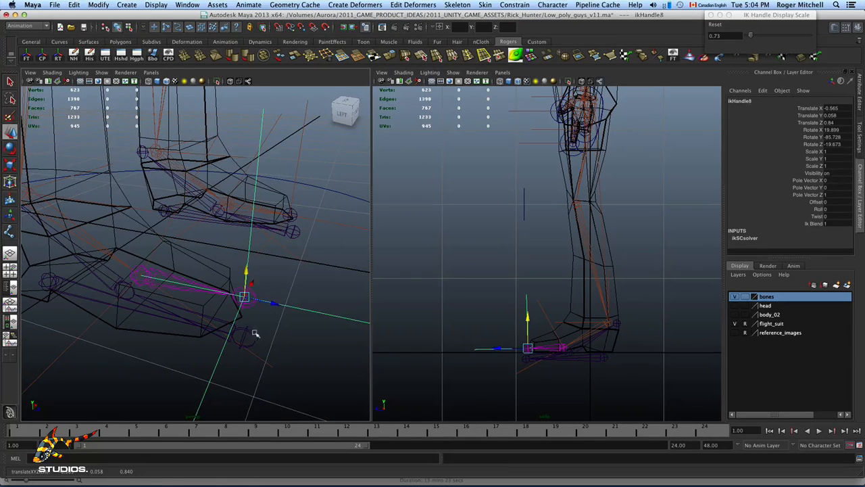
{"action": "left_click", "coordinate": [249, 335]}
{"action": "key", "text": "p"}
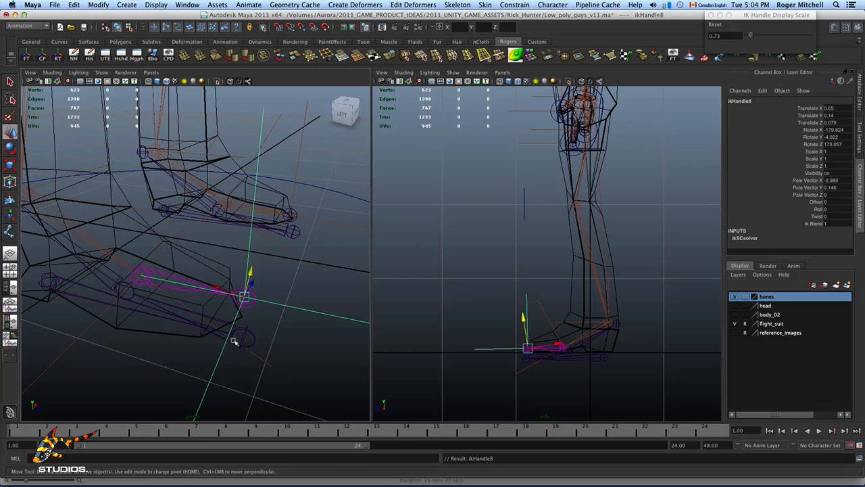
Parent the circle control in front of the right knee to the heel joint of the right reverse-foot chain
{"action": "middle_click_drag", "start_coordinate": [135, 307], "coordinate": [238, 344], "text": "alt"}
{"action": "right_click_drag", "start_coordinate": [237, 343], "coordinate": [143, 308], "text": "alt"}
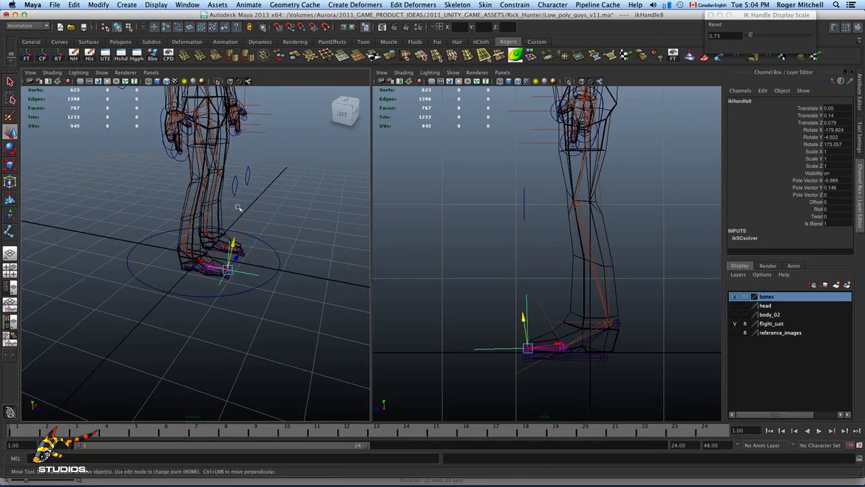
{"action": "left_click", "coordinate": [234, 194]}
{"action": "right_click_drag", "start_coordinate": [219, 226], "coordinate": [370, 272], "text": "alt"}
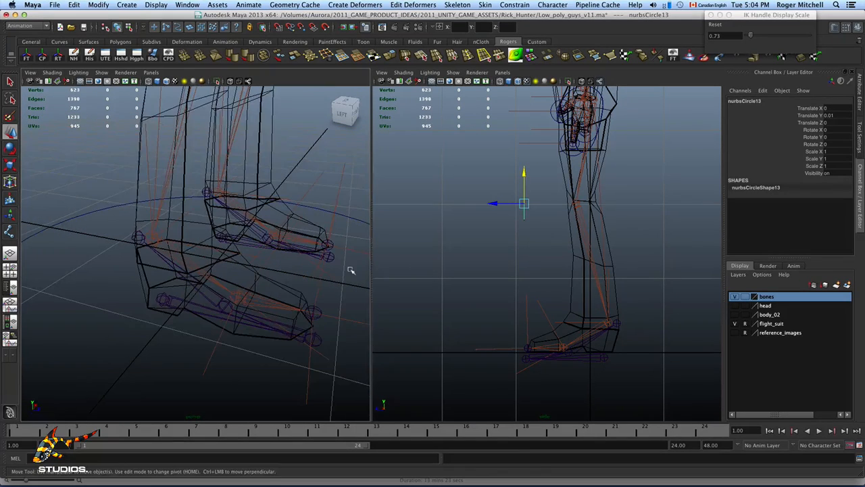
{"action": "right_click_drag", "start_coordinate": [317, 265], "coordinate": [246, 263], "text": "alt"}
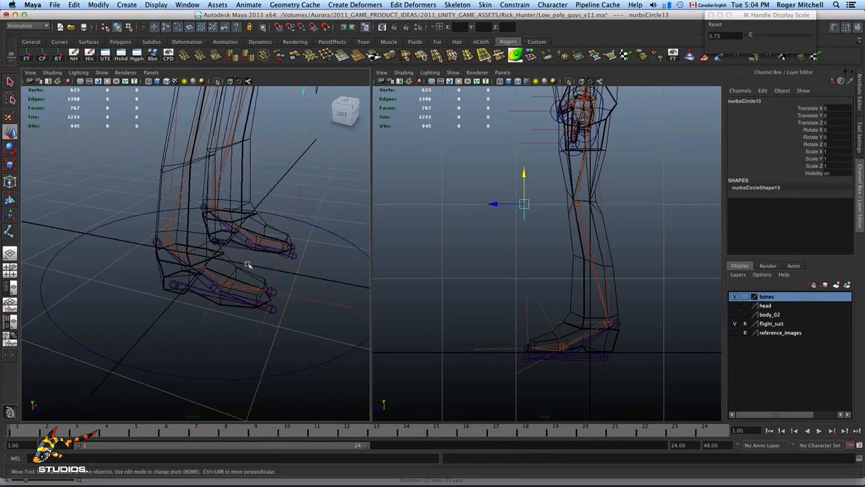
{"action": "left_click", "coordinate": [173, 285]}
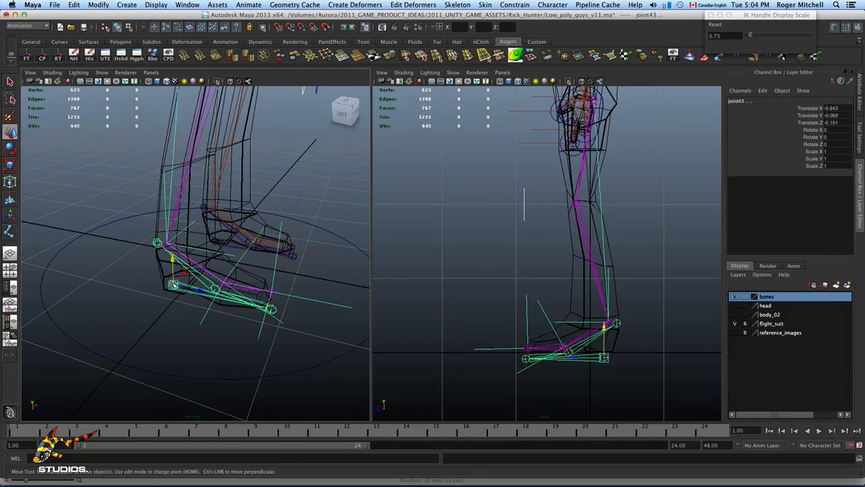
{"action": "left_click", "coordinate": [174, 308]}
Try lifting the right reverse-foot chain by its heel joint to Translate Y about 0.332, then undo the move
{"action": "left_click", "coordinate": [174, 284]}
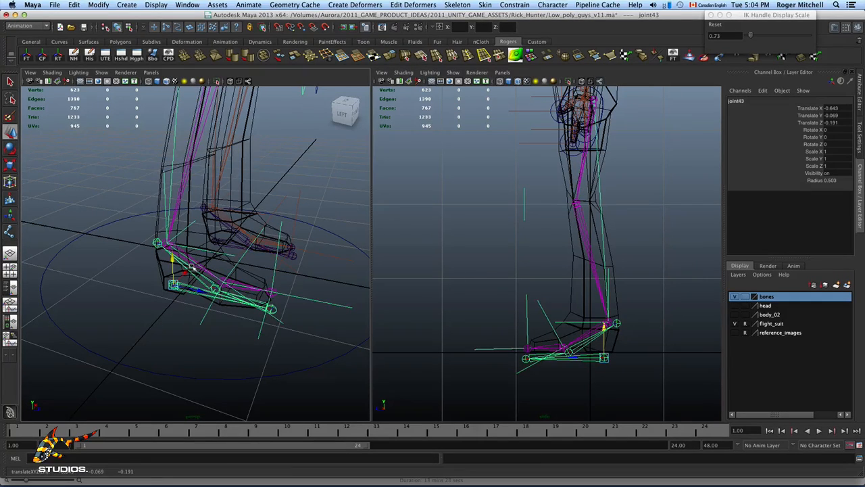
{"action": "left_click_drag", "start_coordinate": [172, 260], "coordinate": [171, 225]}
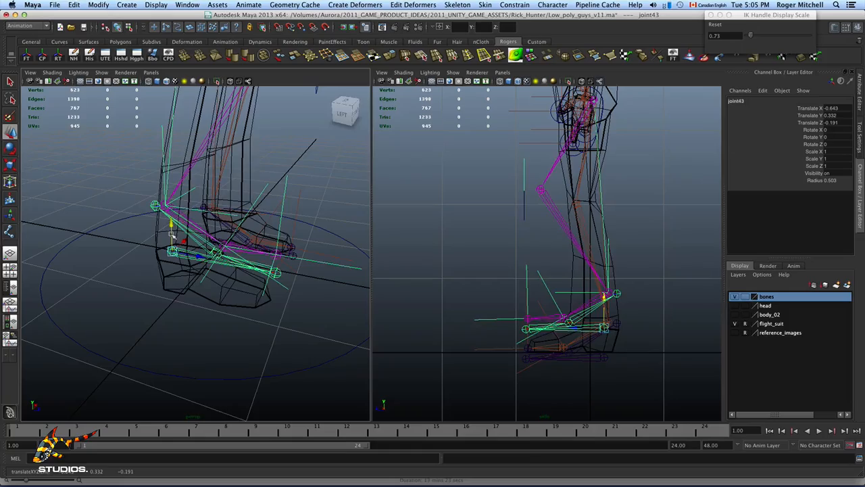
{"action": "key", "text": "z"}
Maximize the perspective view and select the large circle control around the character's feet
{"action": "key", "text": "space"}
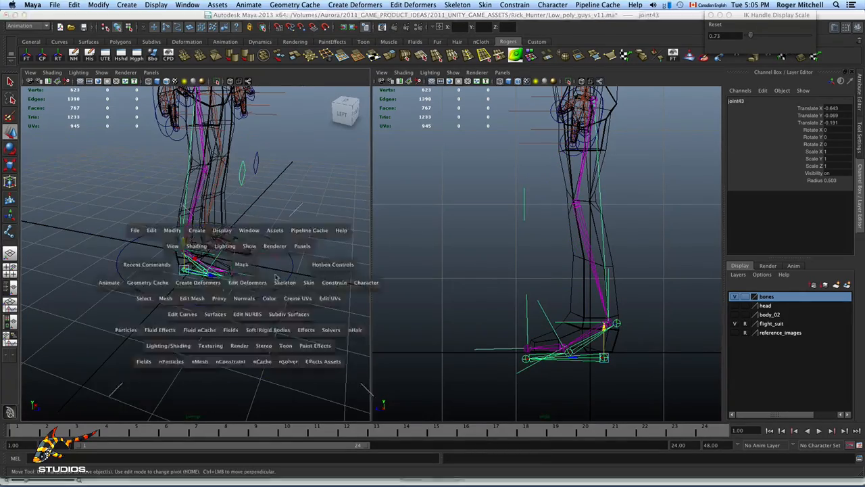
{"action": "left_click_drag", "start_coordinate": [276, 277], "coordinate": [455, 299], "text": "alt"}
{"action": "right_click_drag", "start_coordinate": [456, 300], "coordinate": [378, 284], "text": "alt"}
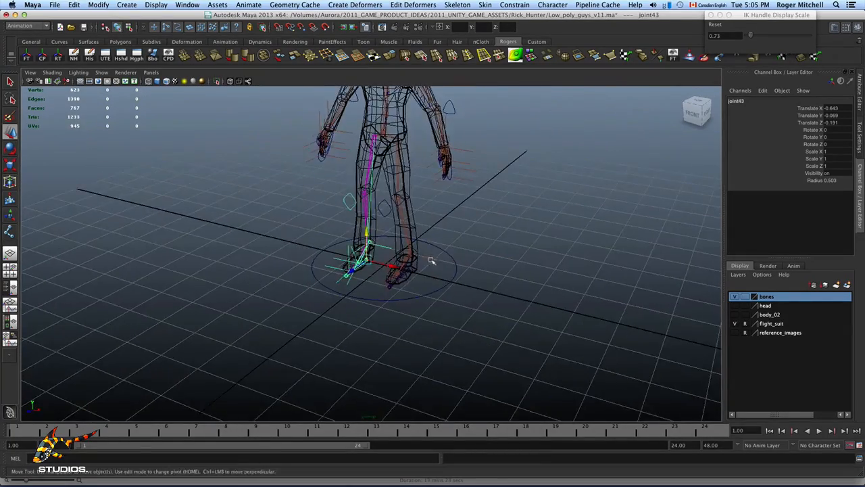
{"action": "left_click_drag", "start_coordinate": [431, 260], "coordinate": [499, 300], "text": "alt"}
{"action": "left_click", "coordinate": [462, 311]}
{"action": "right_click_drag", "start_coordinate": [498, 300], "coordinate": [469, 309], "text": "alt"}
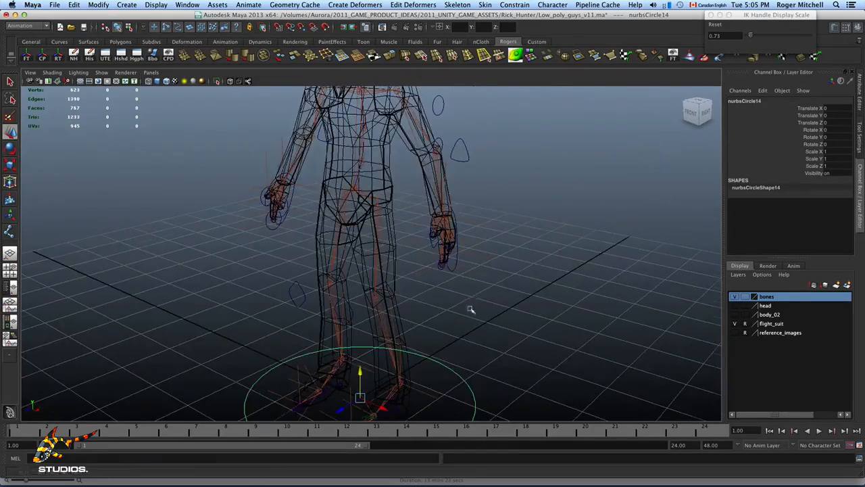
Examine the lowest spine control, Spine_ctrl_01, and the joints linked to it from the front and side, then clear the selection
{"action": "left_click_drag", "start_coordinate": [469, 309], "coordinate": [425, 281], "text": "alt"}
{"action": "right_click_drag", "start_coordinate": [424, 281], "coordinate": [526, 293], "text": "alt"}
{"action": "left_click_drag", "start_coordinate": [525, 294], "coordinate": [444, 286], "text": "alt"}
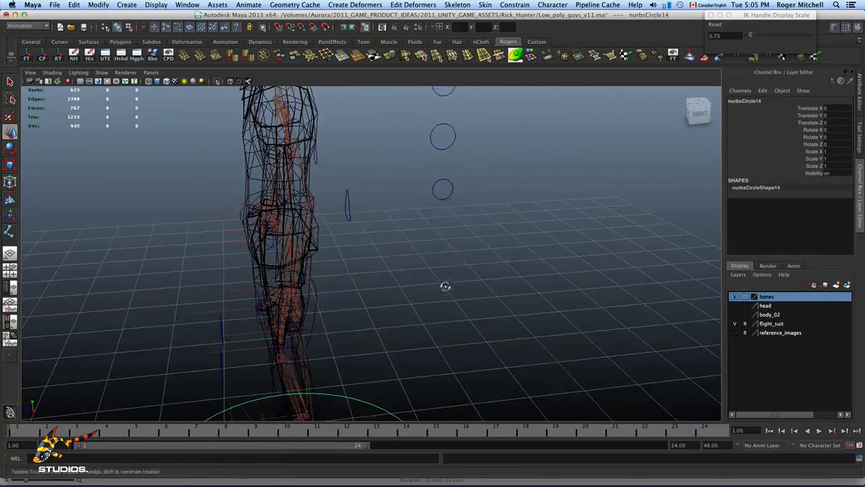
{"action": "left_click", "coordinate": [445, 190]}
{"action": "left_click_drag", "start_coordinate": [449, 204], "coordinate": [465, 228], "text": "alt"}
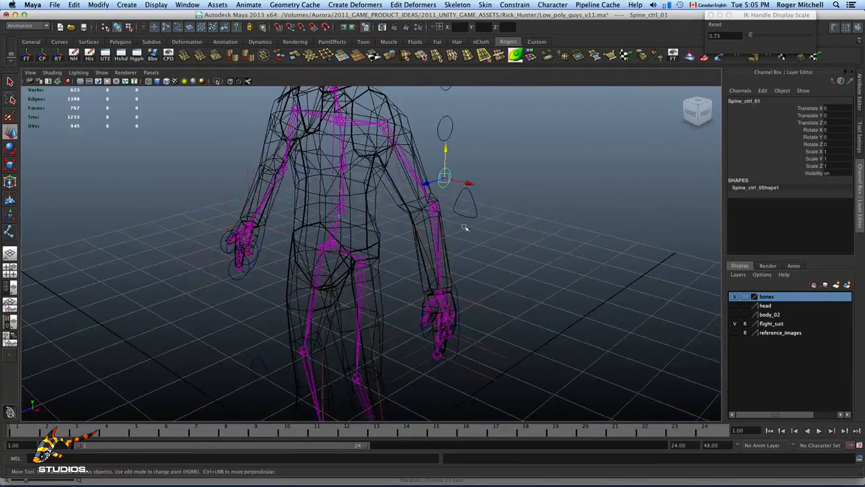
{"action": "left_click_drag", "start_coordinate": [358, 255], "coordinate": [471, 271], "text": "alt"}
{"action": "scroll", "coordinate": [472, 271], "scroll_direction": "up", "scroll_amount": 2}
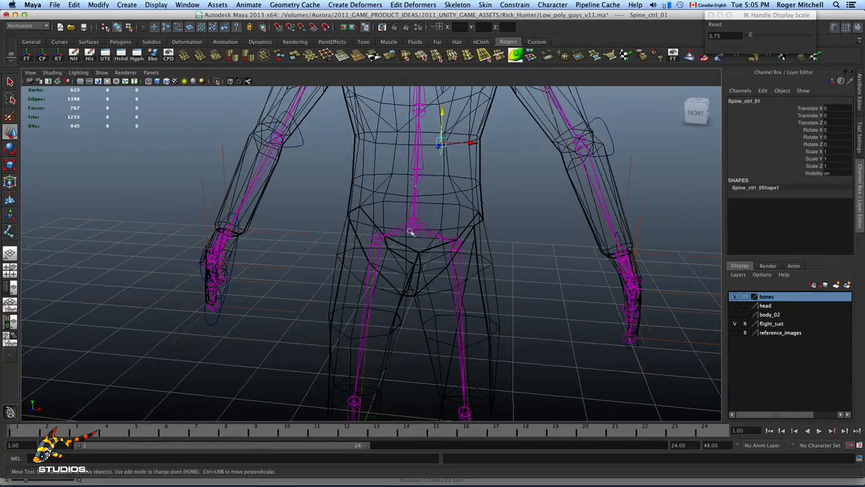
{"action": "right_click_drag", "start_coordinate": [499, 246], "coordinate": [426, 246], "text": "alt"}
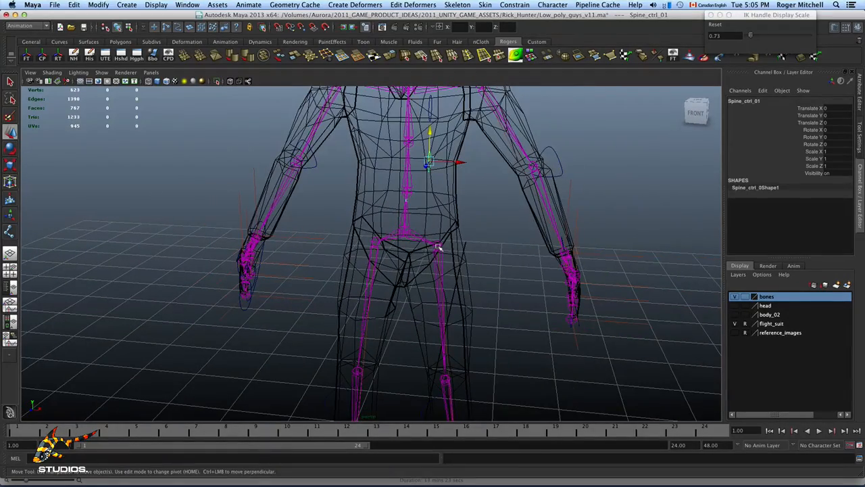
{"action": "right_click_drag", "start_coordinate": [478, 306], "coordinate": [317, 312], "text": "alt"}
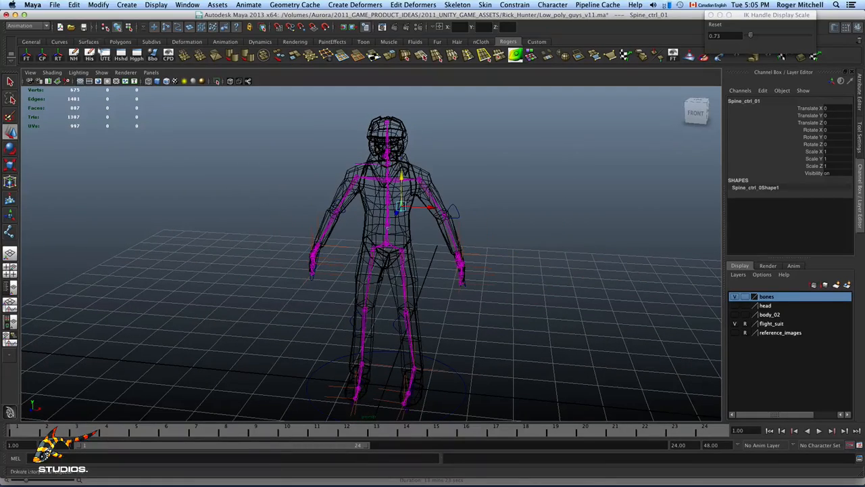
{"action": "left_click_drag", "start_coordinate": [415, 237], "coordinate": [346, 244], "text": "alt"}
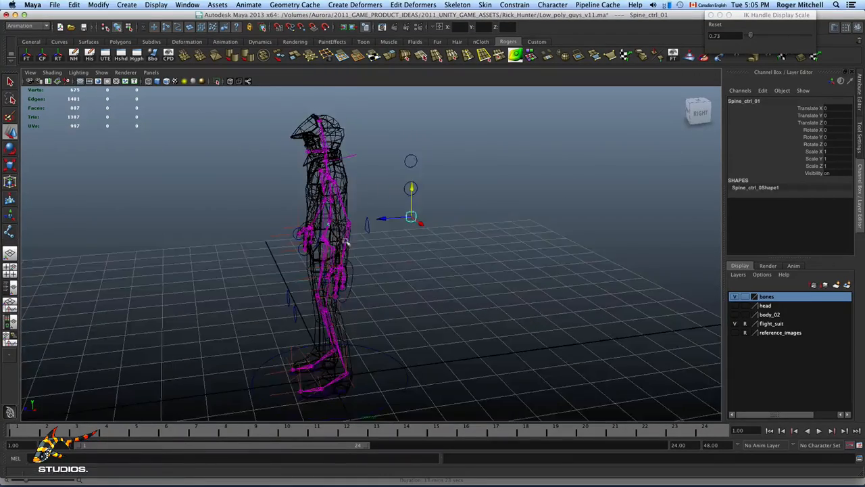
{"action": "right_click_drag", "start_coordinate": [346, 243], "coordinate": [416, 249], "text": "alt"}
{"action": "left_click_drag", "start_coordinate": [417, 249], "coordinate": [419, 277], "text": "alt"}
{"action": "left_click", "coordinate": [419, 277]}
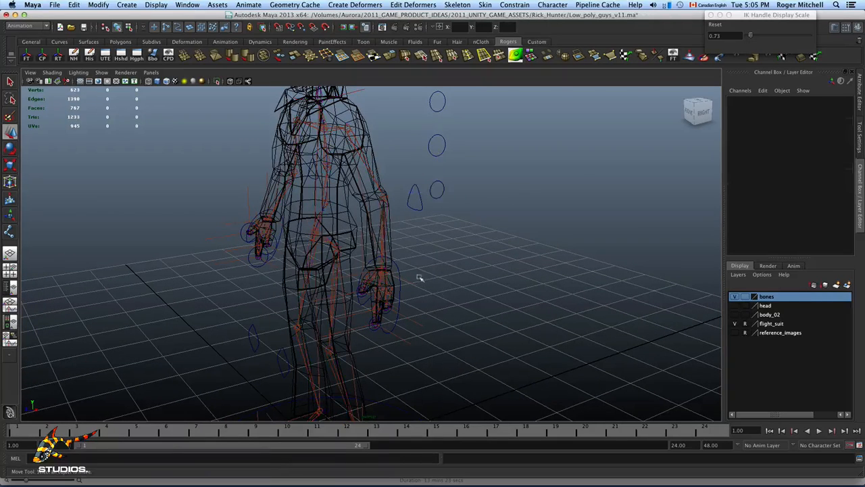
Test the left hand's circle control by raising it to Translate Y about 0.41, and undo the move
{"action": "left_click", "coordinate": [400, 268]}
{"action": "left_click_drag", "start_coordinate": [383, 241], "coordinate": [383, 208]}
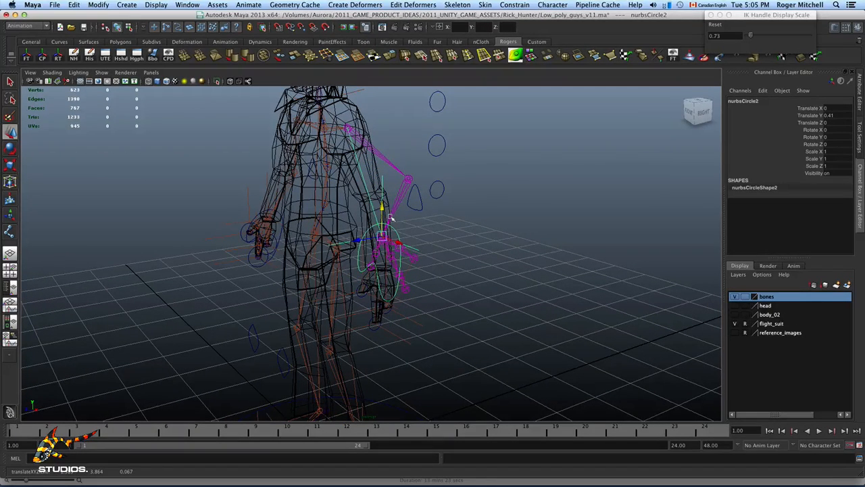
{"action": "key", "text": "z"}
{"action": "right_click_drag", "start_coordinate": [424, 299], "coordinate": [475, 285], "text": "alt"}
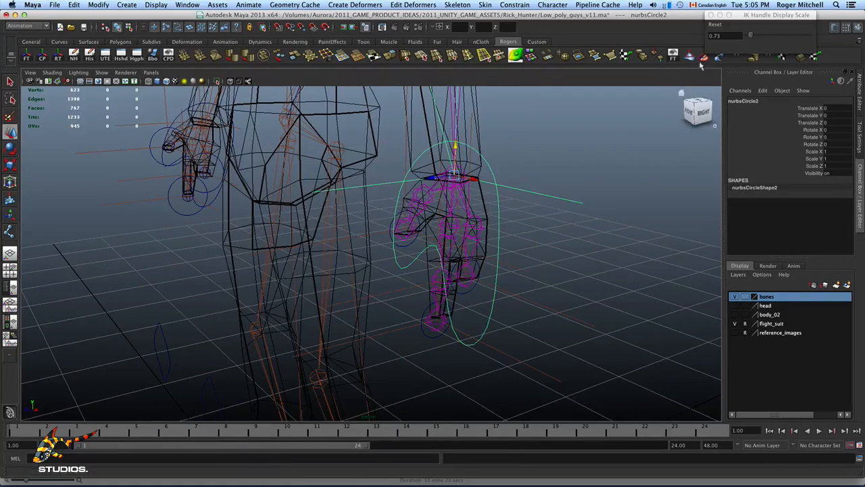
Set the IK handle display scale to 0.10 and clear the selection
{"action": "left_click_drag", "start_coordinate": [750, 39], "coordinate": [749, 39]}
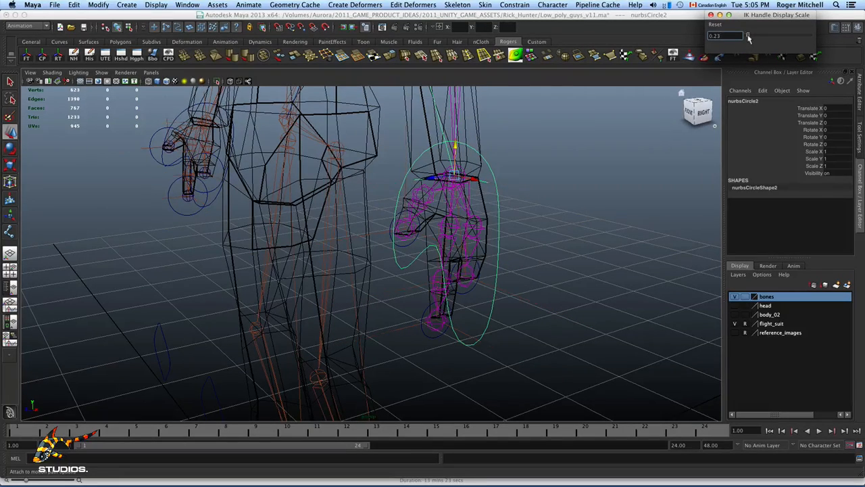
{"action": "left_click", "coordinate": [611, 191]}
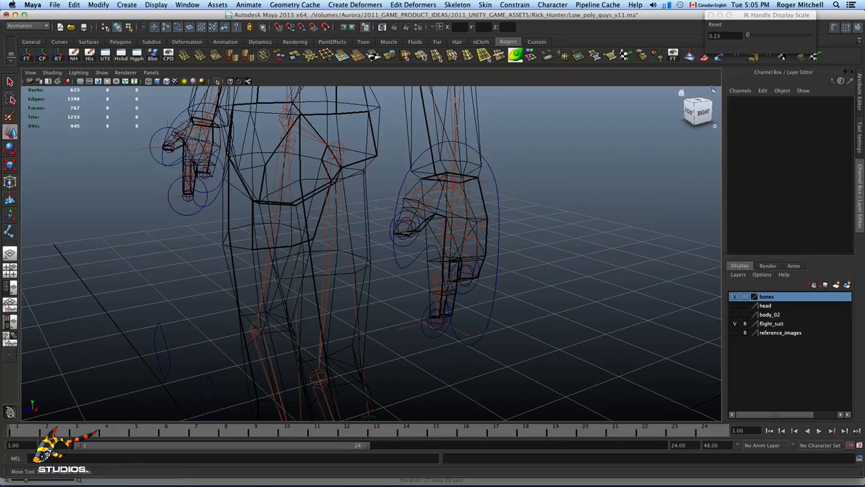
{"action": "left_click", "coordinate": [727, 36]}
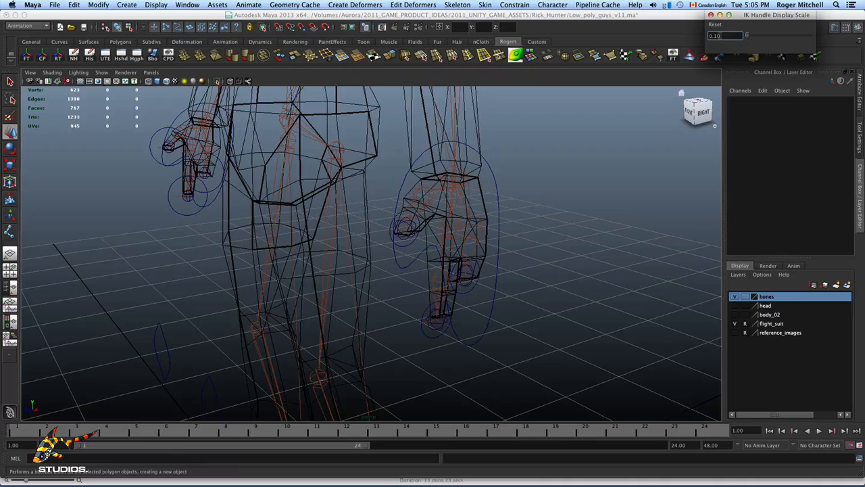
{"action": "left_click", "coordinate": [541, 217]}
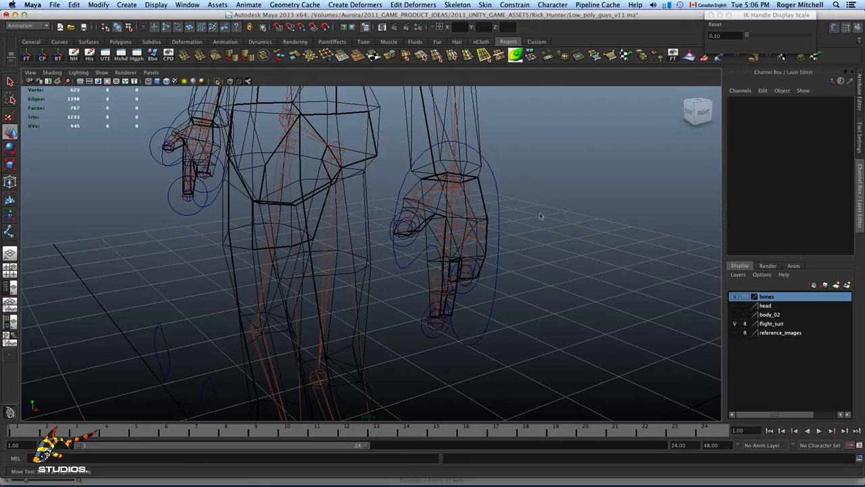
Parent the left hand's thumb and two finger circle controls to the large hand control
{"action": "left_click", "coordinate": [406, 246]}
{"action": "left_click", "coordinate": [426, 334]}
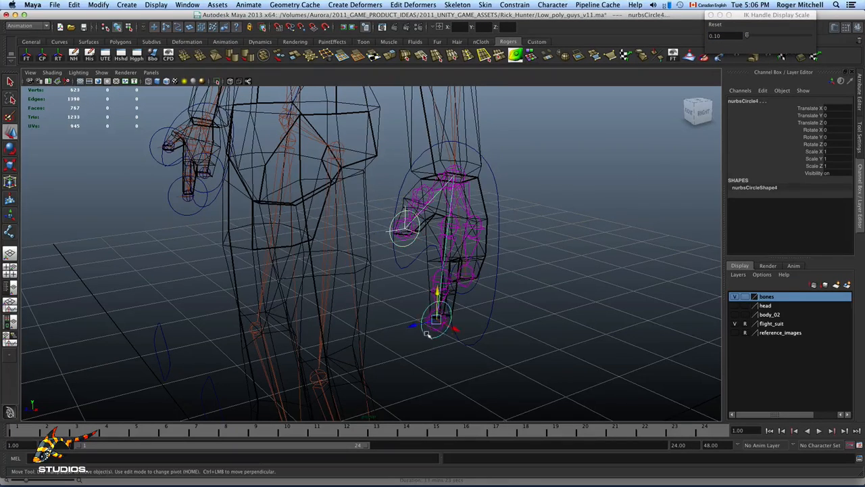
{"action": "left_click", "coordinate": [471, 291]}
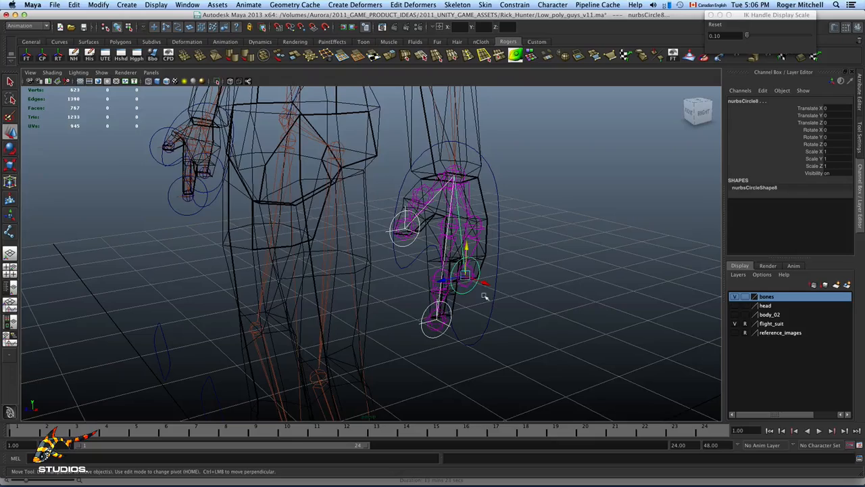
{"action": "mouse_move", "coordinate": [498, 296]}
{"action": "left_mouse_down", "text": "alt"}
{"action": "mouse_move", "coordinate": [485, 296]}
{"action": "mouse_move", "coordinate": [500, 298]}
{"action": "left_mouse_up", "text": "alt"}
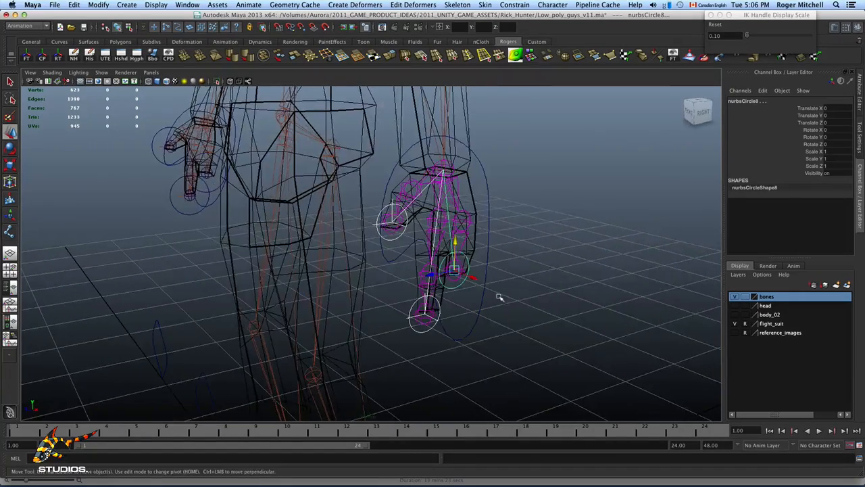
{"action": "left_click", "coordinate": [487, 282]}
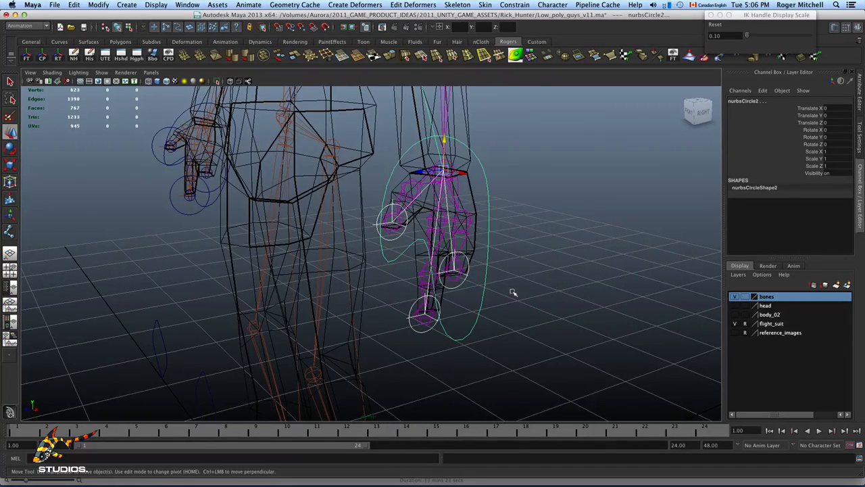
{"action": "key", "text": "Down"}
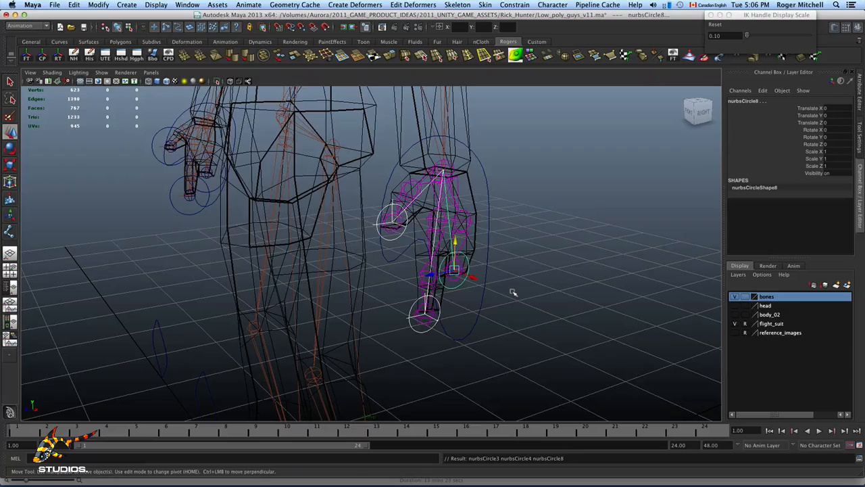
{"action": "left_click", "coordinate": [522, 275]}
Test the left hand's large control by raising it to Translate Y about 0.113, then undo the move
{"action": "left_click", "coordinate": [488, 235]}
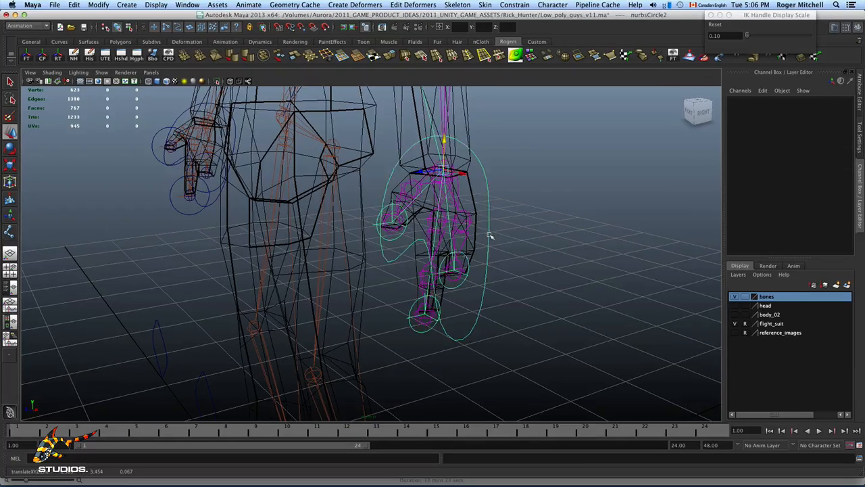
{"action": "right_click_drag", "start_coordinate": [495, 209], "coordinate": [443, 205], "text": "alt"}
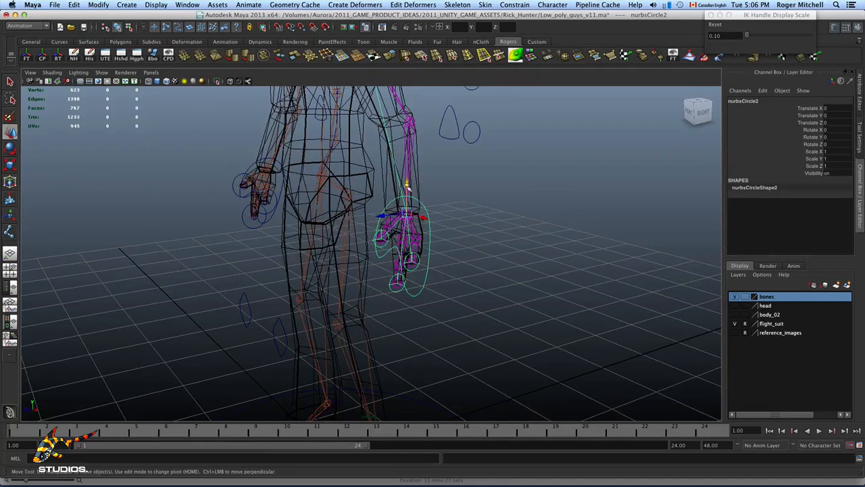
{"action": "mouse_move", "coordinate": [408, 183]}
{"action": "left_mouse_down"}
{"action": "mouse_move", "coordinate": [412, 169]}
{"action": "mouse_move", "coordinate": [413, 192]}
{"action": "mouse_move", "coordinate": [419, 174]}
{"action": "left_mouse_up"}
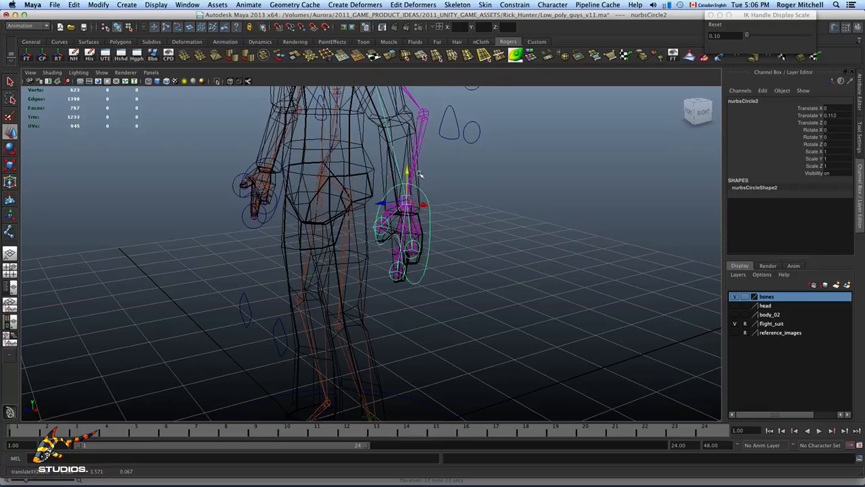
{"action": "key", "text": "z"}
Try to unparent the right hand's thumb and two finger circle controls together
{"action": "middle_click_drag", "start_coordinate": [424, 186], "coordinate": [450, 255], "text": "alt"}
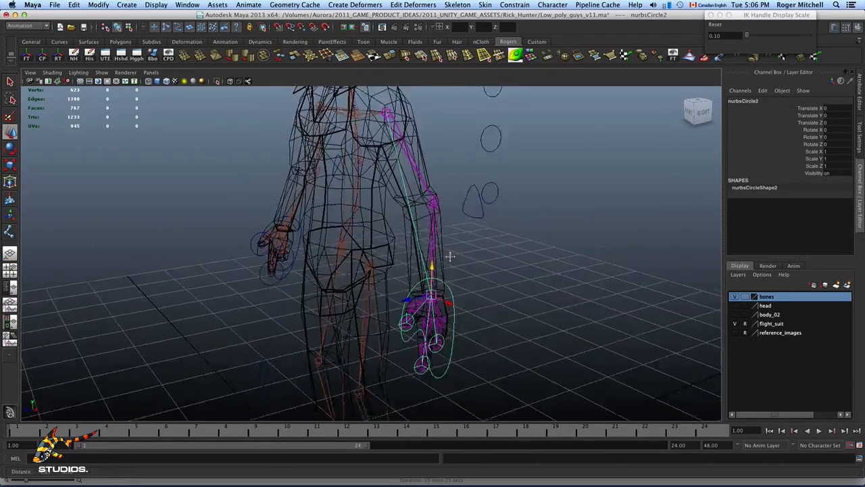
{"action": "right_click_drag", "start_coordinate": [450, 255], "coordinate": [513, 257], "text": "alt"}
{"action": "left_click_drag", "start_coordinate": [513, 257], "coordinate": [464, 288], "text": "alt"}
{"action": "left_click", "coordinate": [497, 250]}
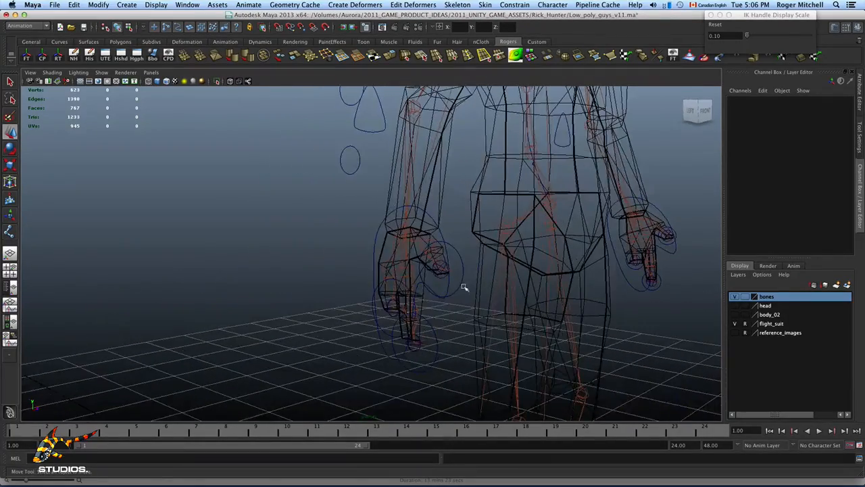
{"action": "left_click", "coordinate": [461, 273]}
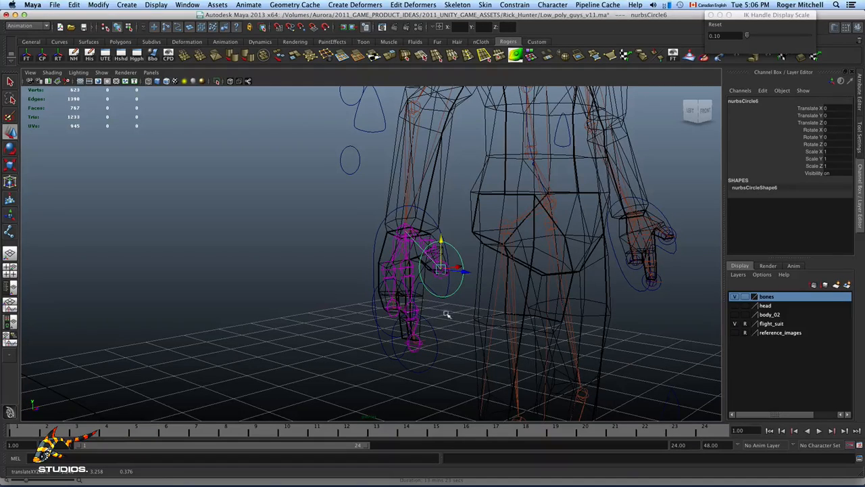
{"action": "left_click", "coordinate": [436, 331]}
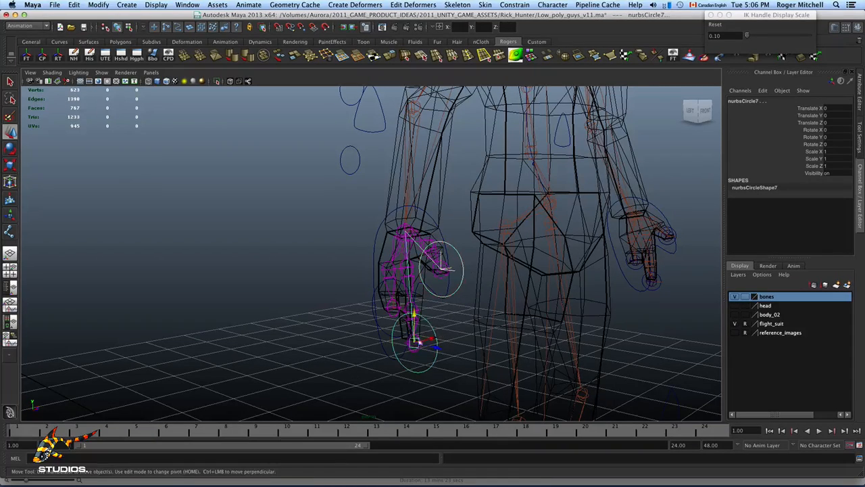
{"action": "left_click", "coordinate": [386, 332], "text": "shift"}
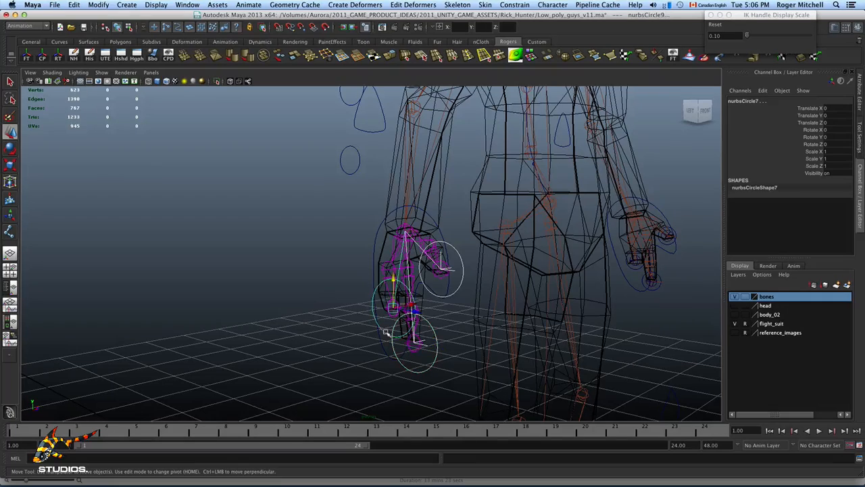
{"action": "right_click_drag", "start_coordinate": [437, 296], "coordinate": [471, 314], "text": "alt"}
{"action": "key", "text": "shift+p"}
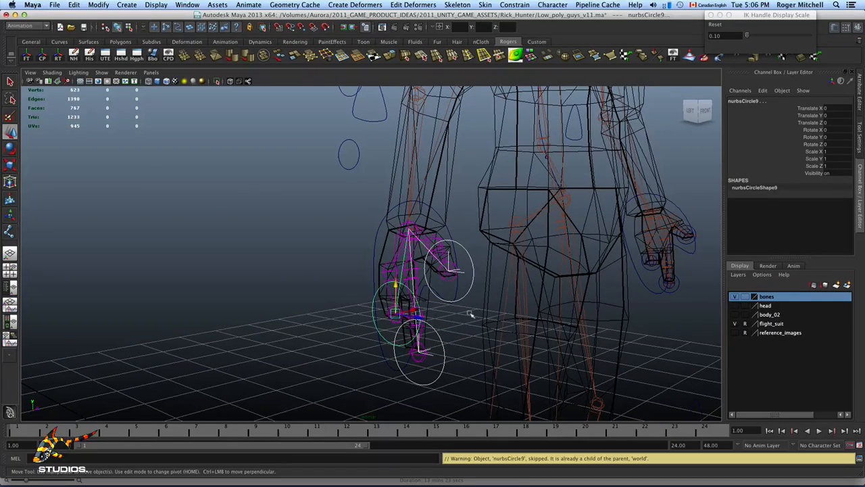
Try to unparent the right thumb's circle control on its own
{"action": "left_click", "coordinate": [460, 305]}
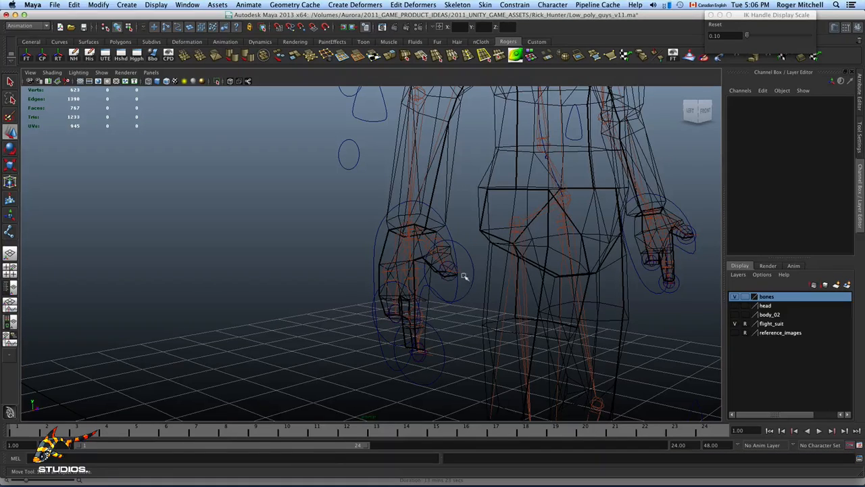
{"action": "left_click", "coordinate": [466, 276]}
{"action": "key", "text": "shift+p"}
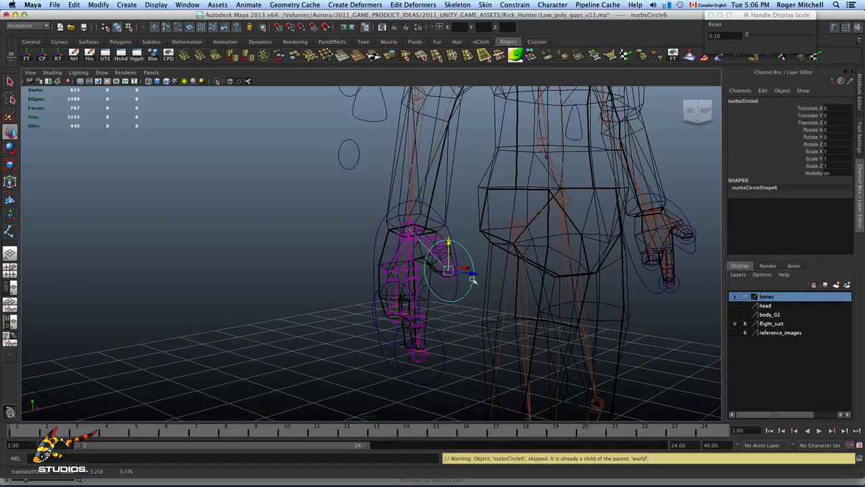
{"action": "left_click", "coordinate": [470, 307]}
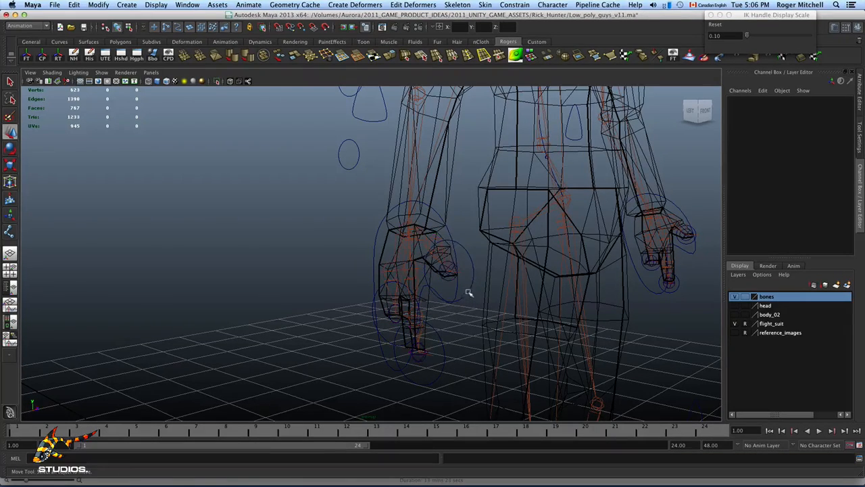
{"action": "left_click", "coordinate": [469, 292]}
{"action": "left_click", "coordinate": [472, 305]}
Unparent the right hand's thumb and finger IK handles, ikHandle12, ikHandle13 and ikHandle14, from their circle controls, and clear the selection
{"action": "left_click", "coordinate": [450, 272]}
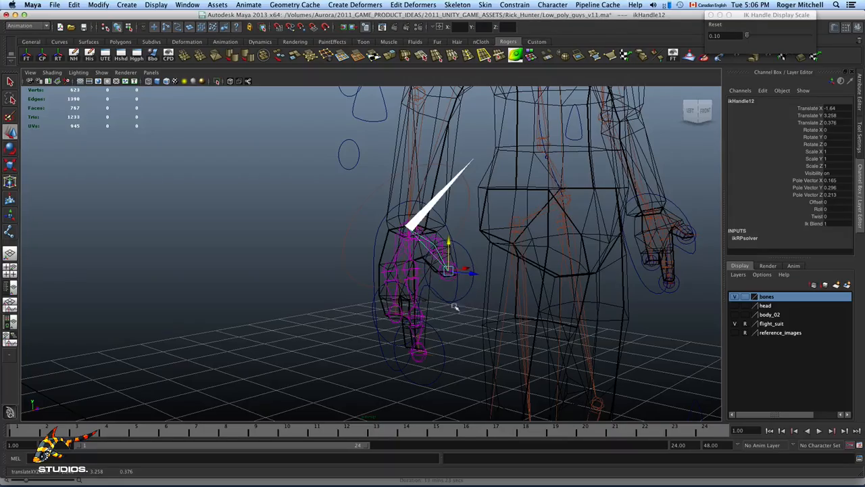
{"action": "left_click", "coordinate": [434, 357], "text": "shift"}
{"action": "left_click_drag", "start_coordinate": [410, 341], "coordinate": [423, 336], "text": "alt"}
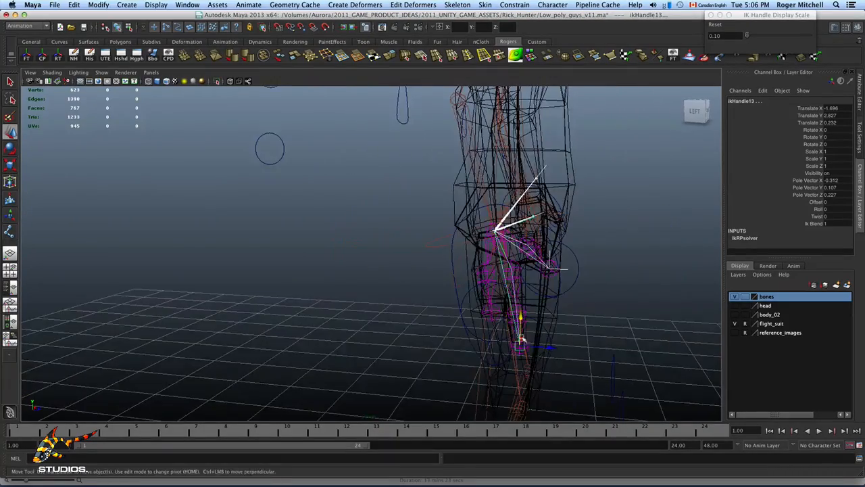
{"action": "middle_click_drag", "start_coordinate": [523, 340], "coordinate": [460, 339], "text": "alt"}
{"action": "right_click_drag", "start_coordinate": [459, 338], "coordinate": [477, 337], "text": "alt"}
{"action": "left_click_drag", "start_coordinate": [477, 336], "coordinate": [467, 338], "text": "alt"}
{"action": "left_click_drag", "start_coordinate": [356, 321], "coordinate": [425, 319], "text": "alt"}
{"action": "right_click_drag", "start_coordinate": [425, 318], "coordinate": [507, 328], "text": "alt"}
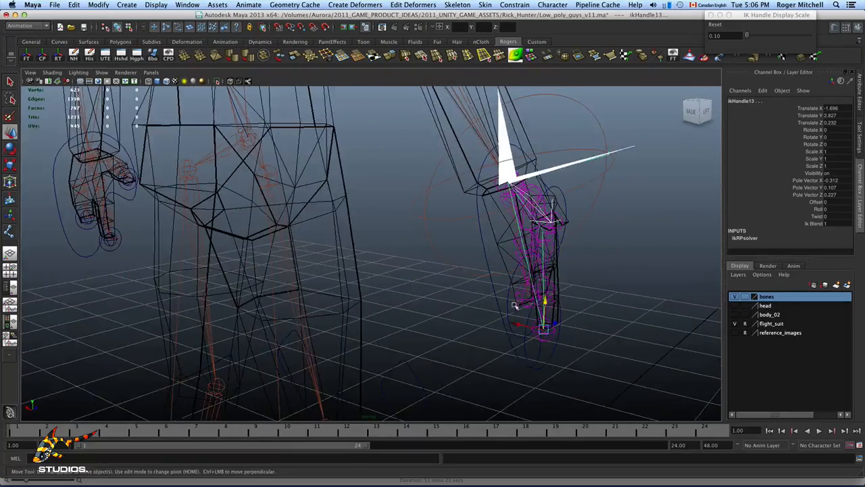
{"action": "left_click", "coordinate": [506, 291], "text": "shift"}
{"action": "key", "text": "shift+p"}
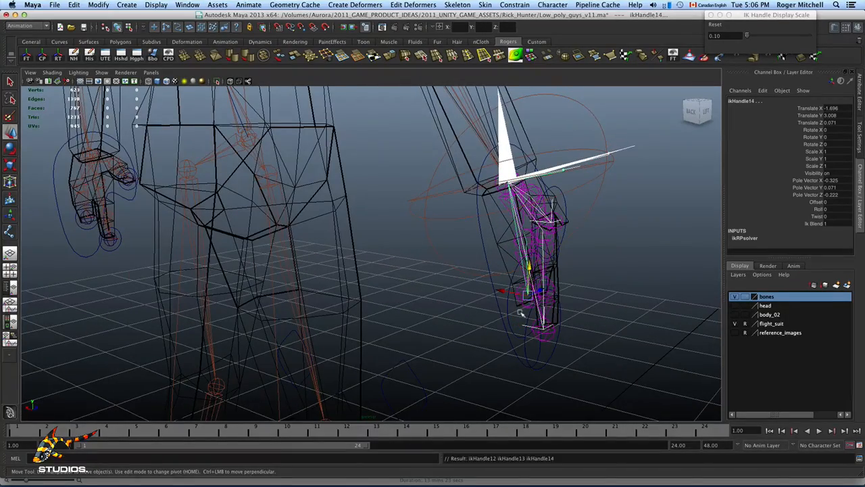
{"action": "left_click_drag", "start_coordinate": [520, 312], "coordinate": [418, 330], "text": "alt"}
{"action": "left_click", "coordinate": [236, 274]}
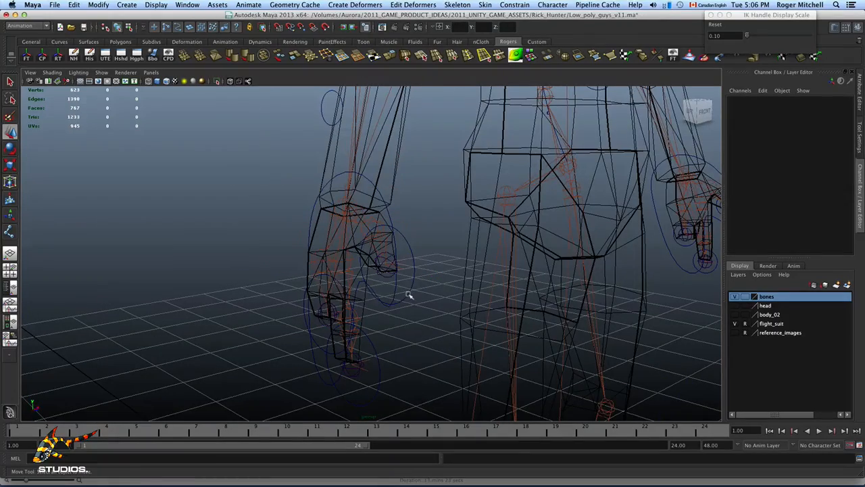
Scale the right hand's thumb and two finger circle controls uniformly to about 0.605
{"action": "left_click", "coordinate": [409, 296]}
{"action": "left_click_drag", "start_coordinate": [392, 303], "coordinate": [386, 331], "text": "alt"}
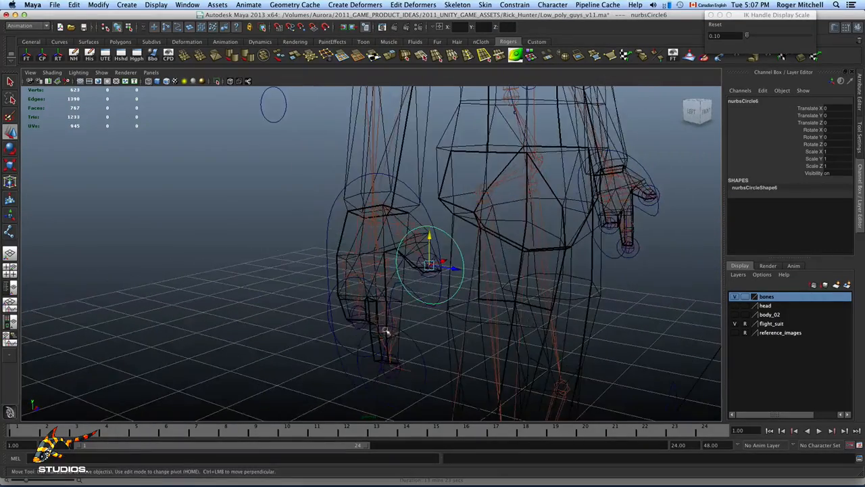
{"action": "left_click", "coordinate": [345, 350]}
{"action": "left_click", "coordinate": [425, 364]}
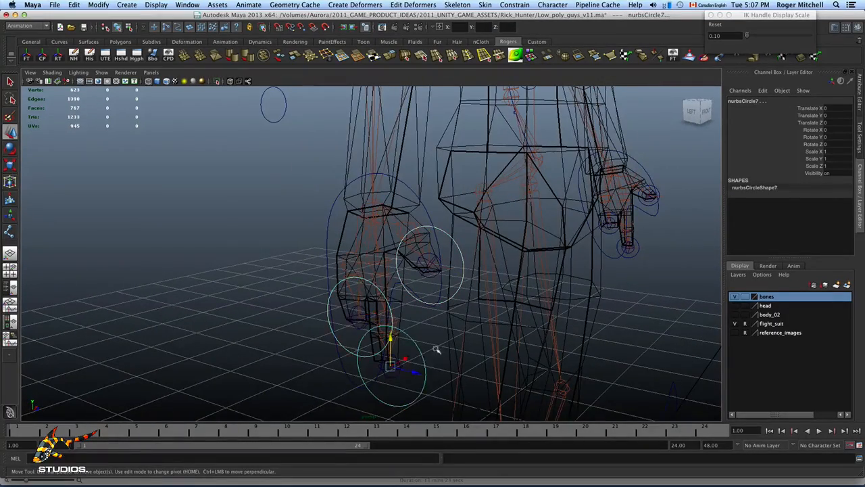
{"action": "key", "text": "r"}
{"action": "left_click_drag", "start_coordinate": [389, 365], "coordinate": [363, 367]}
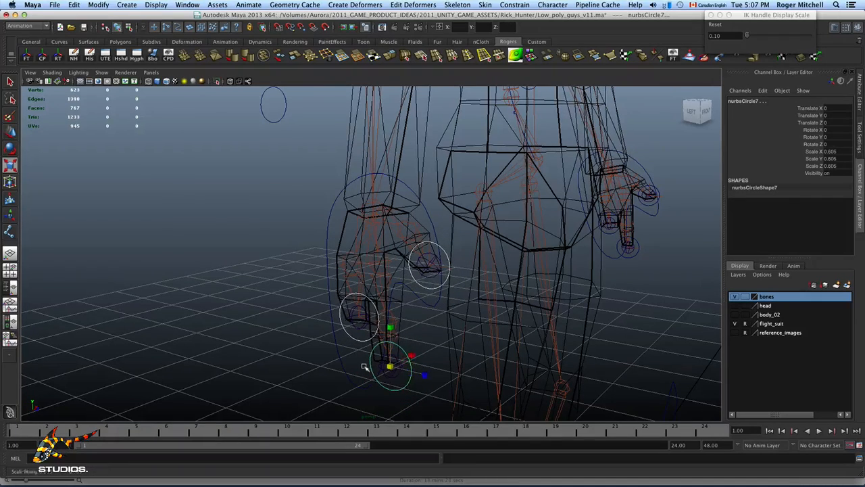
Freeze the transformations of the three resized circle controls and delete their non-deformer history
{"action": "left_click", "coordinate": [26, 57]}
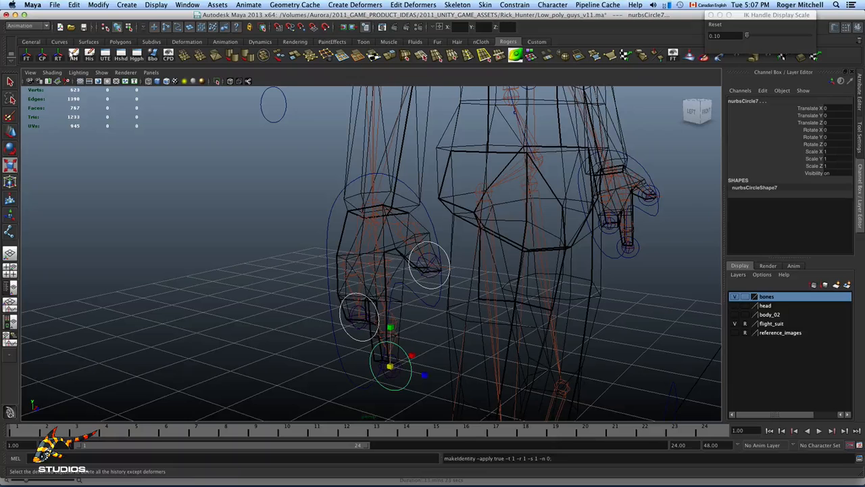
{"action": "left_click", "coordinate": [74, 57]}
{"action": "left_click", "coordinate": [189, 227]}
Parent the right thumb's IK handle, ikHandle12, to the thumb's circle control
{"action": "right_click_drag", "start_coordinate": [448, 318], "coordinate": [549, 315], "text": "alt"}
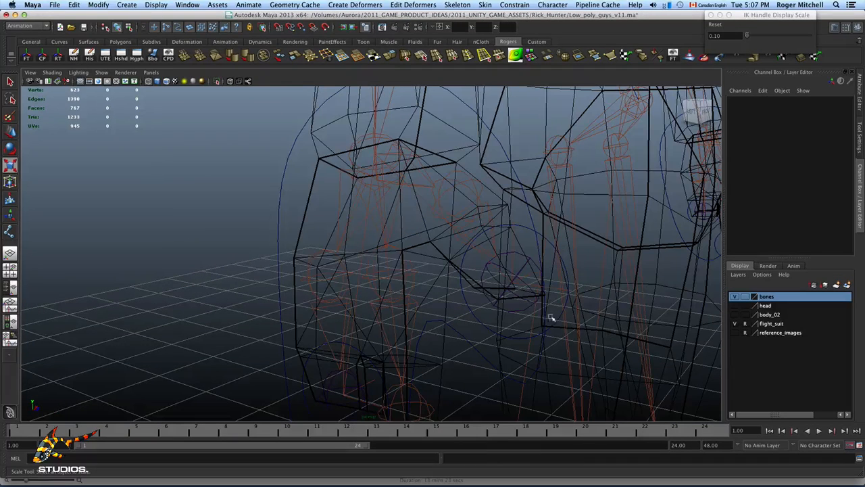
{"action": "left_click", "coordinate": [551, 290]}
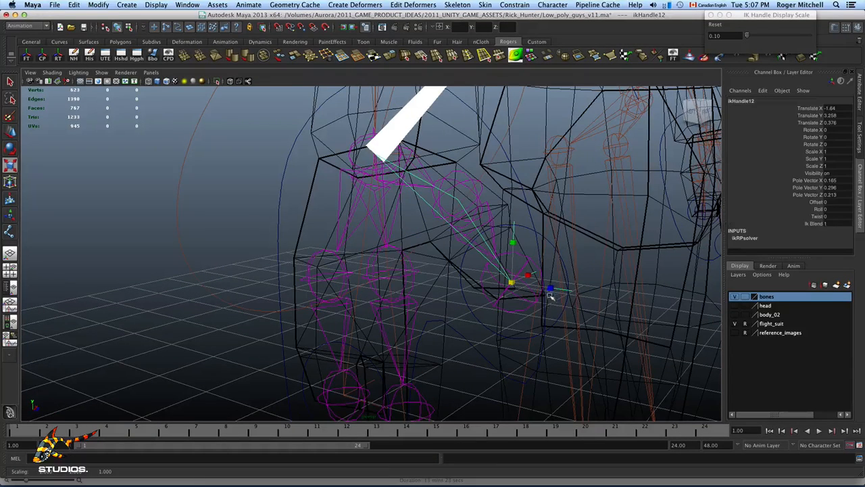
{"action": "left_click", "coordinate": [482, 325]}
{"action": "key", "text": "p"}
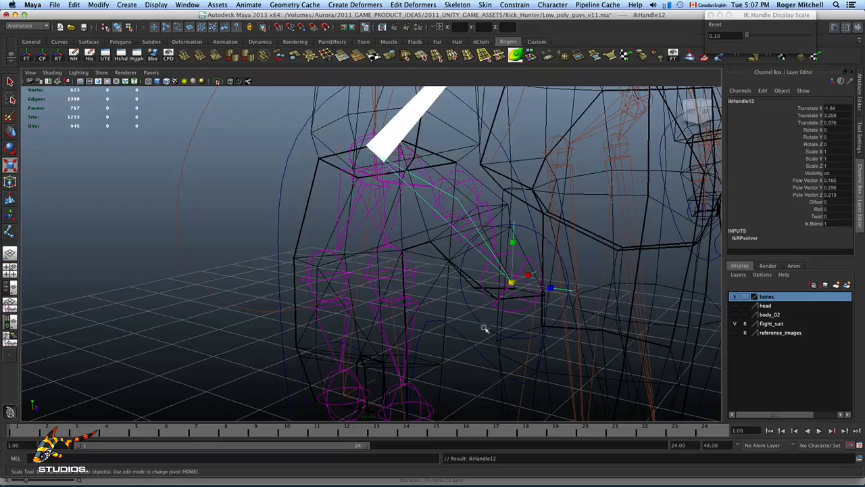
Parent the right hand's remaining finger IK handles, ikHandle14 and ikHandle13, to their circle controls nurbsCircle9 and nurbsCircle7
{"action": "left_click_drag", "start_coordinate": [502, 336], "coordinate": [415, 336], "text": "alt"}
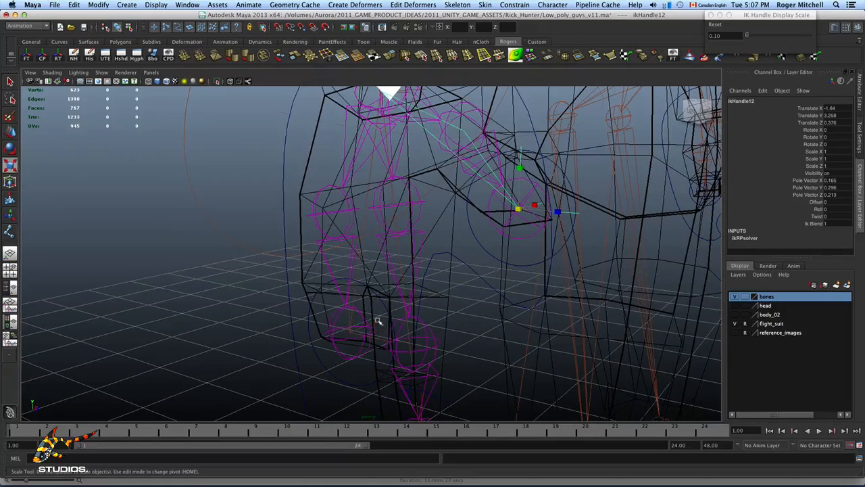
{"action": "left_click", "coordinate": [331, 369]}
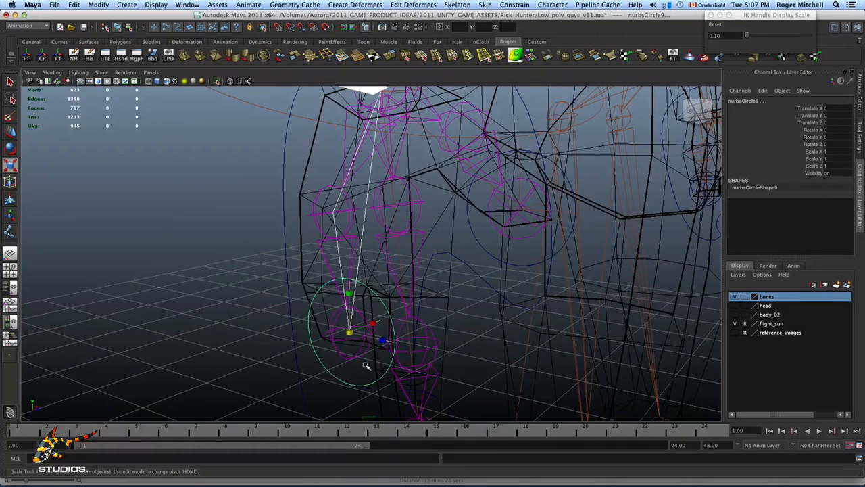
{"action": "left_click", "coordinate": [365, 365]}
{"action": "left_click_drag", "start_coordinate": [473, 372], "coordinate": [449, 309], "text": "alt"}
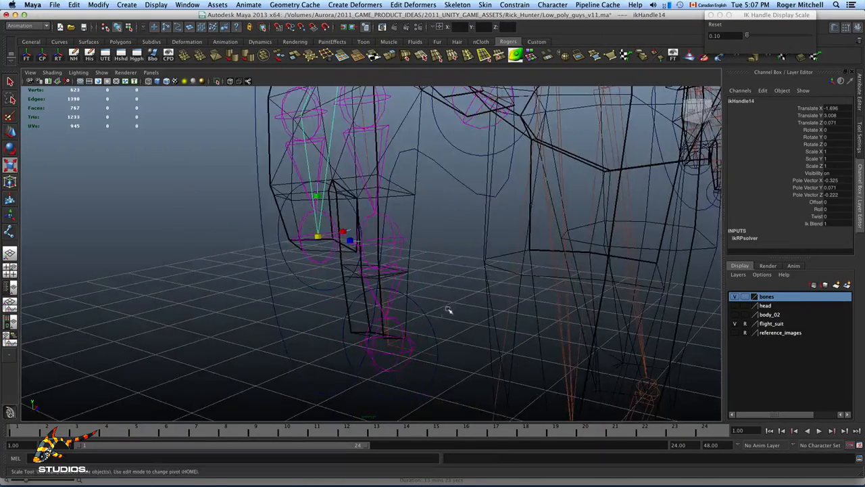
{"action": "left_click", "coordinate": [429, 355]}
{"action": "left_click", "coordinate": [437, 344], "text": "shift"}
{"action": "key", "text": "p"}
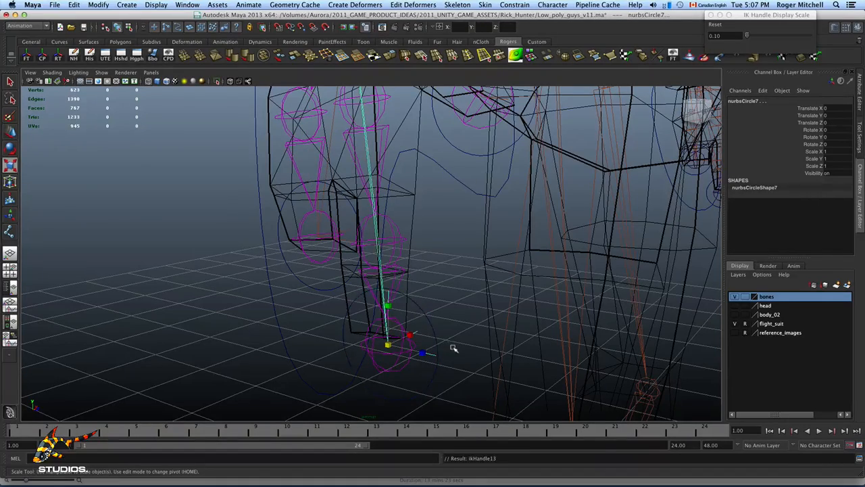
Parent the right hand's thumb and two finger circle controls to the large hand control, nurbsCircle5
{"action": "right_click_drag", "start_coordinate": [461, 309], "coordinate": [297, 305], "text": "alt"}
{"action": "middle_click_drag", "start_coordinate": [430, 265], "coordinate": [431, 315], "text": "alt"}
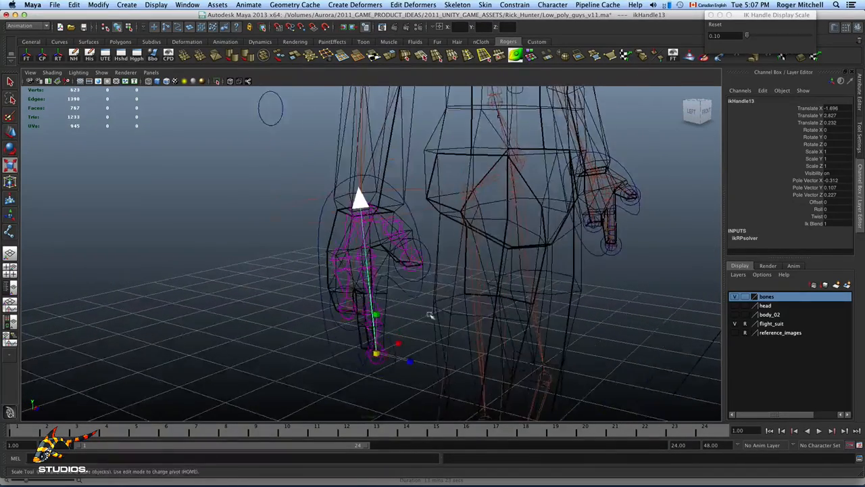
{"action": "right_click_drag", "start_coordinate": [431, 315], "coordinate": [415, 284], "text": "alt"}
{"action": "left_click", "coordinate": [409, 277]}
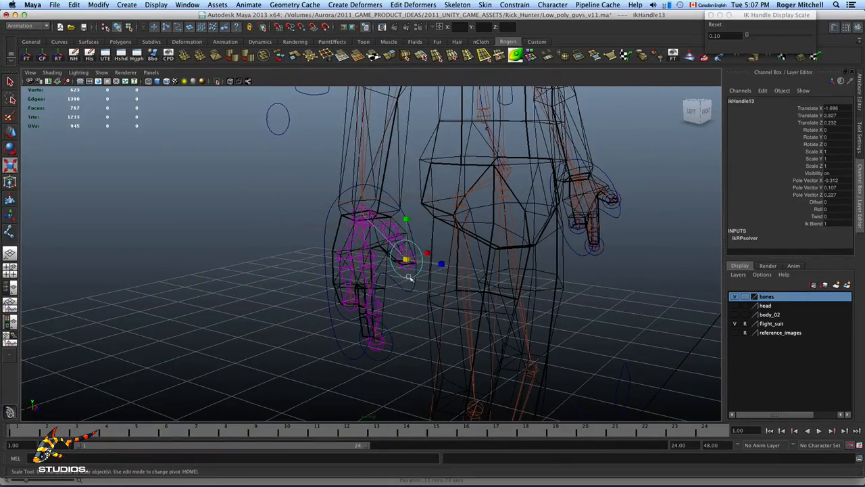
{"action": "key", "text": "w"}
{"action": "left_click", "coordinate": [389, 330]}
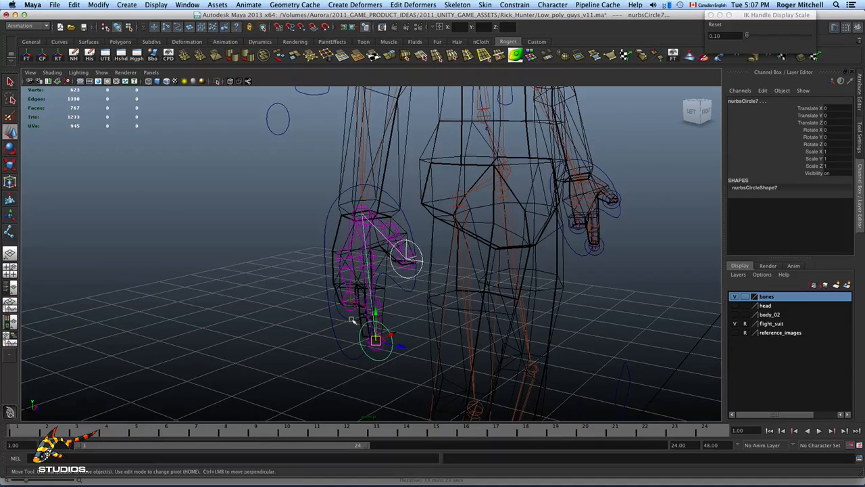
{"action": "left_click", "coordinate": [344, 315]}
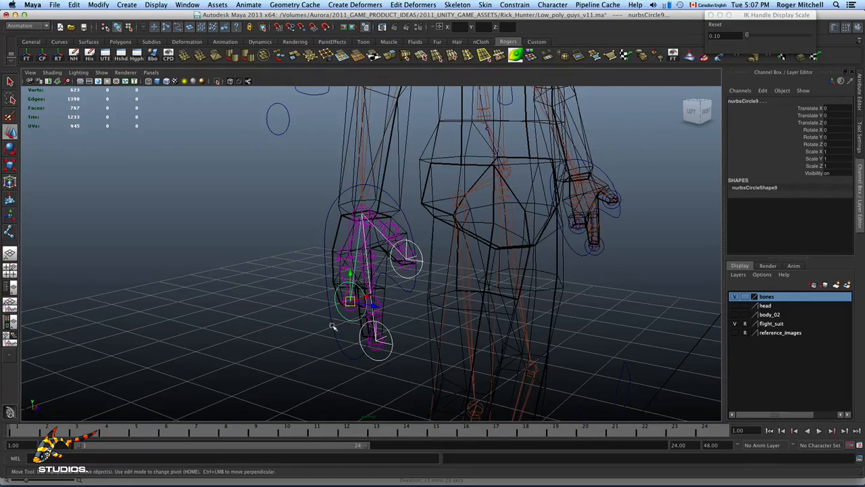
{"action": "left_click", "coordinate": [333, 327]}
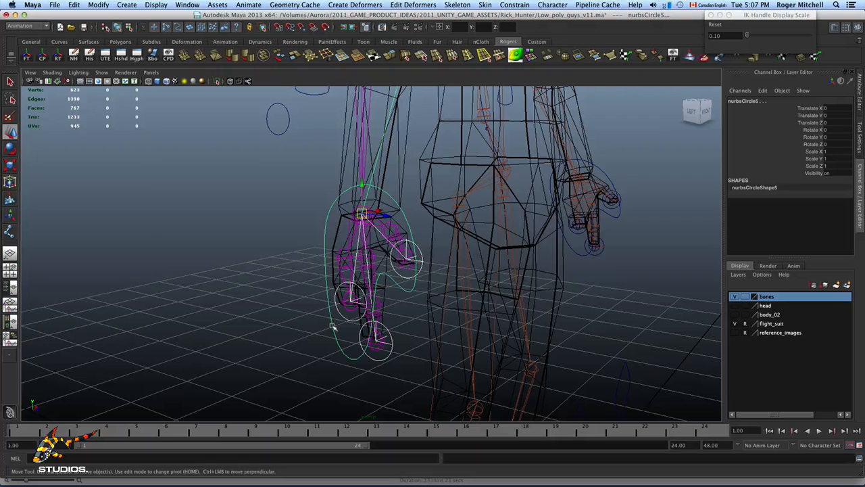
{"action": "key", "text": "p"}
Raise the right hand control, nurbsCircle5, to test the arm and fingers, and undo the move
{"action": "left_click", "coordinate": [326, 223]}
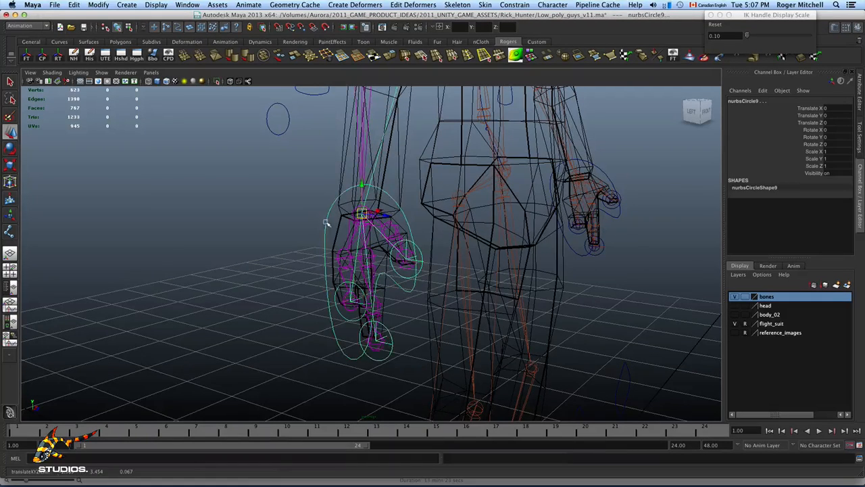
{"action": "right_click_drag", "start_coordinate": [347, 255], "coordinate": [317, 221], "text": "alt"}
{"action": "left_click_drag", "start_coordinate": [366, 206], "coordinate": [366, 145]}
{"action": "key", "text": "z"}
Parent the left elbow's control curve, nurbsCircle10, to the left hand control, nurbsCircle2
{"action": "left_click_drag", "start_coordinate": [399, 198], "coordinate": [467, 241], "text": "alt"}
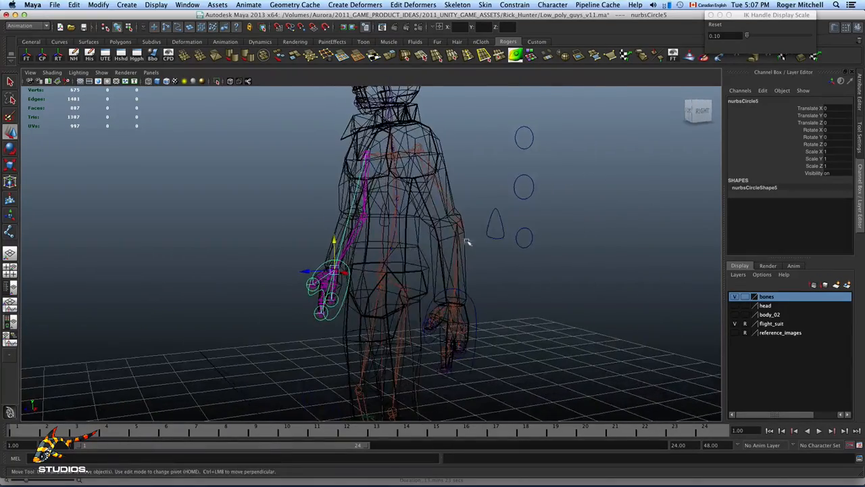
{"action": "left_click", "coordinate": [492, 236]}
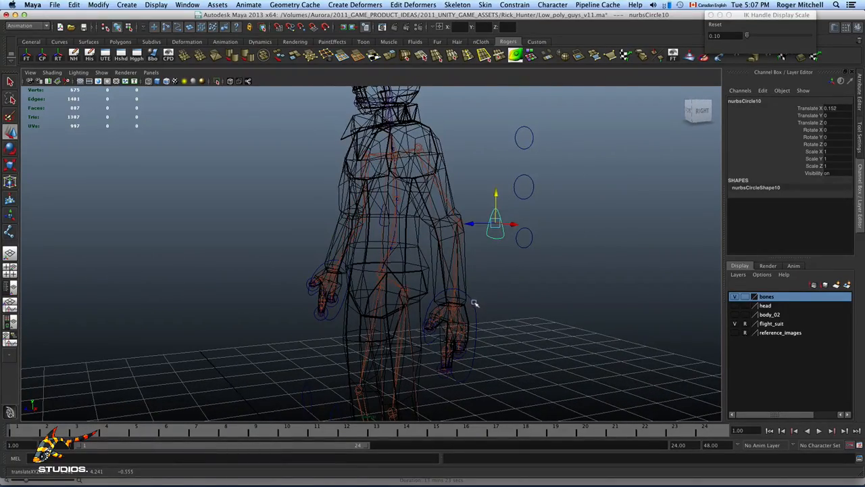
{"action": "left_click", "coordinate": [475, 304]}
{"action": "key", "text": "p"}
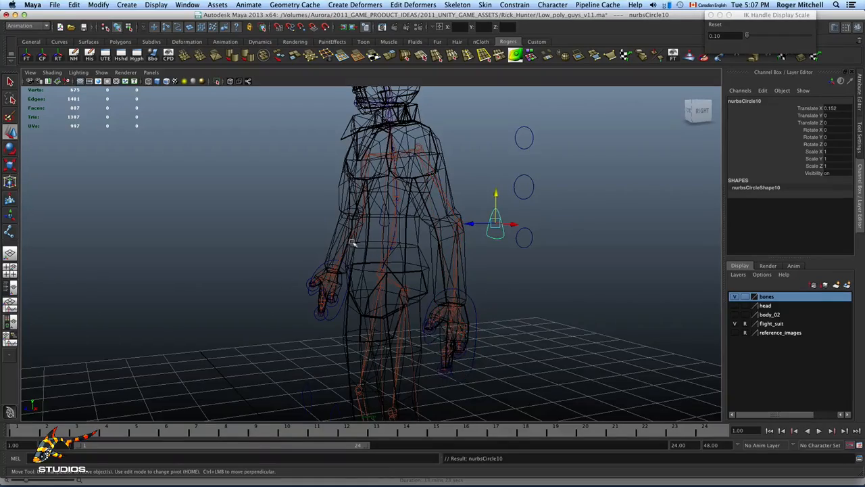
Parent the right elbow's control curve, nurbsCircle12, to the right hand control, nurbsCircle5
{"action": "left_click_drag", "start_coordinate": [352, 243], "coordinate": [514, 284], "text": "alt"}
{"action": "left_click", "coordinate": [344, 230]}
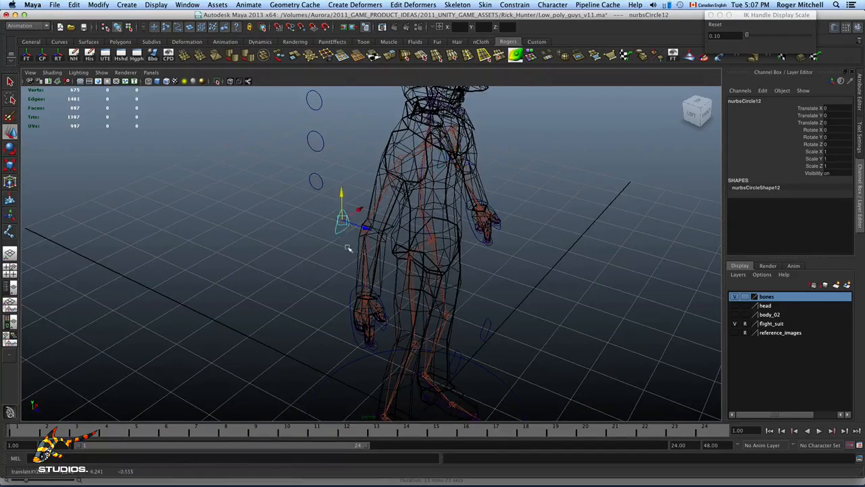
{"action": "left_click_drag", "start_coordinate": [344, 230], "coordinate": [348, 260], "text": "alt"}
{"action": "left_click", "coordinate": [352, 287]}
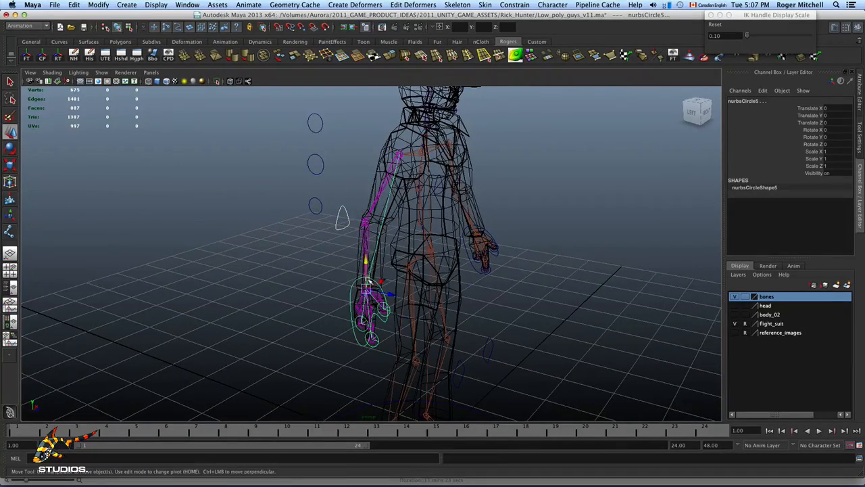
{"action": "key", "text": "p"}
Move the left hand control, nurbsCircle2, to test the arm, and undo the move
{"action": "right_click_drag", "start_coordinate": [465, 249], "coordinate": [386, 257], "text": "alt"}
{"action": "left_click_drag", "start_coordinate": [386, 257], "coordinate": [484, 312], "text": "alt"}
{"action": "left_click", "coordinate": [463, 316]}
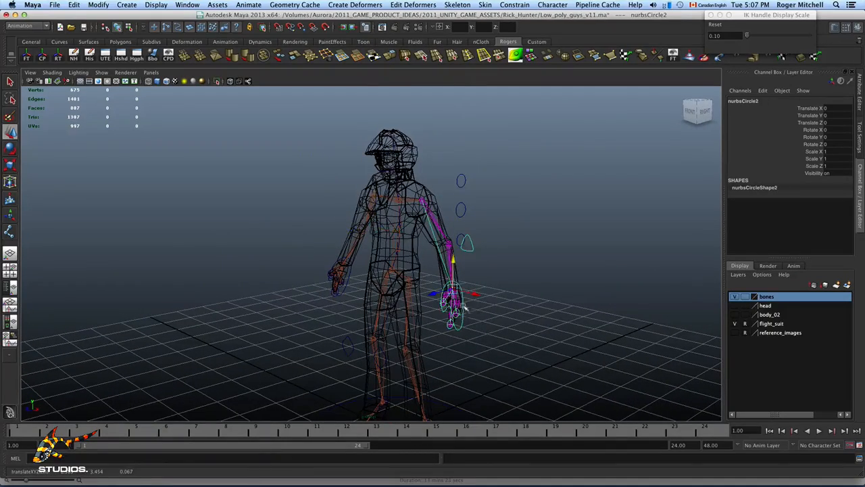
{"action": "mouse_move", "coordinate": [452, 263]}
{"action": "left_mouse_down"}
{"action": "mouse_move", "coordinate": [447, 249]}
{"action": "mouse_move", "coordinate": [445, 259]}
{"action": "left_mouse_up"}
{"action": "key", "text": "z"}
Parent both reverse-foot joint chains, joint39 and joint43, to the large ground circle around the feet, nurbsCircle14
{"action": "left_click_drag", "start_coordinate": [488, 281], "coordinate": [502, 317], "text": "alt"}
{"action": "middle_click_drag", "start_coordinate": [502, 317], "coordinate": [502, 242], "text": "alt"}
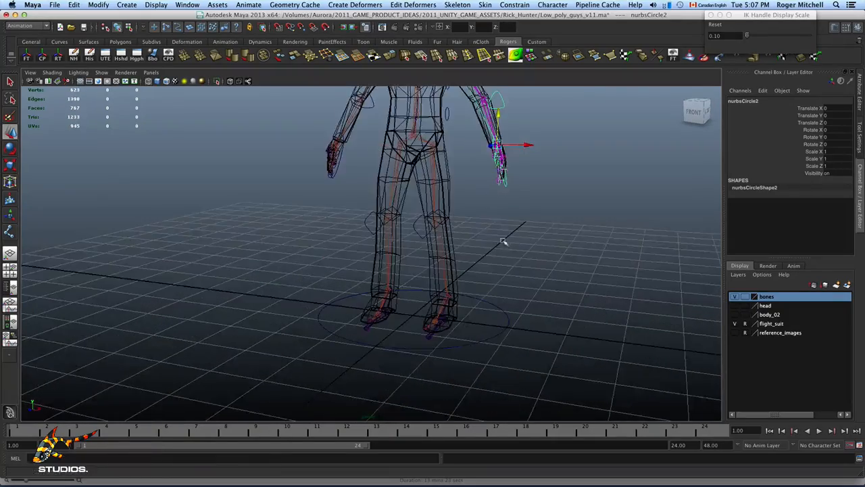
{"action": "left_click_drag", "start_coordinate": [502, 241], "coordinate": [481, 284], "text": "alt"}
{"action": "middle_click_drag", "start_coordinate": [481, 284], "coordinate": [410, 222], "text": "alt"}
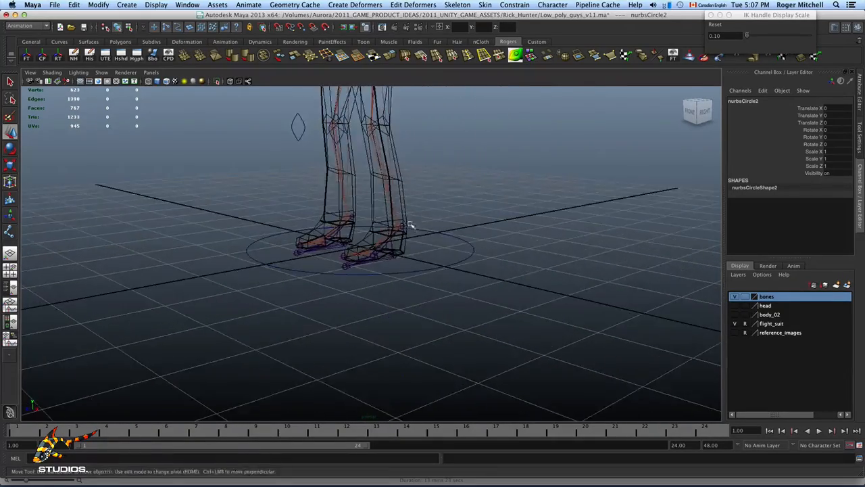
{"action": "right_click_drag", "start_coordinate": [410, 222], "coordinate": [492, 257], "text": "alt"}
{"action": "left_click_drag", "start_coordinate": [492, 257], "coordinate": [433, 264], "text": "alt"}
{"action": "left_click", "coordinate": [400, 265]}
{"action": "left_click", "coordinate": [344, 239]}
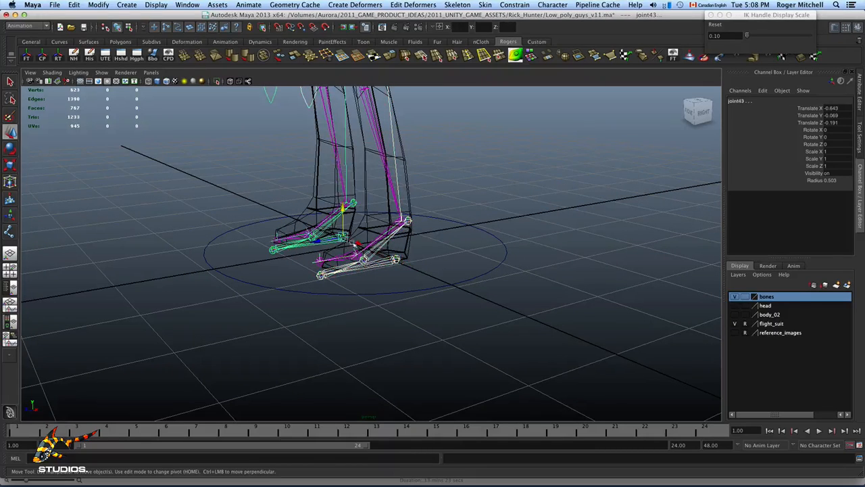
{"action": "left_click", "coordinate": [505, 260]}
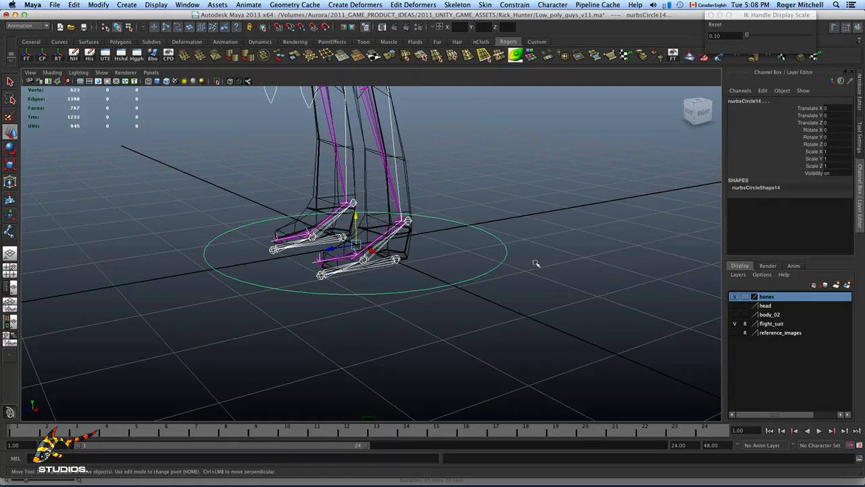
{"action": "key", "text": "p"}
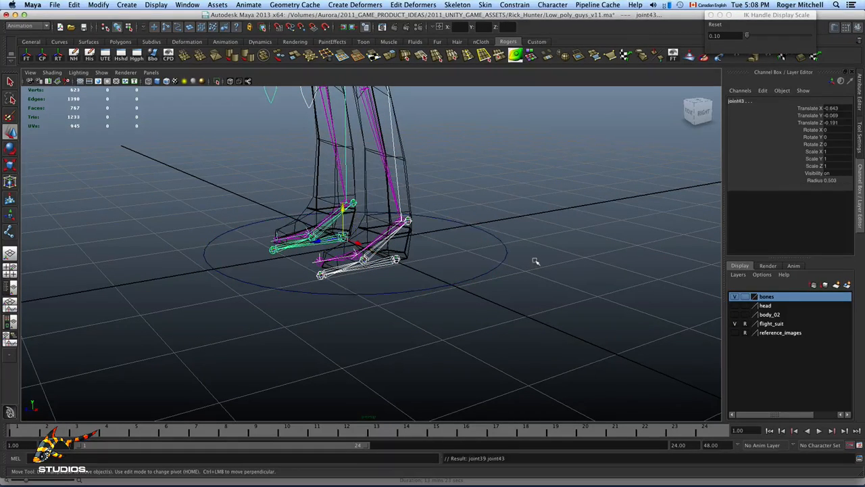
{"action": "left_click", "coordinate": [540, 256]}
{"action": "left_click", "coordinate": [507, 283]}
Draw a NURBS circle on the grid beside the character and snap it to the origin between the feet
{"action": "right_click_drag", "start_coordinate": [507, 284], "coordinate": [318, 282], "text": "alt"}
{"action": "left_click_drag", "start_coordinate": [379, 318], "coordinate": [455, 299], "text": "alt"}
{"action": "right_click_drag", "start_coordinate": [455, 299], "coordinate": [195, 251], "text": "alt"}
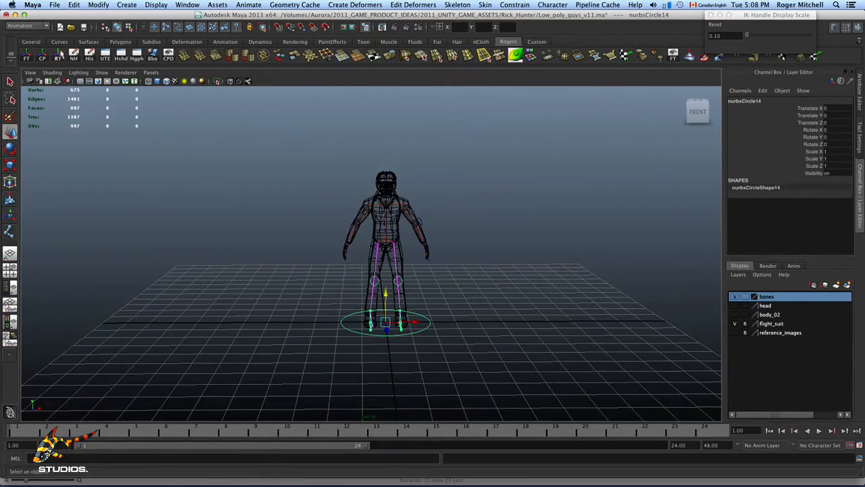
{"action": "left_click", "coordinate": [59, 41]}
{"action": "left_click", "coordinate": [26, 55]}
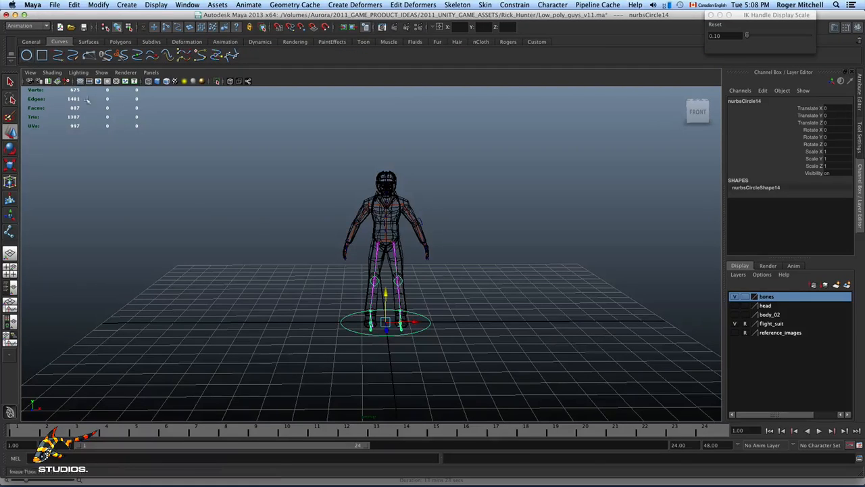
{"action": "left_click_drag", "start_coordinate": [209, 192], "coordinate": [215, 232], "text": "alt"}
{"action": "left_click_drag", "start_coordinate": [295, 322], "coordinate": [324, 344]}
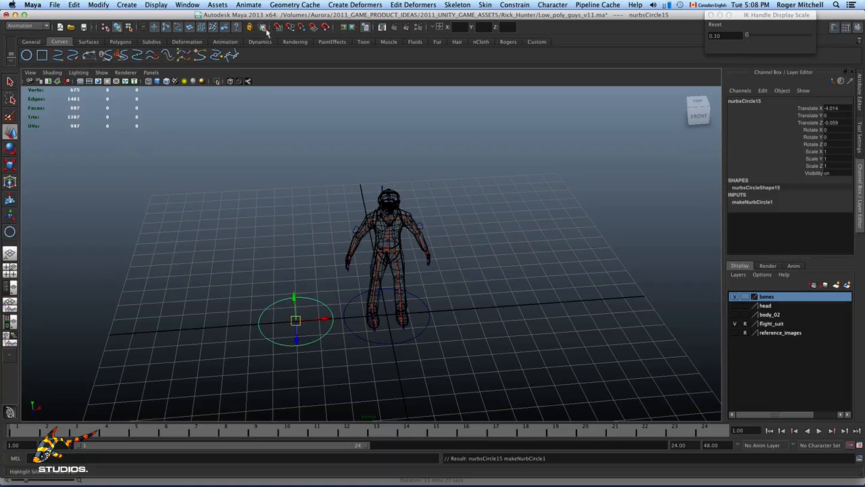
{"action": "left_click_drag", "start_coordinate": [295, 321], "coordinate": [383, 320]}
Snap the new circle up to the pelvis root joint at Translate Y 3.593 and Z 0.114
{"action": "left_click_drag", "start_coordinate": [510, 315], "coordinate": [392, 288], "text": "alt"}
{"action": "right_click_drag", "start_coordinate": [392, 287], "coordinate": [538, 294], "text": "alt"}
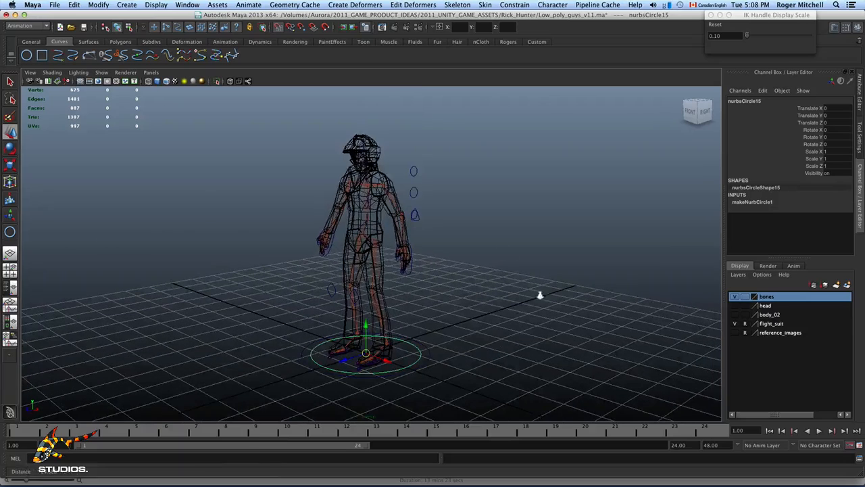
{"action": "left_click", "coordinate": [278, 29]}
{"action": "right_click_drag", "start_coordinate": [336, 181], "coordinate": [490, 237], "text": "alt"}
{"action": "key", "text": "v"}
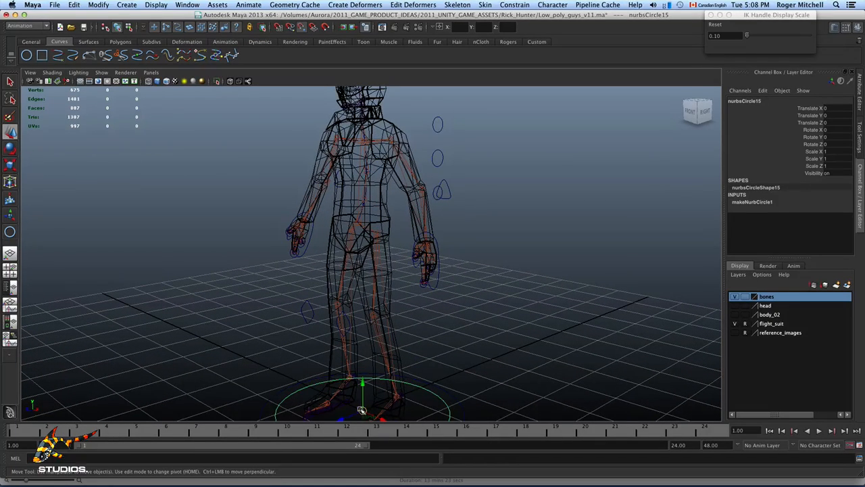
{"action": "left_click_drag", "start_coordinate": [362, 410], "coordinate": [360, 228]}
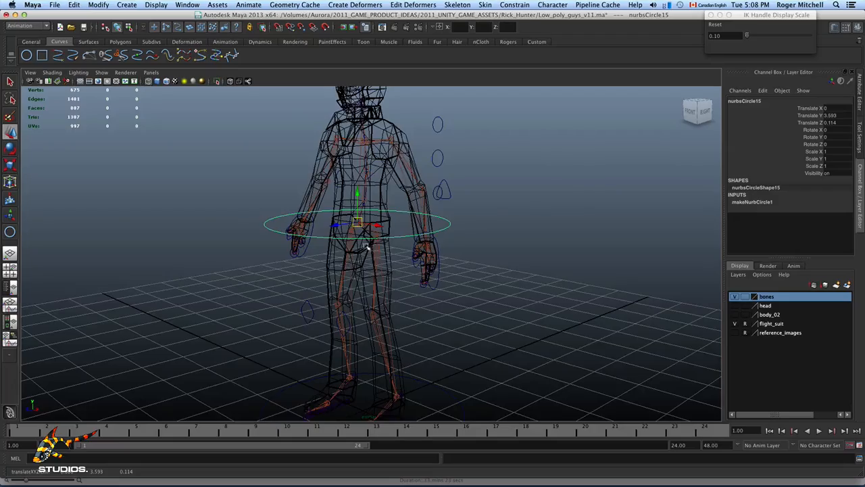
Scale the pelvis circle uniformly to about 0.698
{"action": "right_click_drag", "start_coordinate": [367, 247], "coordinate": [602, 297], "text": "alt"}
{"action": "left_click_drag", "start_coordinate": [379, 277], "coordinate": [458, 290], "text": "alt"}
{"action": "right_click_drag", "start_coordinate": [458, 290], "coordinate": [247, 296], "text": "alt"}
{"action": "left_click_drag", "start_coordinate": [248, 295], "coordinate": [400, 299], "text": "alt"}
{"action": "key", "text": "r"}
{"action": "left_click_drag", "start_coordinate": [410, 245], "coordinate": [373, 246]}
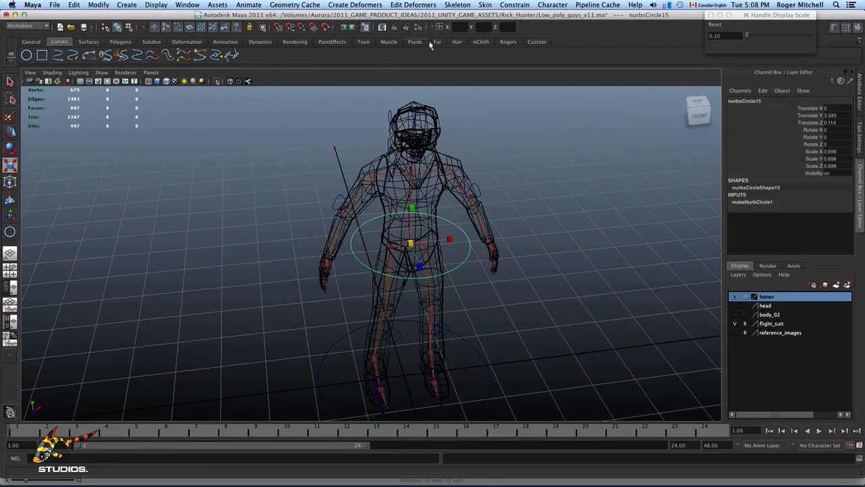
Freeze the transformations of the pelvis circle and delete its non-deformer history
{"action": "left_click", "coordinate": [508, 42]}
{"action": "left_click", "coordinate": [28, 59]}
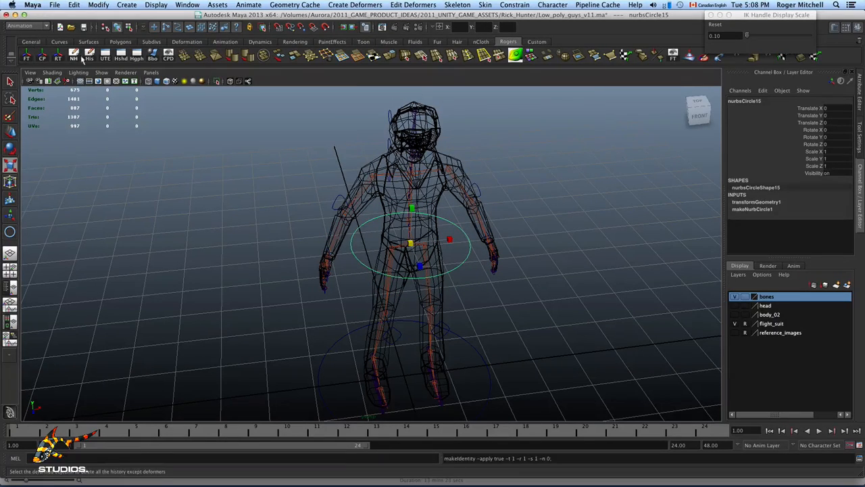
{"action": "left_click", "coordinate": [74, 58]}
Parent the pelvis root joint to the pelvis control circle and clear the selection
{"action": "left_click_drag", "start_coordinate": [335, 248], "coordinate": [368, 261], "text": "alt"}
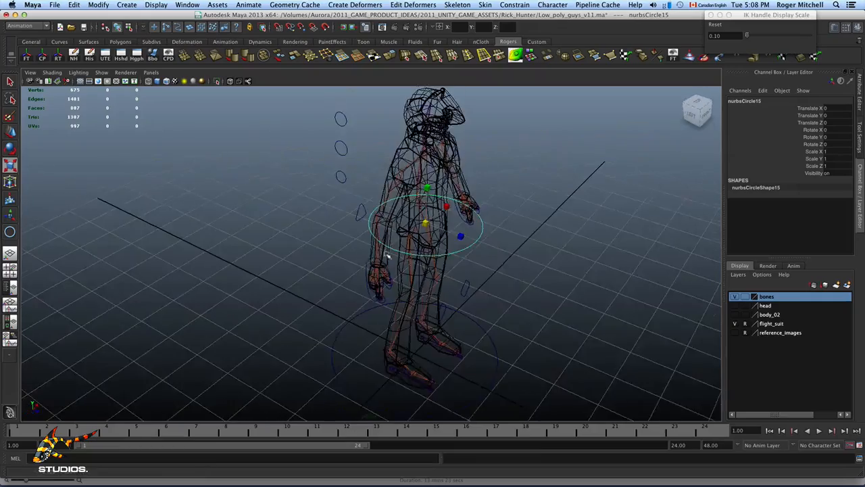
{"action": "right_click_drag", "start_coordinate": [386, 258], "coordinate": [481, 255], "text": "alt"}
{"action": "key", "text": "w"}
{"action": "left_click_drag", "start_coordinate": [503, 238], "coordinate": [429, 229], "text": "alt"}
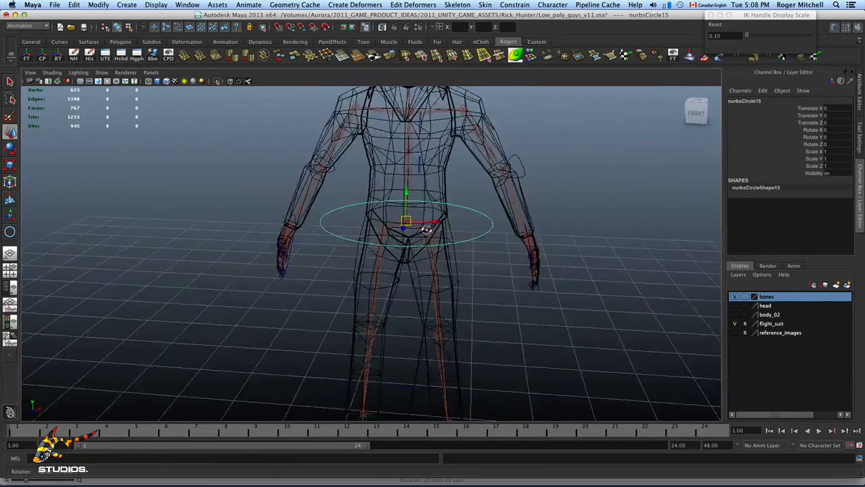
{"action": "right_click_drag", "start_coordinate": [429, 230], "coordinate": [465, 255], "text": "alt"}
{"action": "left_click_drag", "start_coordinate": [466, 255], "coordinate": [399, 247], "text": "alt"}
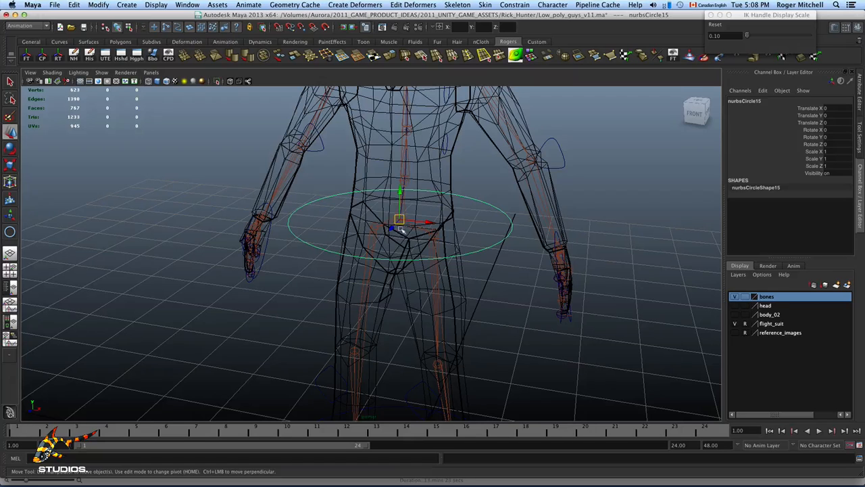
{"action": "left_click_drag", "start_coordinate": [481, 220], "coordinate": [389, 219], "text": "alt"}
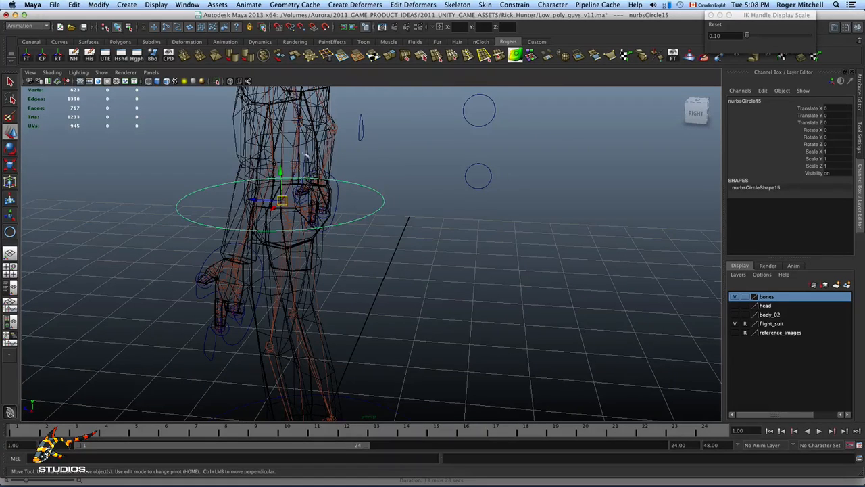
{"action": "left_click_drag", "start_coordinate": [295, 234], "coordinate": [390, 250], "text": "alt"}
{"action": "right_click_drag", "start_coordinate": [390, 251], "coordinate": [460, 259], "text": "alt"}
{"action": "left_click", "coordinate": [448, 235]}
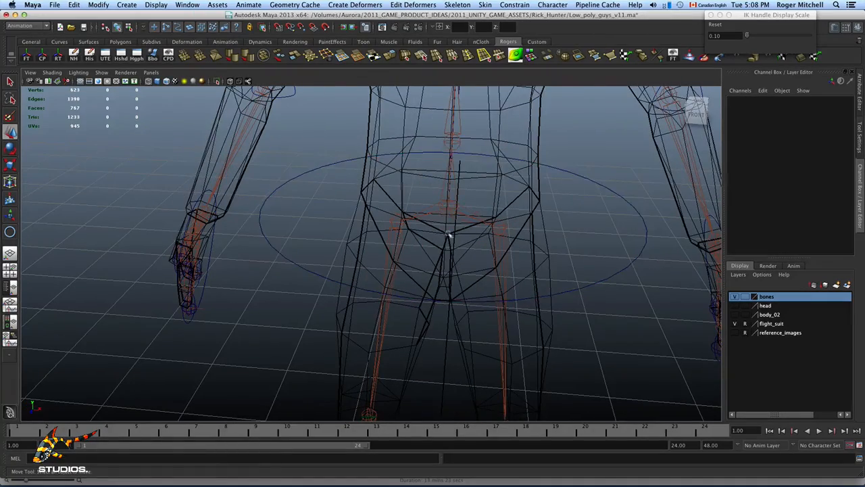
{"action": "left_click", "coordinate": [446, 215]}
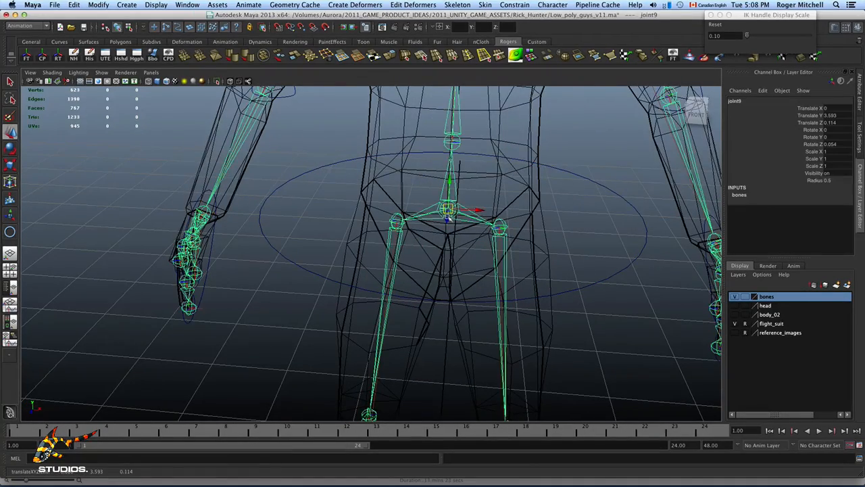
{"action": "left_click", "coordinate": [629, 265], "text": "shift"}
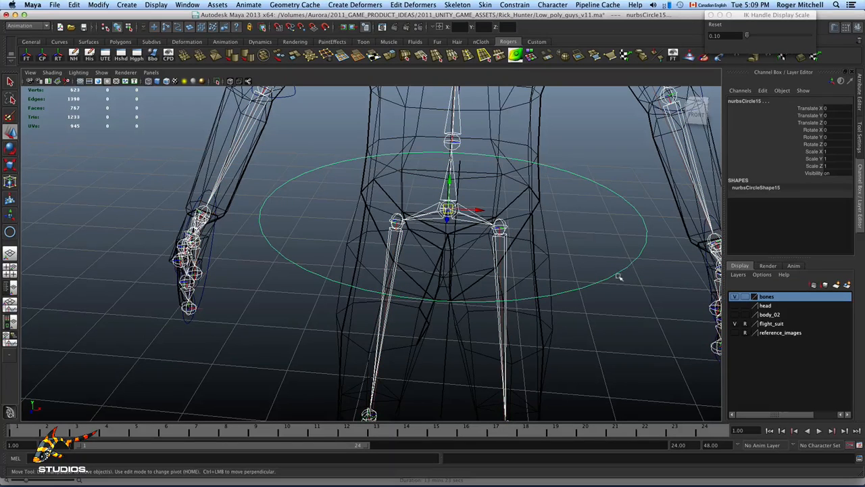
{"action": "key", "text": "p"}
{"action": "left_click", "coordinate": [630, 302]}
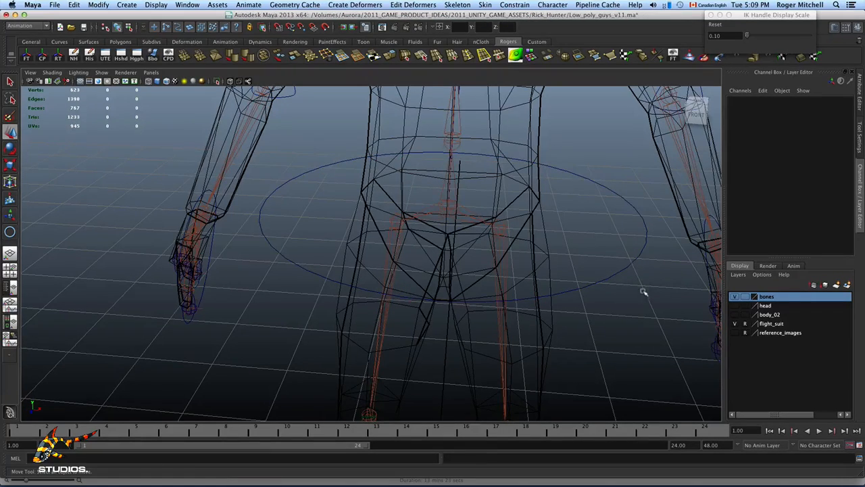
Test the pelvis circle's control of the skeleton by rotating it around Z and Y, undoing each rotation
{"action": "left_click", "coordinate": [622, 269]}
{"action": "key", "text": "e"}
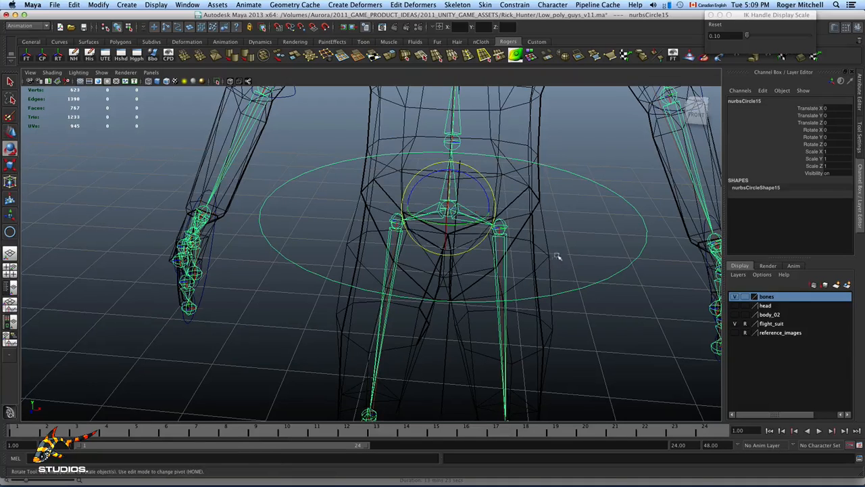
{"action": "left_click_drag", "start_coordinate": [485, 189], "coordinate": [482, 197]}
{"action": "key", "text": "z"}
{"action": "key", "text": "z"}
{"action": "key", "text": "z"}
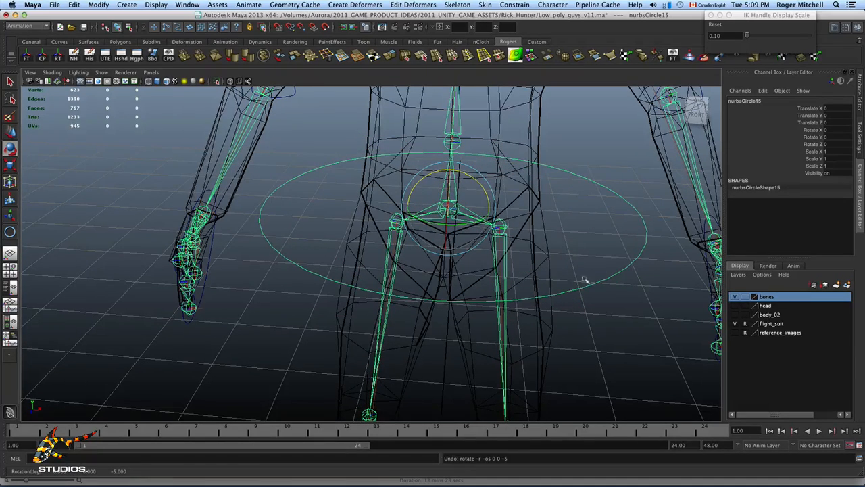
{"action": "left_click_drag", "start_coordinate": [458, 226], "coordinate": [474, 232]}
{"action": "key", "text": "z"}
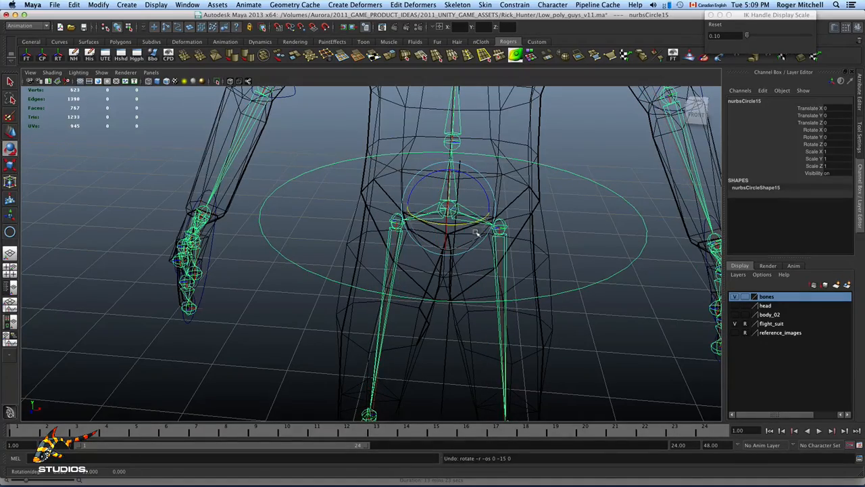
Parent the three spine control circles behind the character to the pelvis control circle
{"action": "right_click_drag", "start_coordinate": [551, 258], "coordinate": [443, 267], "text": "alt"}
{"action": "mouse_move", "coordinate": [443, 267]}
{"action": "left_mouse_down", "text": "alt"}
{"action": "mouse_move", "coordinate": [384, 272]}
{"action": "mouse_move", "coordinate": [370, 290]}
{"action": "mouse_move", "coordinate": [451, 262]}
{"action": "left_mouse_up", "text": "alt"}
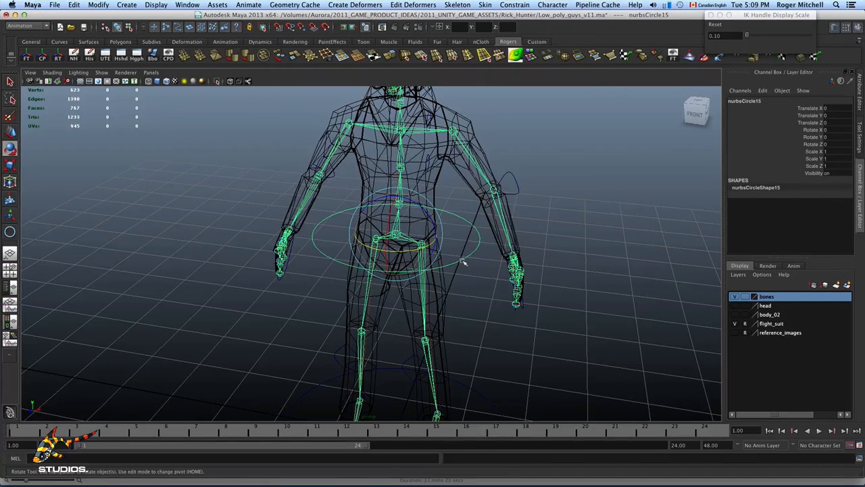
{"action": "mouse_move", "coordinate": [405, 291]}
{"action": "left_mouse_down", "text": "alt"}
{"action": "mouse_move", "coordinate": [425, 302]}
{"action": "mouse_move", "coordinate": [401, 307]}
{"action": "left_mouse_up", "text": "alt"}
{"action": "right_click_drag", "start_coordinate": [401, 307], "coordinate": [430, 328], "text": "alt"}
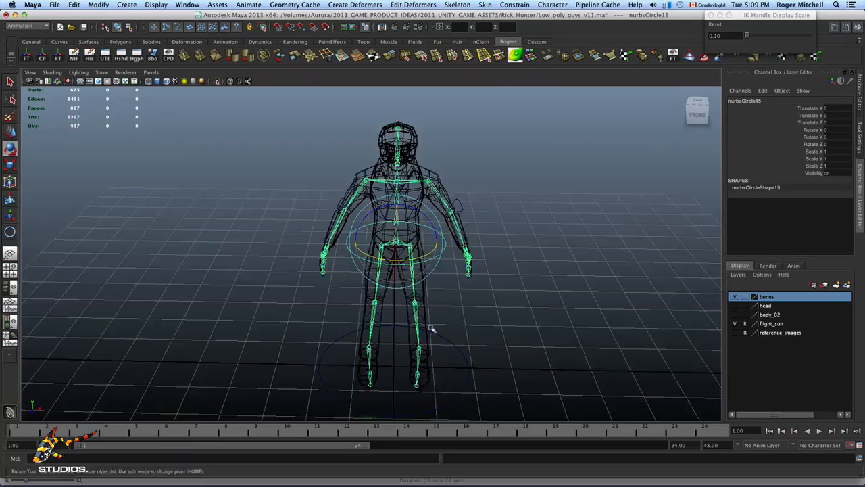
{"action": "left_click_drag", "start_coordinate": [432, 329], "coordinate": [308, 324], "text": "alt"}
{"action": "right_click_drag", "start_coordinate": [309, 324], "coordinate": [489, 330], "text": "alt"}
{"action": "middle_click_drag", "start_coordinate": [432, 289], "coordinate": [456, 362], "text": "alt"}
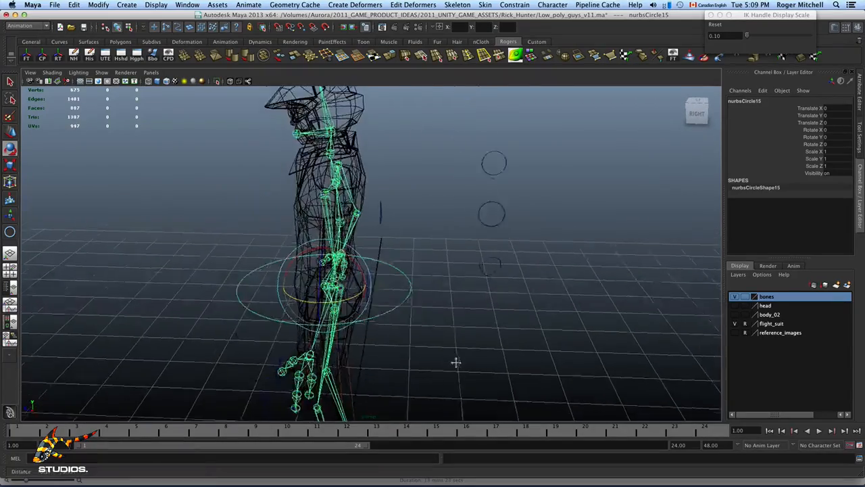
{"action": "left_click_drag", "start_coordinate": [456, 362], "coordinate": [440, 336], "text": "alt"}
{"action": "left_click", "coordinate": [429, 321]}
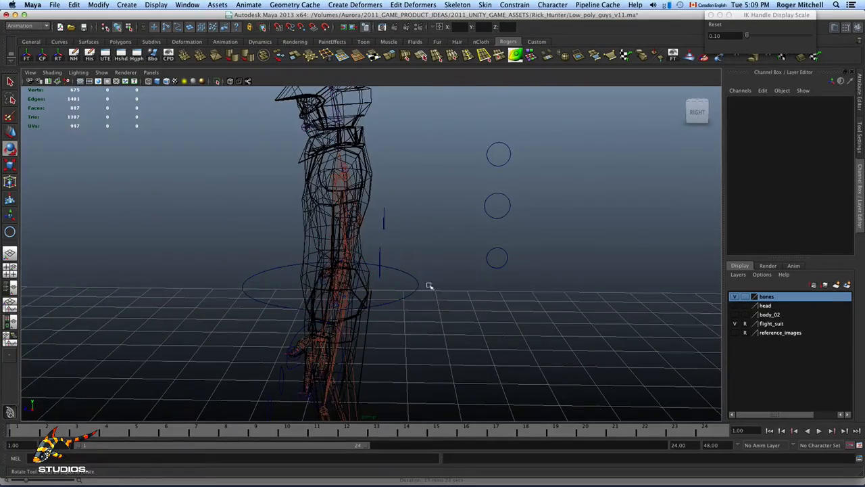
{"action": "left_click_drag", "start_coordinate": [428, 286], "coordinate": [417, 302]}
{"action": "left_click", "coordinate": [480, 288]}
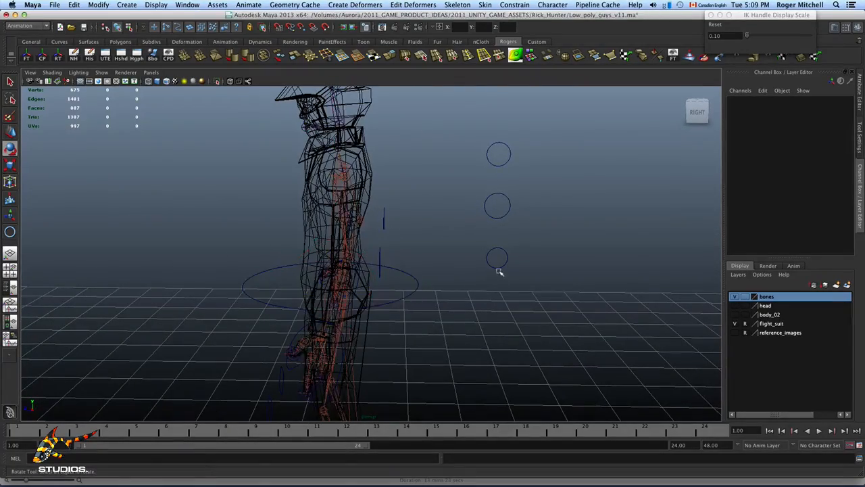
{"action": "left_click", "coordinate": [511, 201]}
{"action": "left_click_drag", "start_coordinate": [510, 202], "coordinate": [404, 296], "text": "alt"}
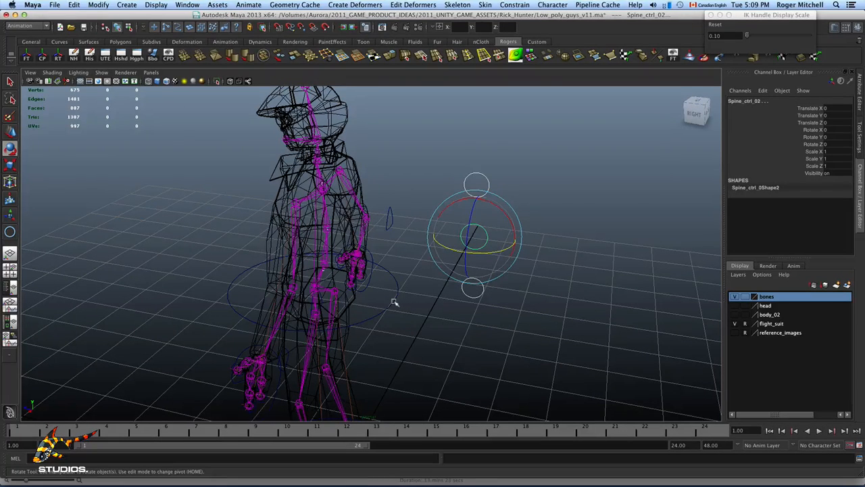
{"action": "left_click", "coordinate": [395, 302]}
{"action": "key", "text": "p"}
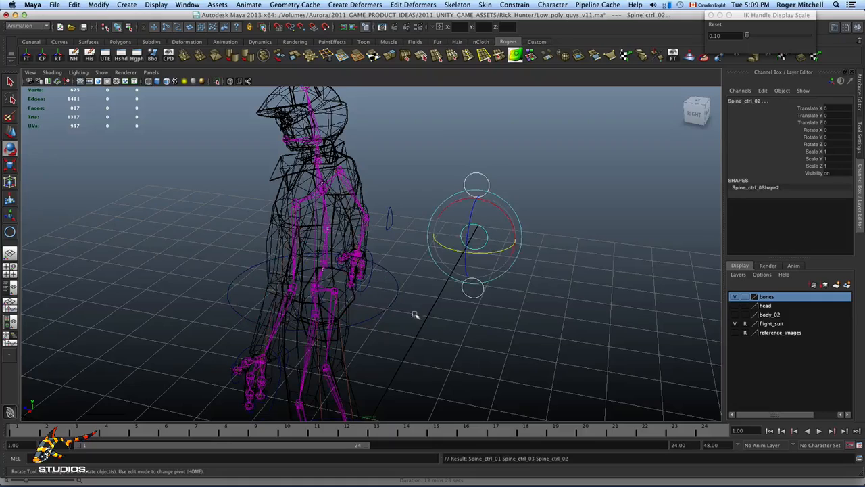
Test-rotate the pelvis circle with the spine controls attached and undo the rotation
{"action": "left_click", "coordinate": [413, 317]}
{"action": "left_click", "coordinate": [388, 304]}
{"action": "left_click_drag", "start_coordinate": [390, 305], "coordinate": [372, 314], "text": "alt"}
{"action": "key", "text": "z"}
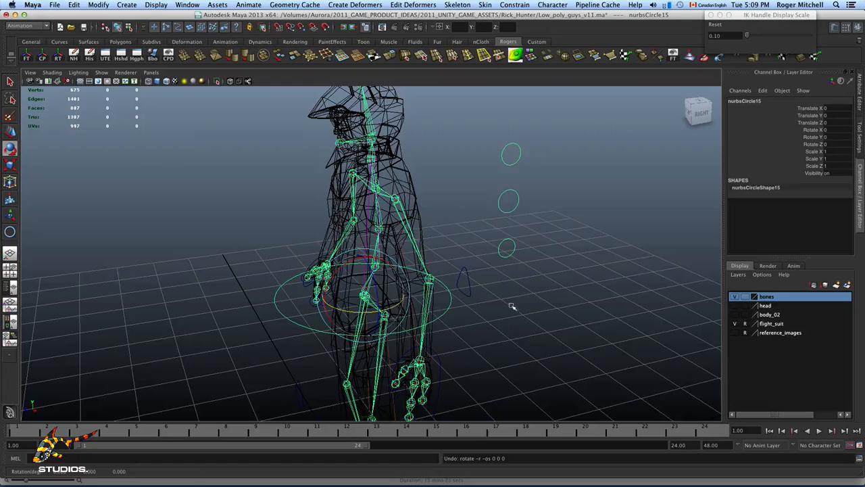
Test-move the lowest spine control along Z to -0.029, undo the move and clear the selection
{"action": "left_click", "coordinate": [512, 307]}
{"action": "left_click", "coordinate": [507, 256]}
{"action": "key", "text": "w"}
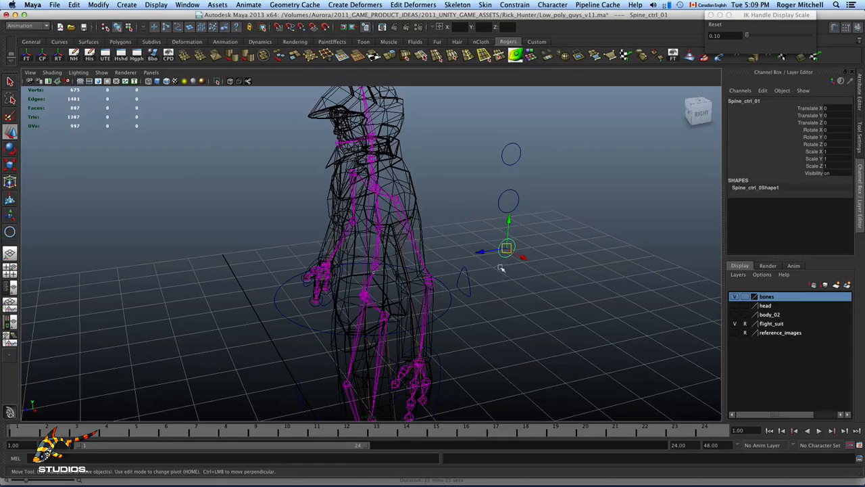
{"action": "left_click_drag", "start_coordinate": [484, 253], "coordinate": [487, 253]}
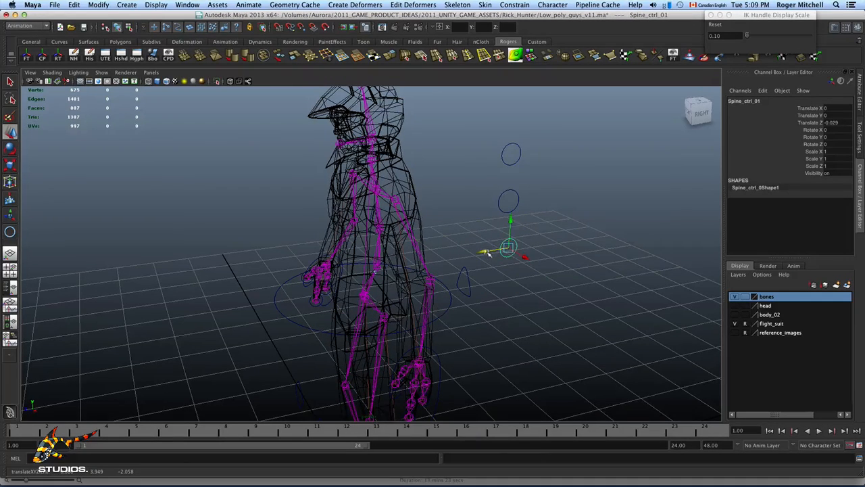
{"action": "key", "text": "z"}
{"action": "left_click", "coordinate": [506, 302]}
Draw a new NURBS circle on the grid and snap it to the chest spine joint at Translate Y 4.464 and Z -0.106
{"action": "left_click_drag", "start_coordinate": [506, 302], "coordinate": [471, 348], "text": "alt"}
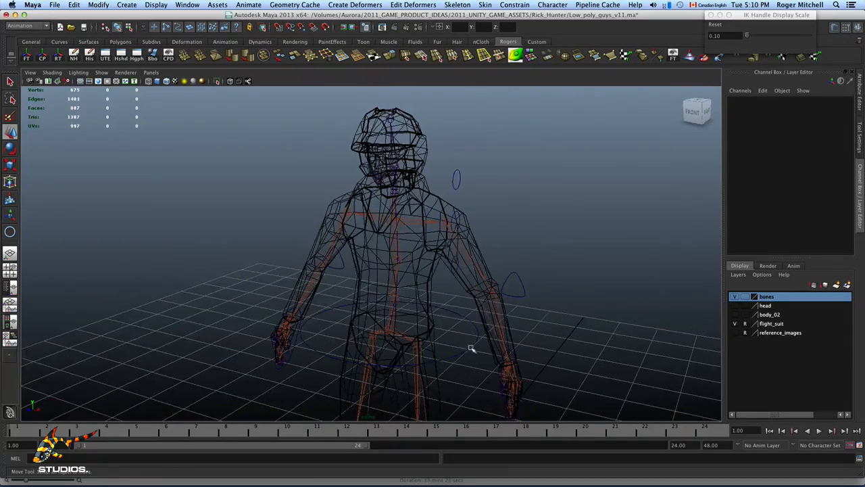
{"action": "right_click_drag", "start_coordinate": [476, 361], "coordinate": [410, 356], "text": "alt"}
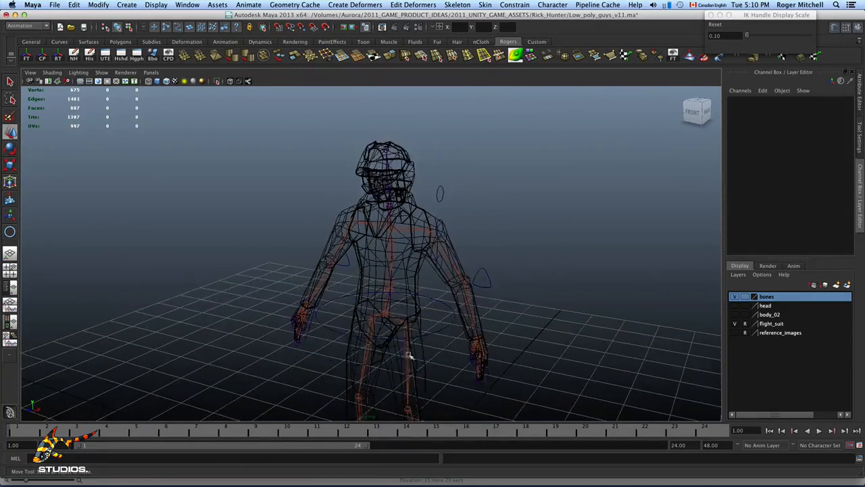
{"action": "left_click_drag", "start_coordinate": [410, 356], "coordinate": [442, 351], "text": "alt"}
{"action": "right_click_drag", "start_coordinate": [369, 341], "coordinate": [215, 338], "text": "alt"}
{"action": "left_click_drag", "start_coordinate": [215, 338], "coordinate": [254, 343], "text": "alt"}
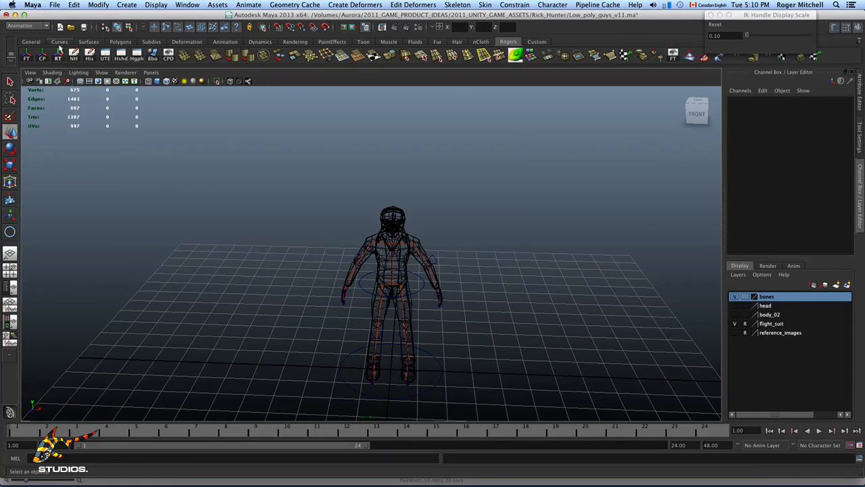
{"action": "left_click", "coordinate": [59, 41]}
{"action": "left_click", "coordinate": [26, 55]}
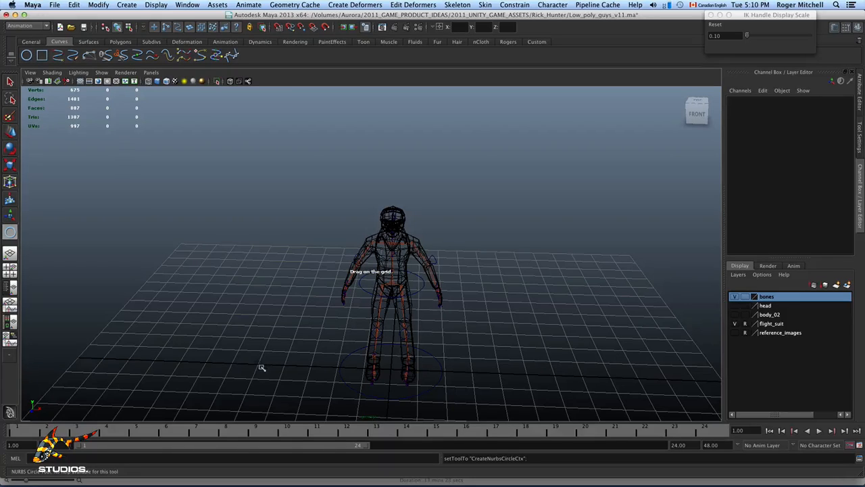
{"action": "left_click_drag", "start_coordinate": [259, 365], "coordinate": [393, 259]}
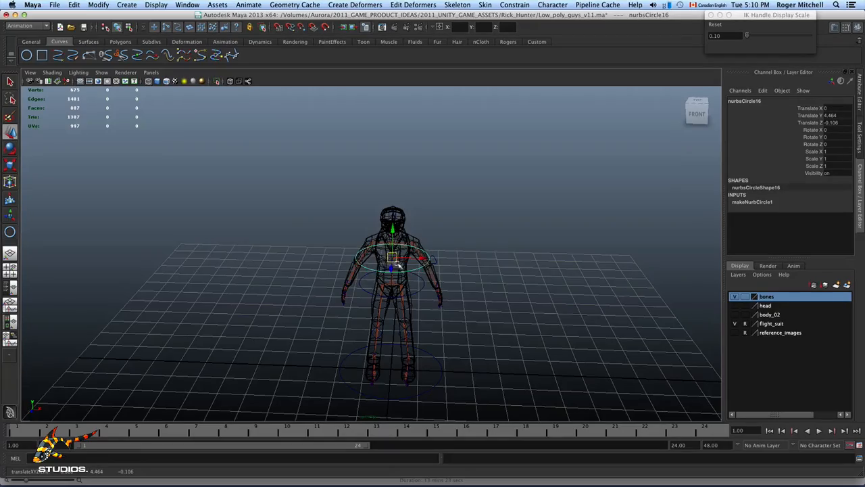
Scale the chest circle uniformly to about 0.569
{"action": "key", "text": "f"}
{"action": "left_click_drag", "start_coordinate": [443, 288], "coordinate": [359, 281], "text": "alt"}
{"action": "right_click_drag", "start_coordinate": [359, 280], "coordinate": [475, 315], "text": "alt"}
{"action": "left_click_drag", "start_coordinate": [476, 315], "coordinate": [527, 334], "text": "alt"}
{"action": "right_click_drag", "start_coordinate": [527, 334], "coordinate": [330, 300], "text": "alt"}
{"action": "key", "text": "r"}
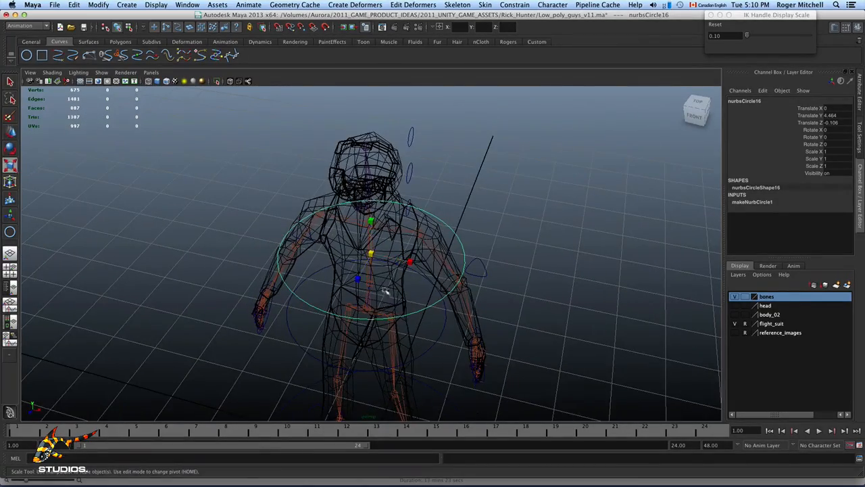
{"action": "mouse_move", "coordinate": [373, 255]}
{"action": "left_mouse_down"}
{"action": "mouse_move", "coordinate": [310, 240]}
{"action": "mouse_move", "coordinate": [369, 251]}
{"action": "left_mouse_up"}
Freeze the transformations of the chest circle and delete its non-deformer history
{"action": "right_click_drag", "start_coordinate": [381, 266], "coordinate": [442, 273], "text": "alt"}
{"action": "left_click_drag", "start_coordinate": [442, 273], "coordinate": [436, 297], "text": "alt"}
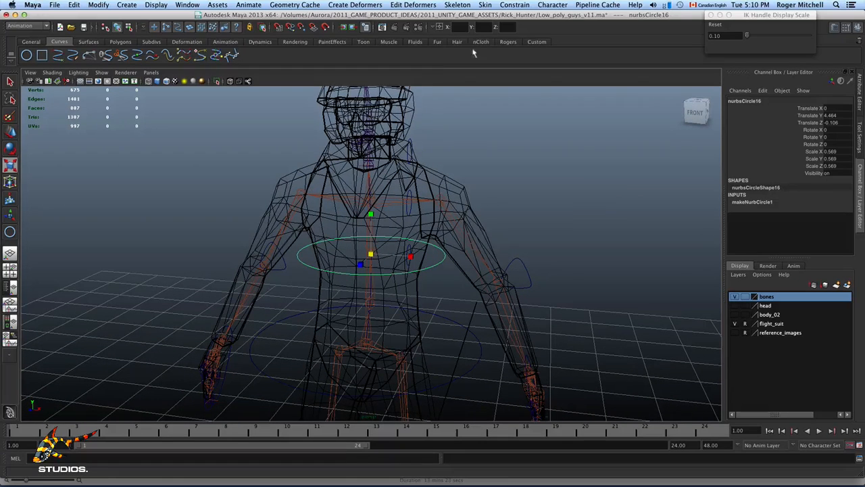
{"action": "left_click", "coordinate": [508, 42]}
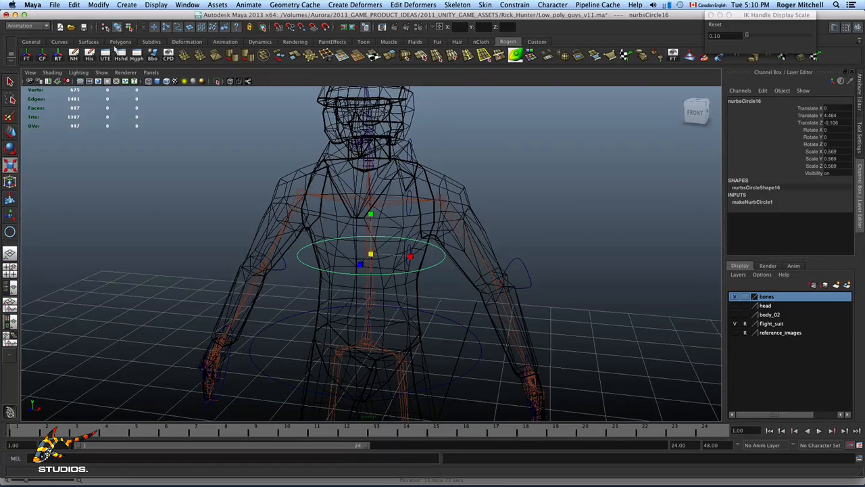
{"action": "left_click", "coordinate": [27, 58]}
{"action": "left_click", "coordinate": [73, 58]}
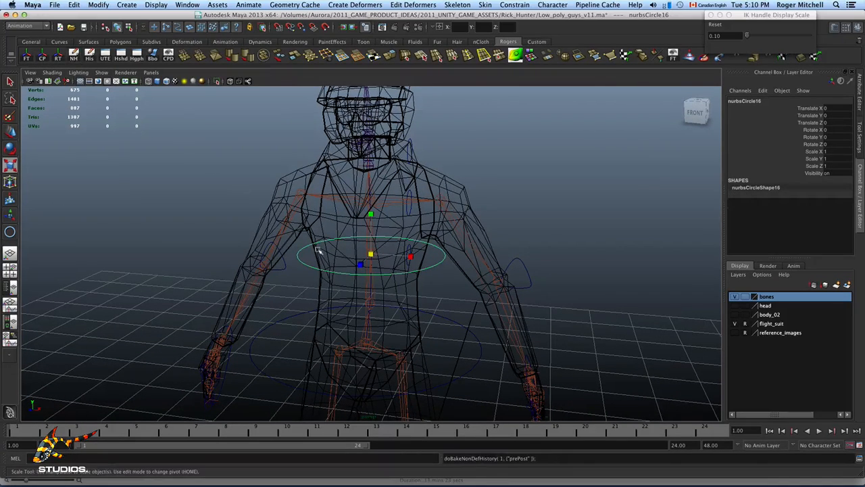
Try parenting the chest spine joint to the chest circle, undo the parenting and clear the selection
{"action": "key", "text": "w"}
{"action": "scroll", "coordinate": [498, 313], "scroll_direction": "up", "scroll_amount": 5}
{"action": "left_click", "coordinate": [547, 230]}
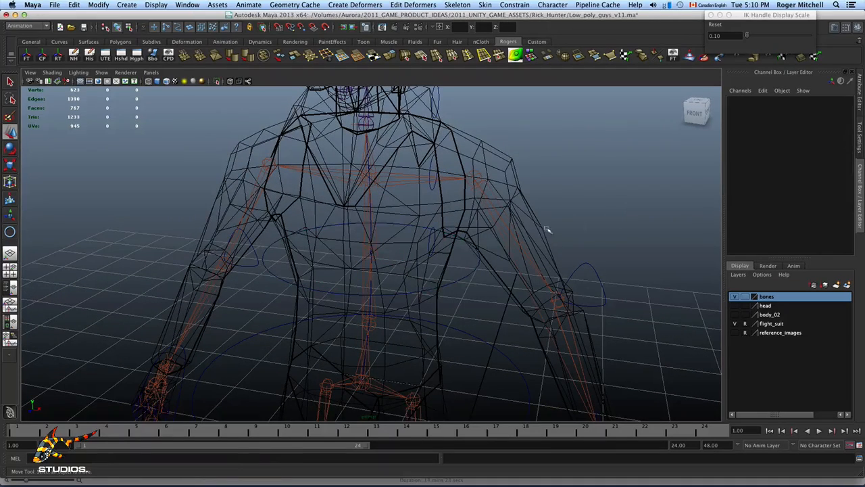
{"action": "left_click", "coordinate": [379, 254]}
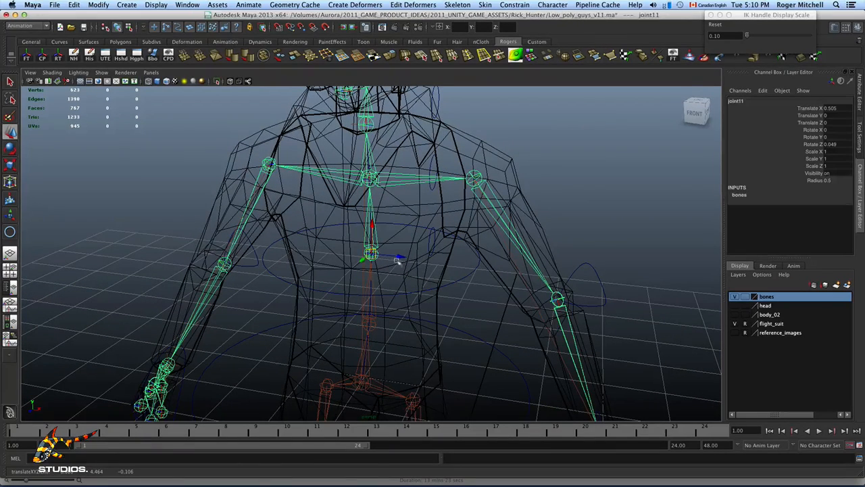
{"action": "left_click", "coordinate": [465, 277]}
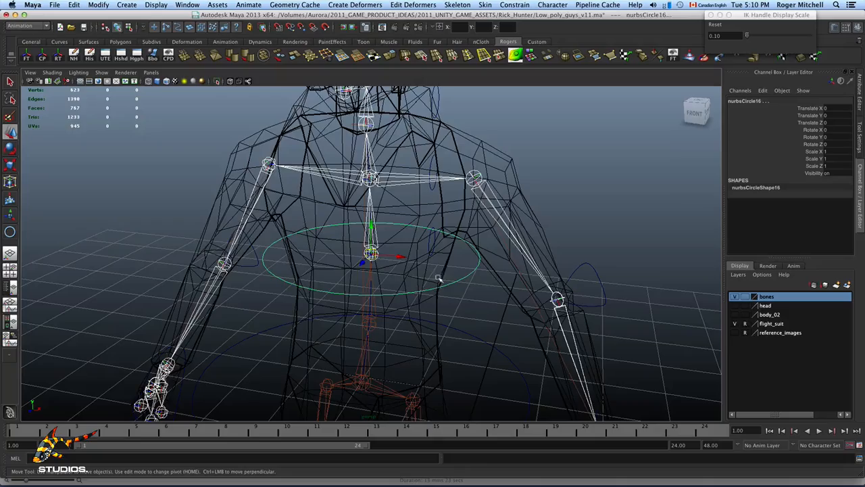
{"action": "key", "text": "p"}
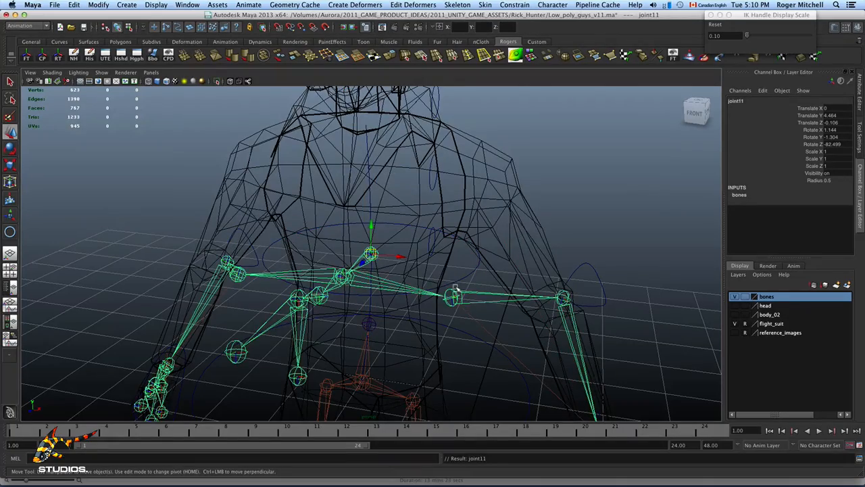
{"action": "key", "text": "z"}
{"action": "left_click_drag", "start_coordinate": [426, 285], "coordinate": [506, 259], "text": "alt"}
{"action": "left_click", "coordinate": [580, 215]}
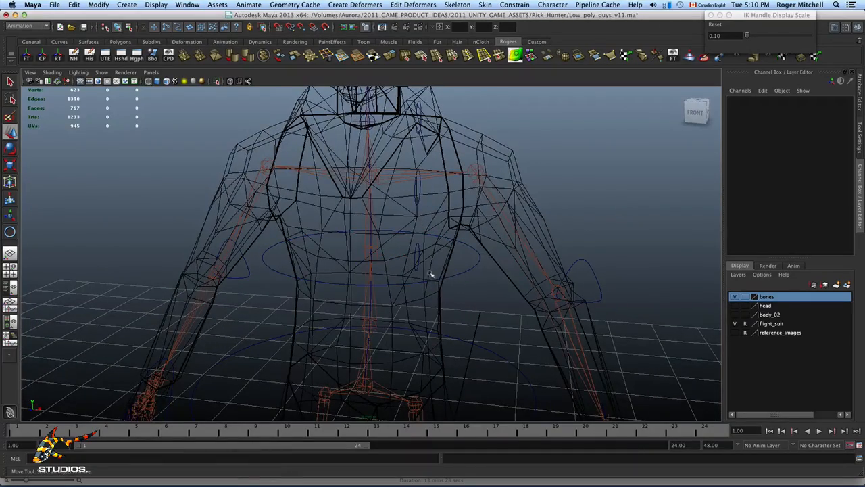
Select the chest spine joint and save the scene as a new version named Low_poly_guys_v12.ma
{"action": "left_click_drag", "start_coordinate": [430, 274], "coordinate": [383, 287], "text": "alt"}
{"action": "left_click_drag", "start_coordinate": [382, 325], "coordinate": [376, 268], "text": "alt"}
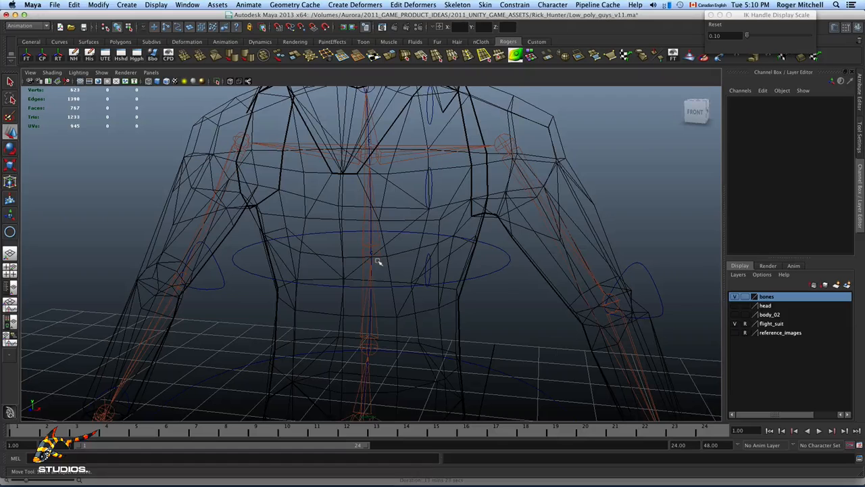
{"action": "left_click", "coordinate": [377, 262]}
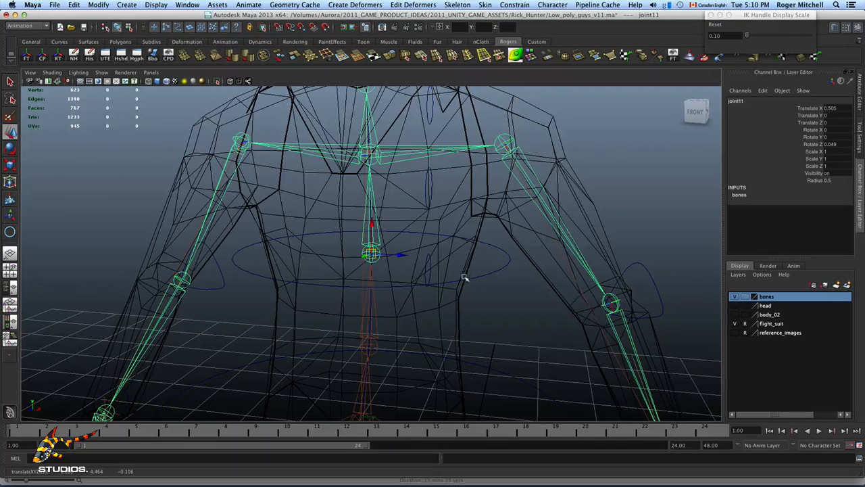
{"action": "left_click", "coordinate": [54, 4]}
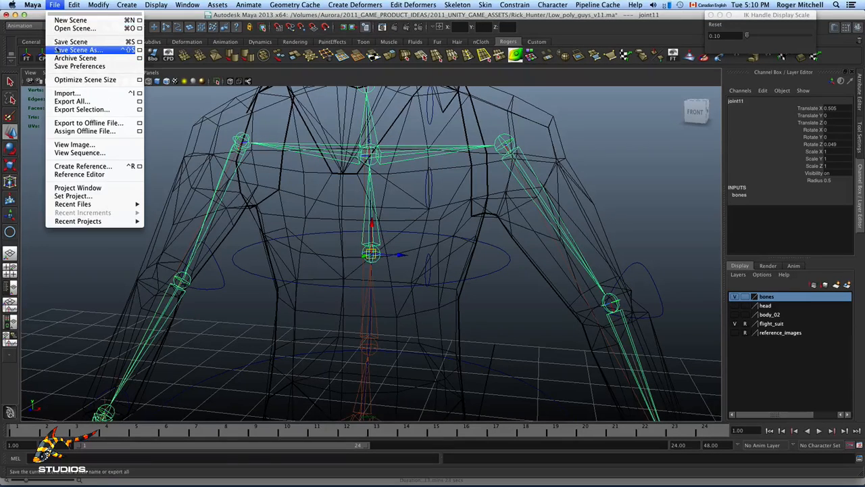
{"action": "left_click", "coordinate": [76, 50]}
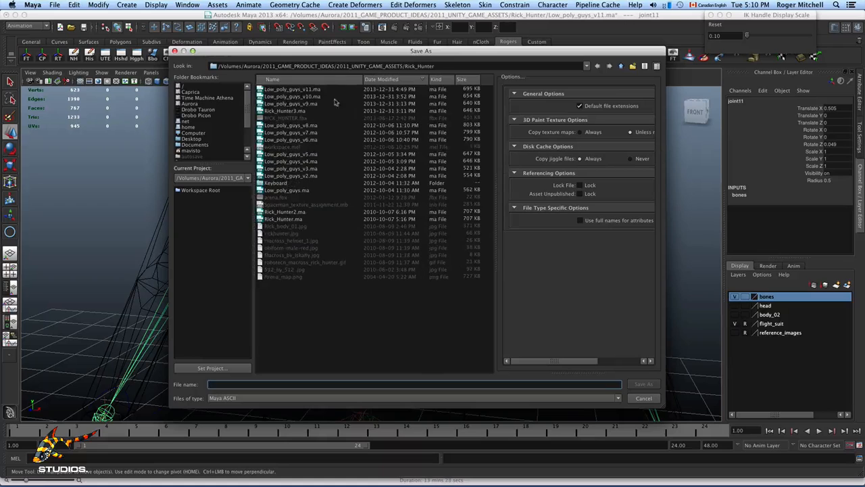
{"action": "left_click", "coordinate": [308, 89]}
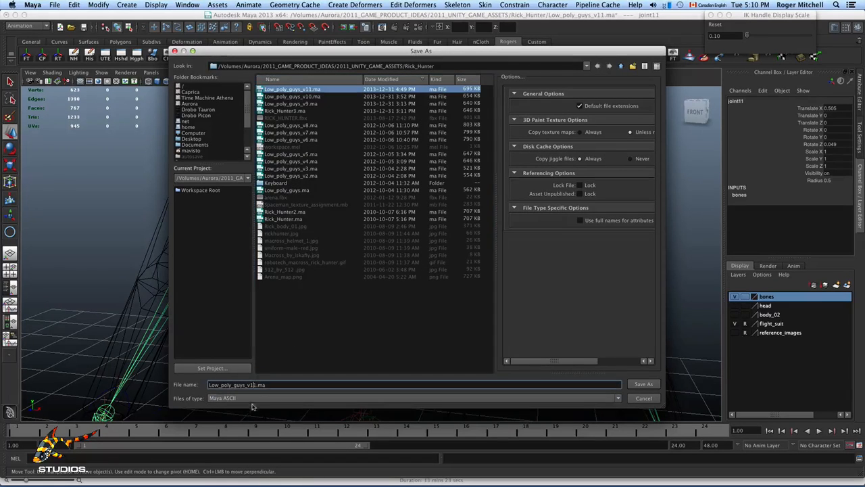
{"action": "key", "text": "BackSpace"}
{"action": "type", "text": "2"}
{"action": "key", "text": "Return"}
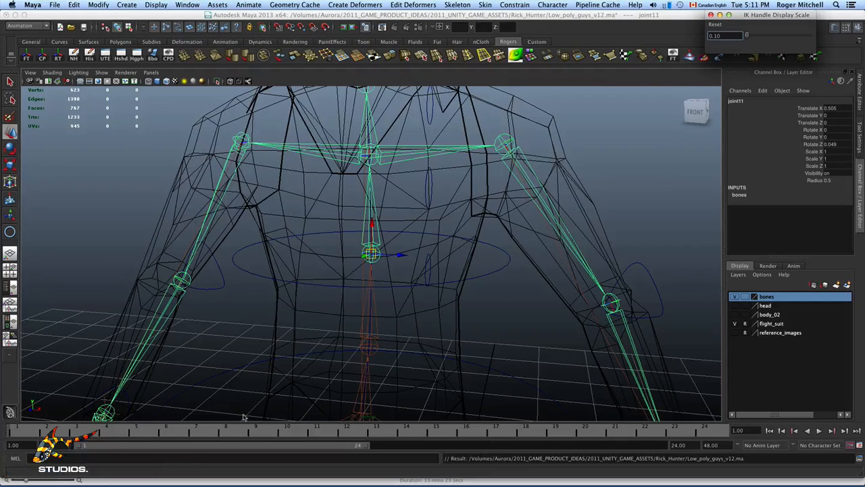
Parent-constrain the chest circle to the cluster2Handle at the chest spine joint, with Maintain offset on and all translate and rotate axes
{"action": "left_click_drag", "start_coordinate": [522, 271], "coordinate": [481, 341], "text": "alt"}
{"action": "left_click", "coordinate": [511, 342]}
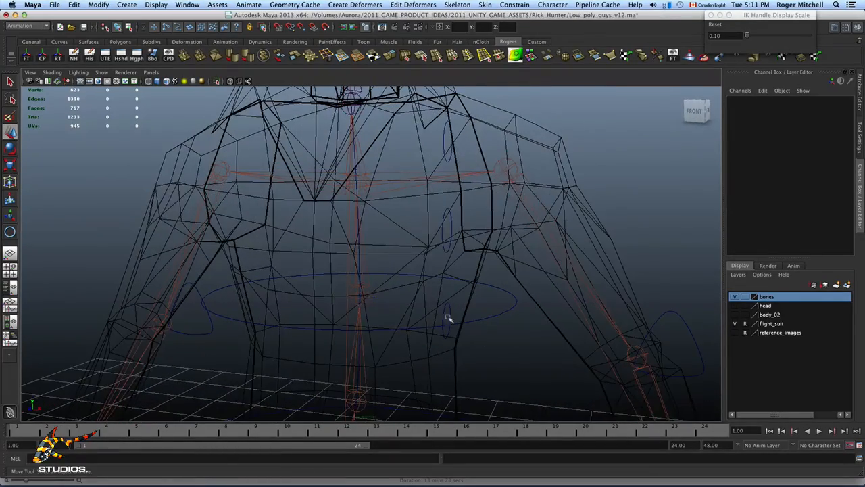
{"action": "left_click", "coordinate": [371, 299]}
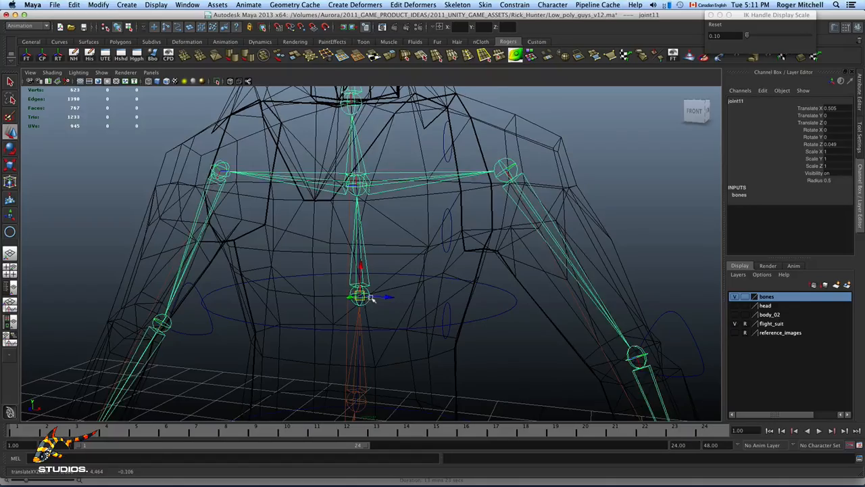
{"action": "left_click_drag", "start_coordinate": [371, 299], "coordinate": [381, 315], "text": "alt"}
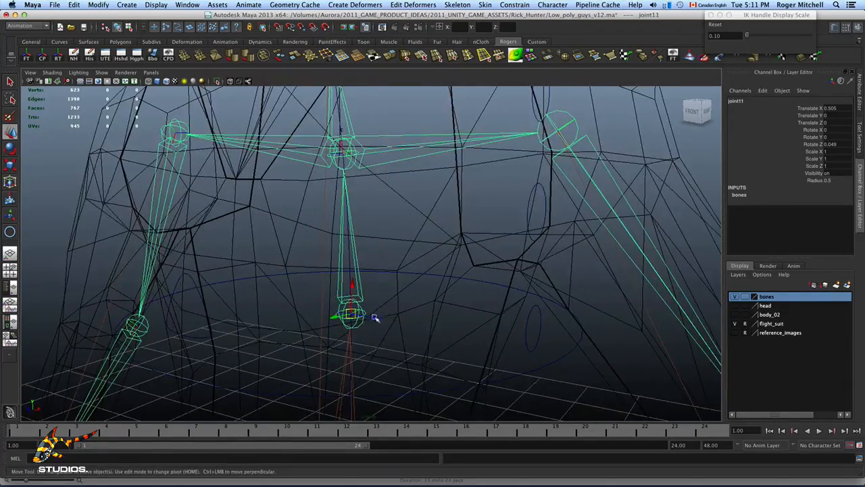
{"action": "right_click_drag", "start_coordinate": [377, 317], "coordinate": [458, 324], "text": "alt"}
{"action": "middle_click_drag", "start_coordinate": [433, 324], "coordinate": [432, 274], "text": "alt"}
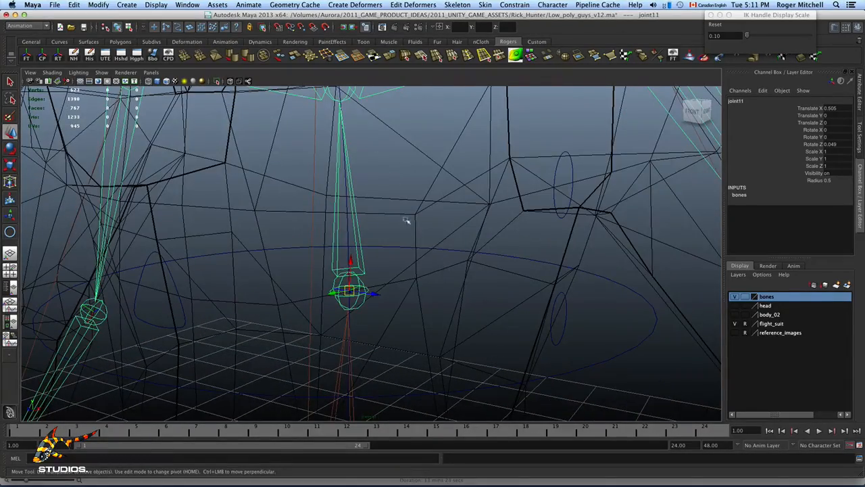
{"action": "left_click", "coordinate": [599, 370]}
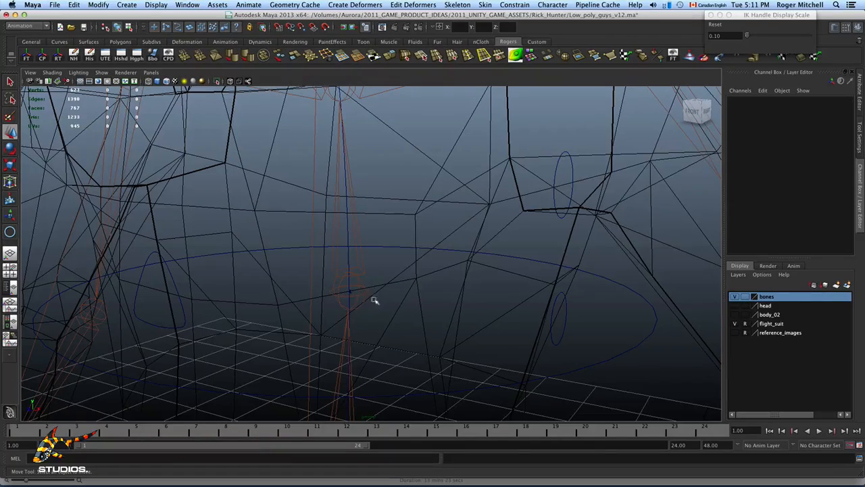
{"action": "left_click", "coordinate": [350, 293]}
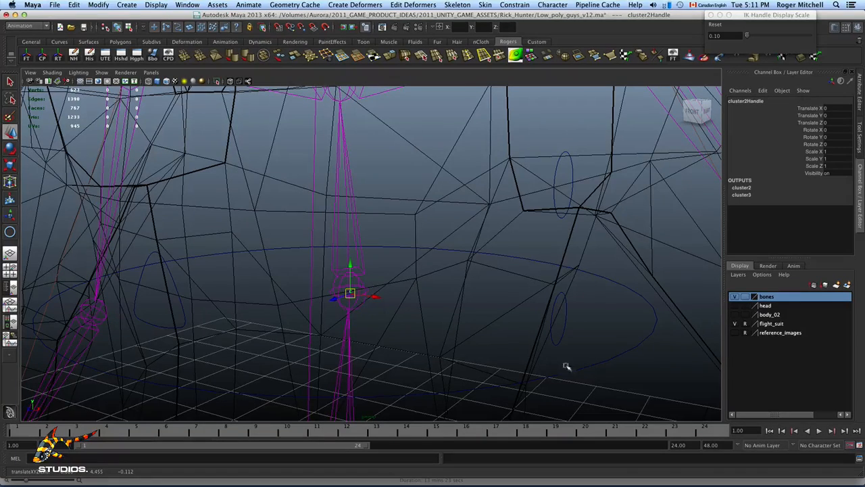
{"action": "right_click_drag", "start_coordinate": [614, 370], "coordinate": [489, 353], "text": "alt"}
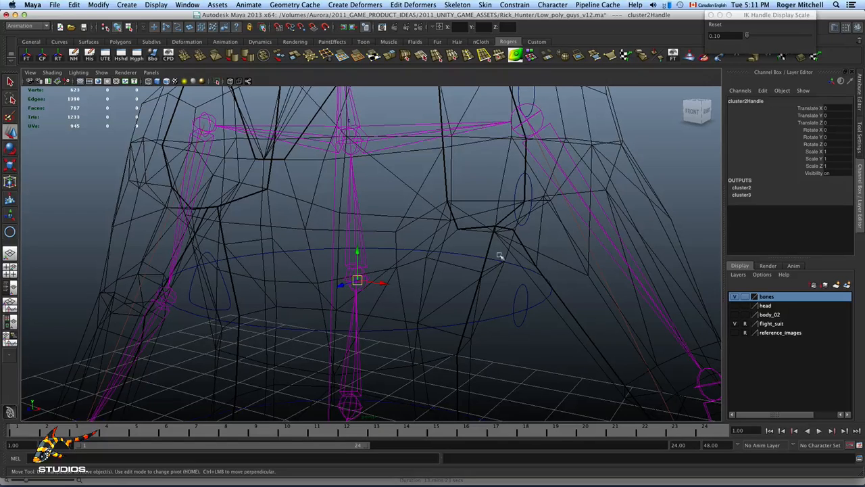
{"action": "left_click", "coordinate": [504, 315]}
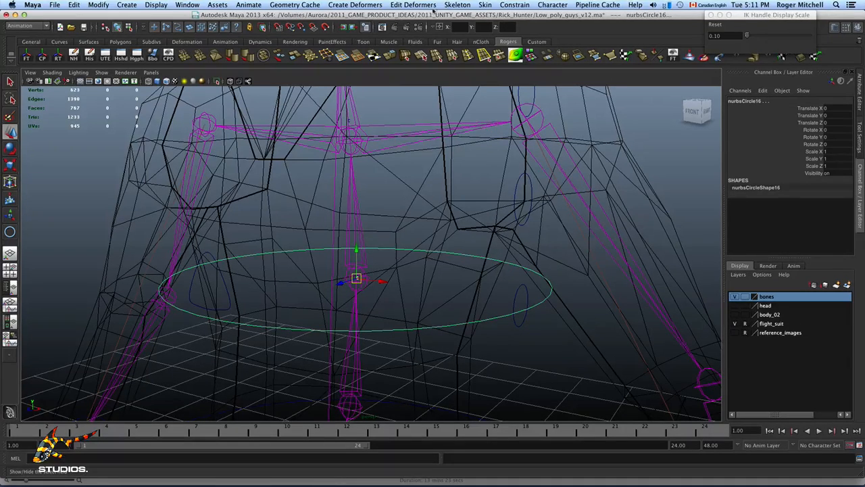
{"action": "left_click", "coordinate": [514, 6]}
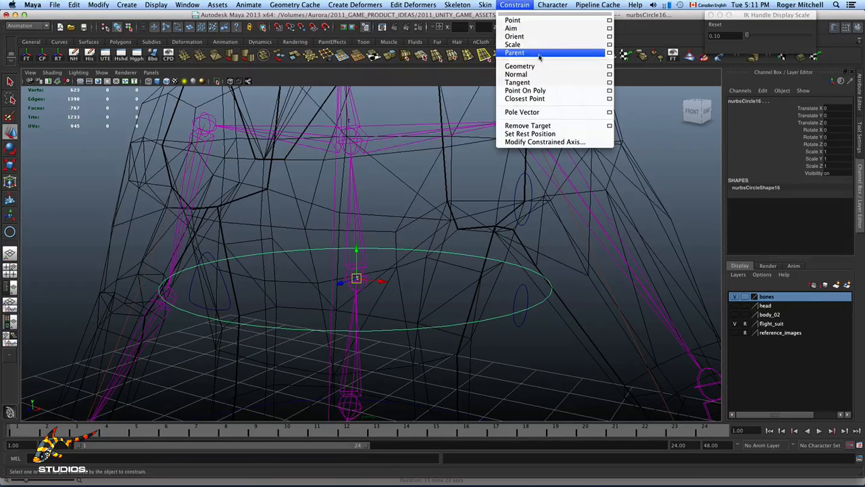
{"action": "left_click", "coordinate": [609, 53]}
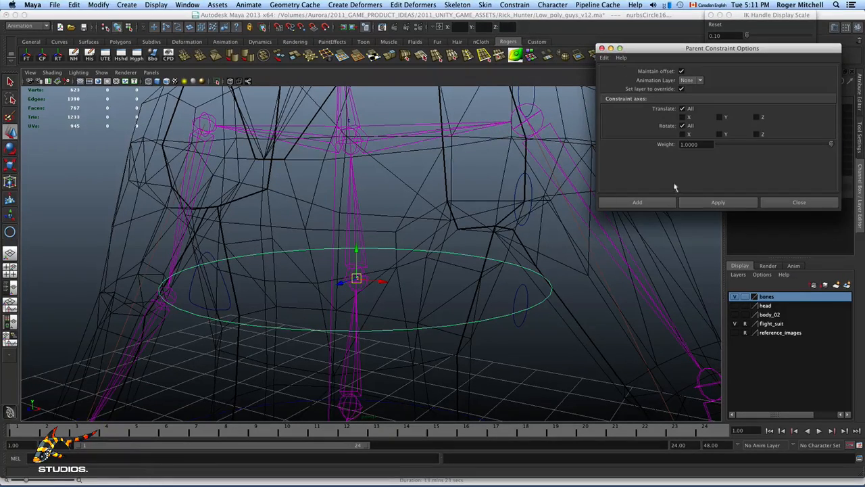
{"action": "left_click", "coordinate": [714, 203]}
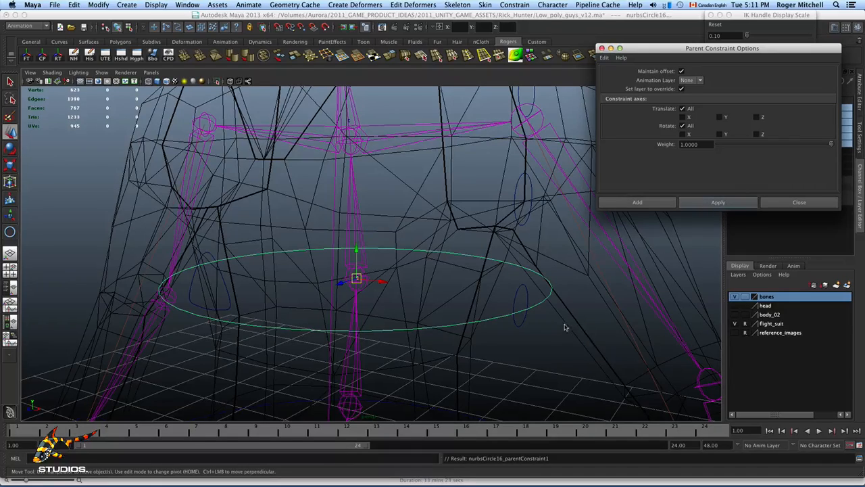
Test the constrained chest circle by rotating it and moving it sideways, undoing the test transformations
{"action": "left_click_drag", "start_coordinate": [565, 327], "coordinate": [497, 331], "text": "alt"}
{"action": "left_click", "coordinate": [497, 331]}
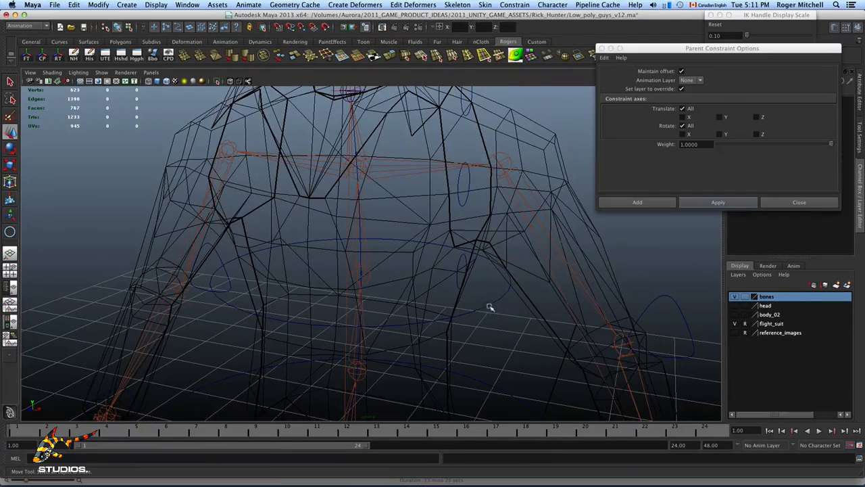
{"action": "left_click", "coordinate": [490, 307]}
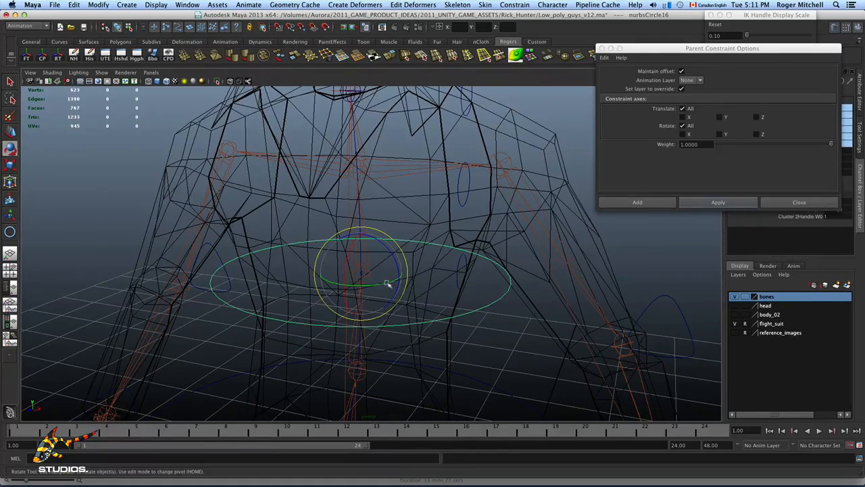
{"action": "left_click_drag", "start_coordinate": [388, 284], "coordinate": [406, 278]}
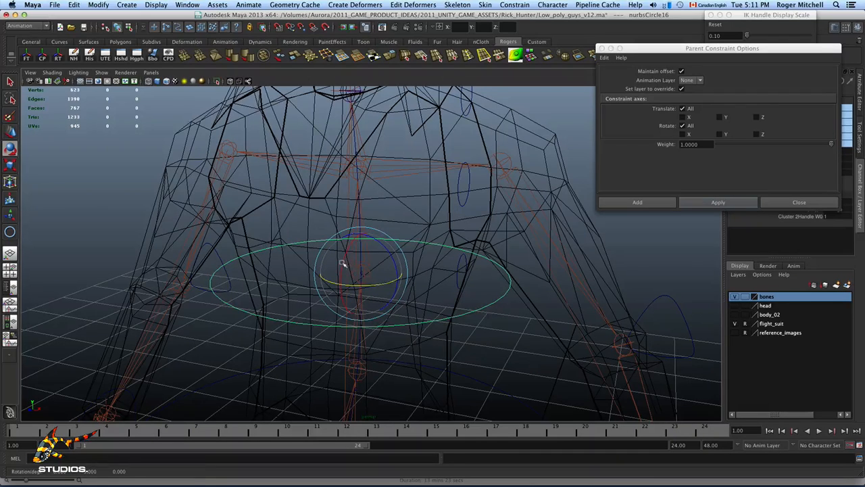
{"action": "left_click_drag", "start_coordinate": [342, 264], "coordinate": [343, 267]}
{"action": "key", "text": "z"}
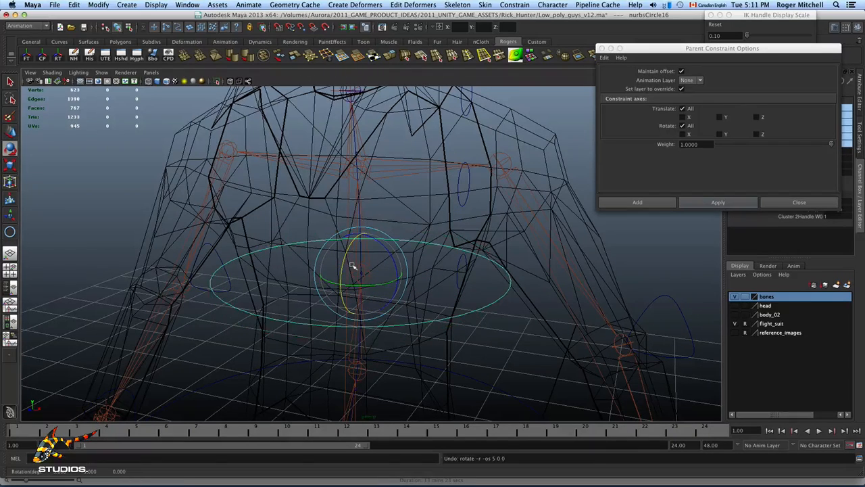
{"action": "key", "text": "w"}
{"action": "left_click_drag", "start_coordinate": [388, 278], "coordinate": [408, 281]}
{"action": "key", "text": "z"}
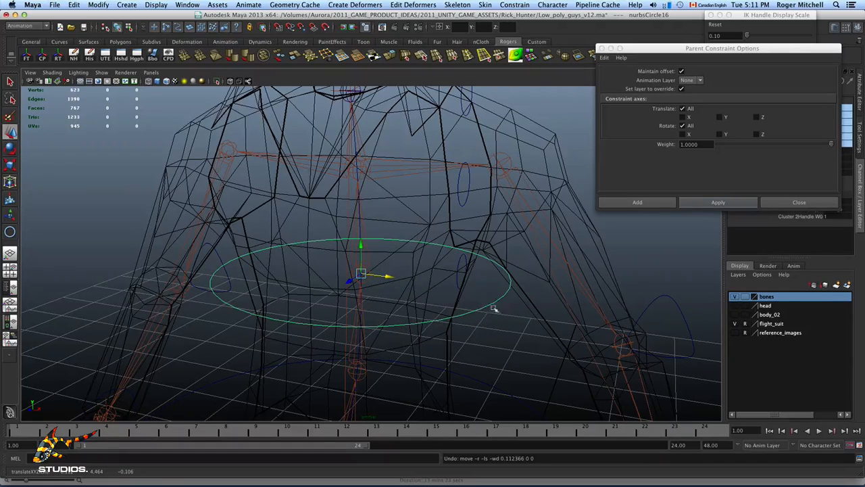
Parent-constrain cluster2Handle at the chest spine joint to the chest circle, with Maintain offset on and all axes included
{"action": "left_click", "coordinate": [512, 329]}
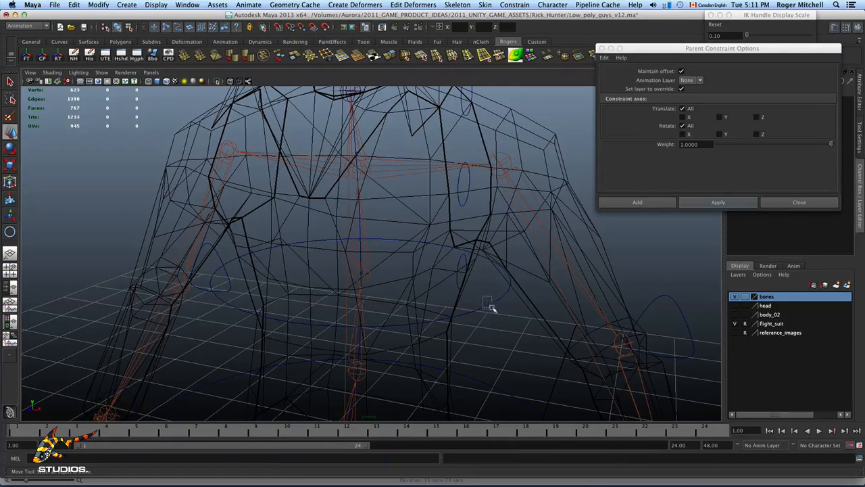
{"action": "left_click_drag", "start_coordinate": [492, 309], "coordinate": [494, 310]}
{"action": "right_click_drag", "start_coordinate": [435, 315], "coordinate": [655, 330], "text": "alt"}
{"action": "right_click_drag", "start_coordinate": [473, 332], "coordinate": [598, 332], "text": "alt"}
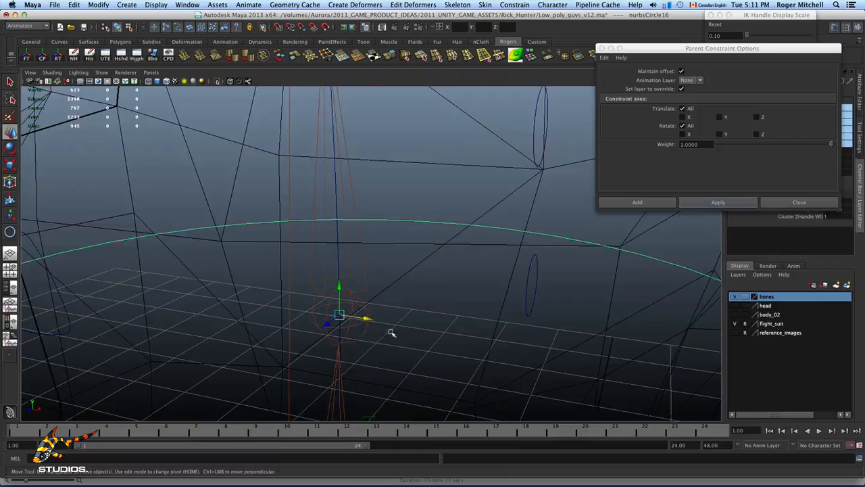
{"action": "left_click_drag", "start_coordinate": [390, 333], "coordinate": [347, 286], "text": "alt"}
{"action": "right_click_drag", "start_coordinate": [348, 286], "coordinate": [507, 277], "text": "alt"}
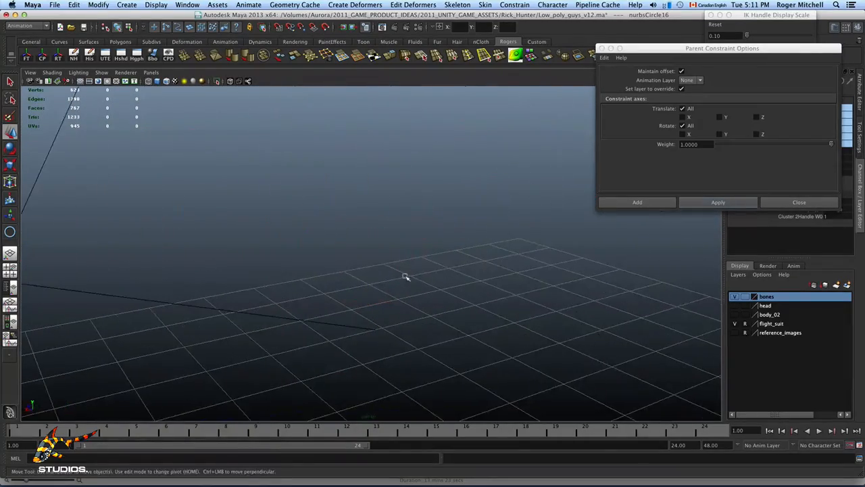
{"action": "right_click_drag", "start_coordinate": [406, 277], "coordinate": [275, 274], "text": "alt"}
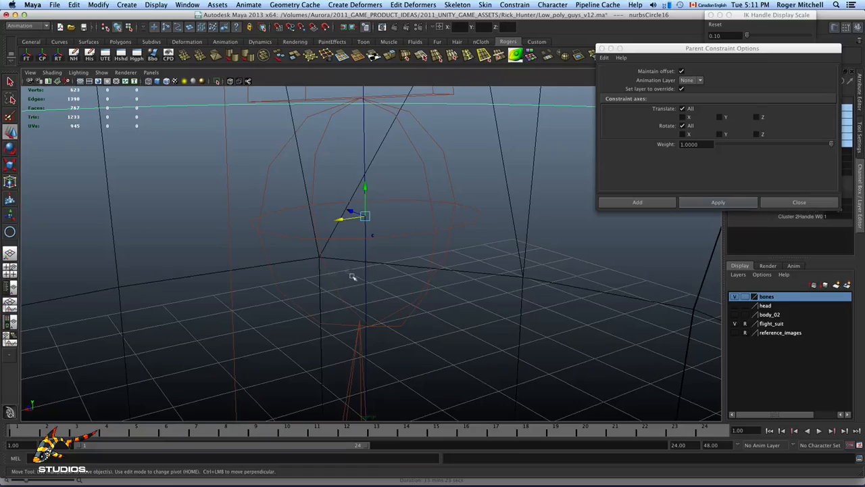
{"action": "left_click", "coordinate": [373, 235]}
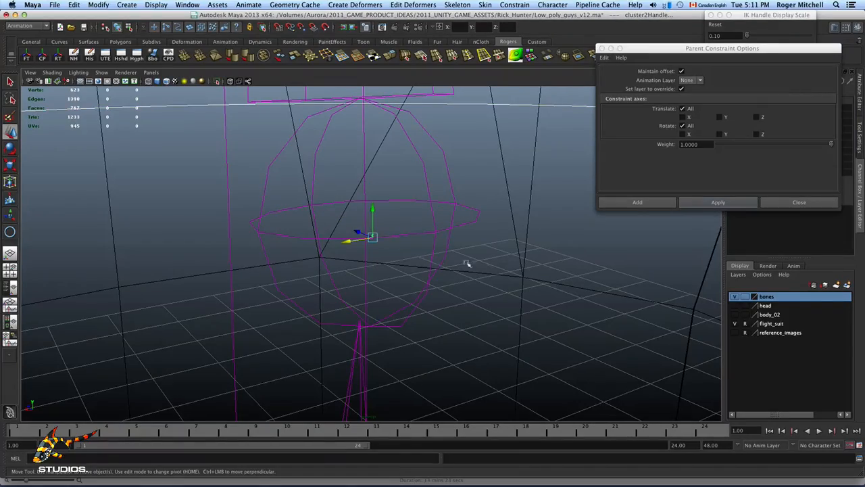
{"action": "left_click_drag", "start_coordinate": [509, 271], "coordinate": [695, 256], "text": "alt"}
{"action": "left_click", "coordinate": [716, 203]}
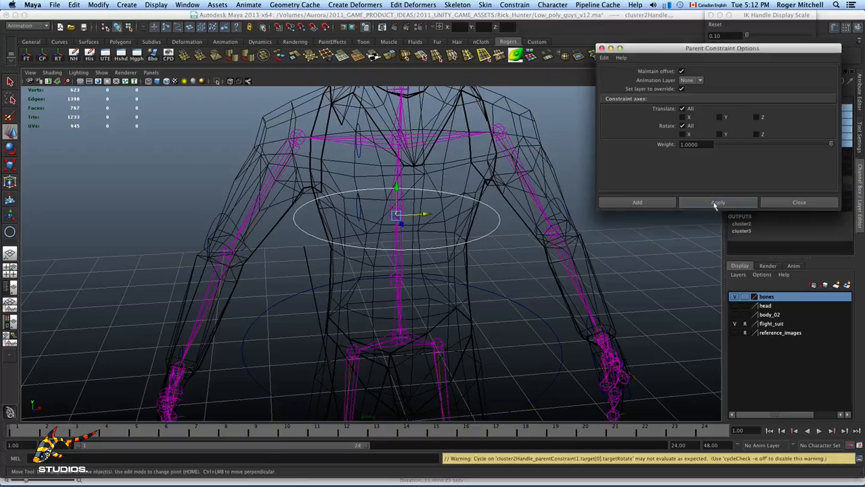
Test the new constraint by moving and rotating the chest circle, and close the Parent Constraint options
{"action": "left_click_drag", "start_coordinate": [568, 274], "coordinate": [530, 283], "text": "alt"}
{"action": "left_click", "coordinate": [519, 265]}
{"action": "left_click", "coordinate": [509, 241]}
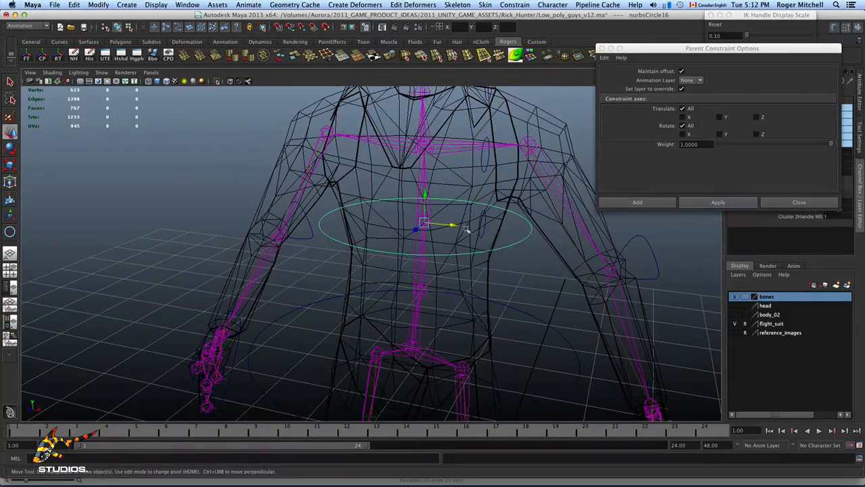
{"action": "mouse_move", "coordinate": [452, 225]}
{"action": "left_mouse_down"}
{"action": "mouse_move", "coordinate": [475, 234]}
{"action": "mouse_move", "coordinate": [448, 211]}
{"action": "left_mouse_up"}
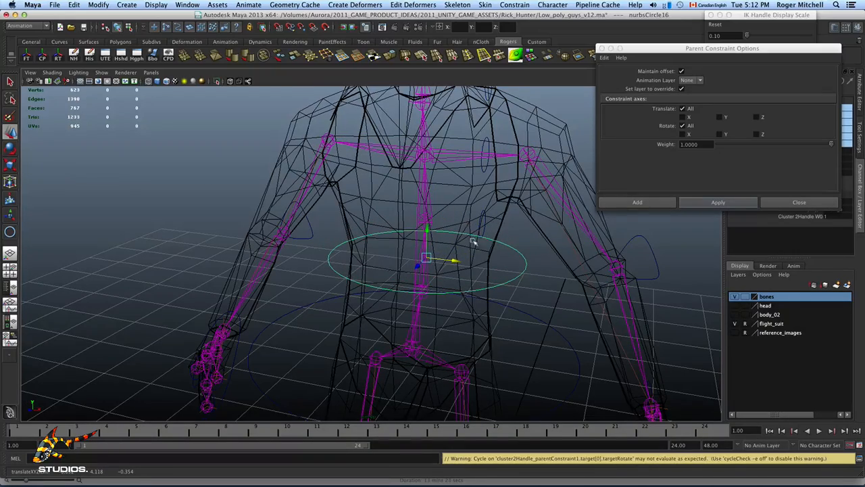
{"action": "left_click_drag", "start_coordinate": [517, 295], "coordinate": [477, 238], "text": "alt"}
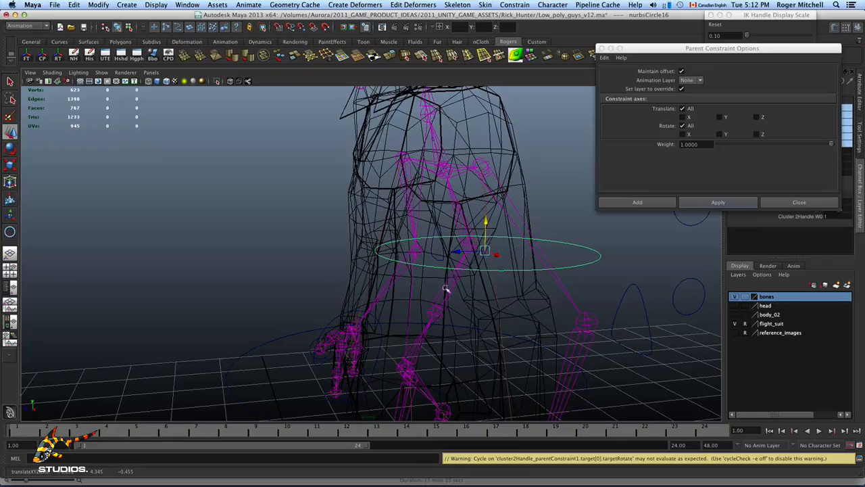
{"action": "left_click_drag", "start_coordinate": [446, 289], "coordinate": [521, 309], "text": "alt"}
{"action": "key", "text": "e"}
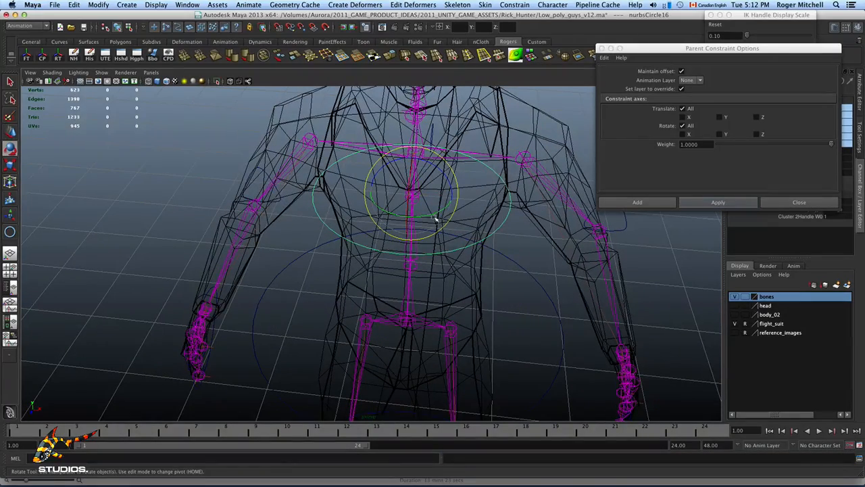
{"action": "mouse_move", "coordinate": [436, 220]}
{"action": "left_mouse_down"}
{"action": "mouse_move", "coordinate": [433, 196]}
{"action": "mouse_move", "coordinate": [446, 199]}
{"action": "mouse_move", "coordinate": [422, 208]}
{"action": "mouse_move", "coordinate": [434, 218]}
{"action": "left_mouse_up"}
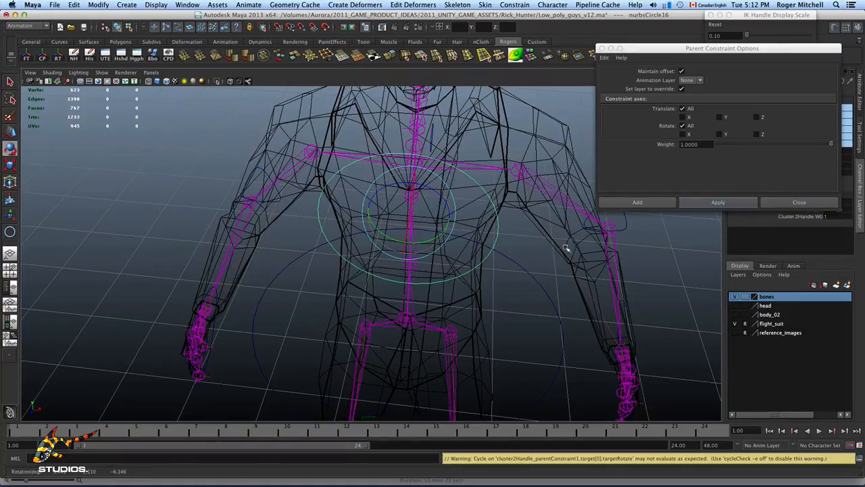
{"action": "left_click", "coordinate": [770, 204]}
Test the middle spine control, Spine_ctrl_02, by moving it backward to about Translate Z -0.549
{"action": "mouse_move", "coordinate": [609, 227]}
{"action": "left_mouse_down", "text": "alt"}
{"action": "mouse_move", "coordinate": [477, 243]}
{"action": "mouse_move", "coordinate": [513, 282]}
{"action": "mouse_move", "coordinate": [456, 270]}
{"action": "mouse_move", "coordinate": [601, 240]}
{"action": "left_mouse_up", "text": "alt"}
{"action": "left_click", "coordinate": [601, 245]}
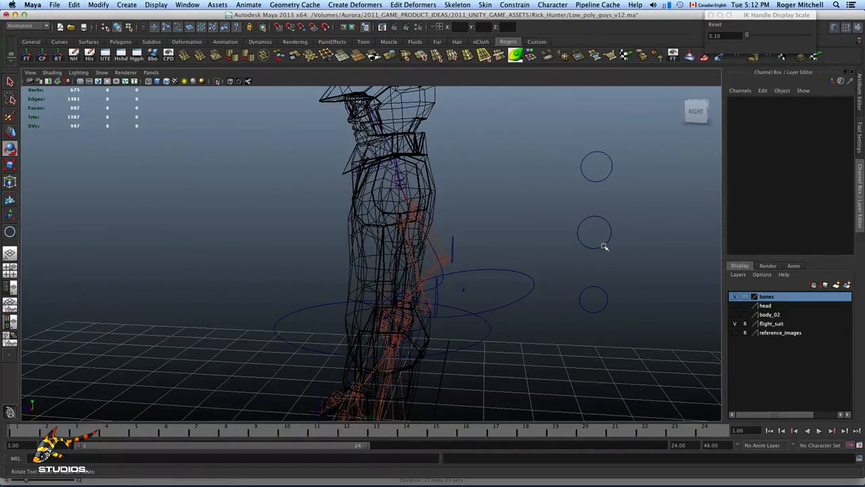
{"action": "left_click", "coordinate": [605, 247]}
{"action": "key", "text": "w"}
{"action": "left_click_drag", "start_coordinate": [566, 242], "coordinate": [623, 244]}
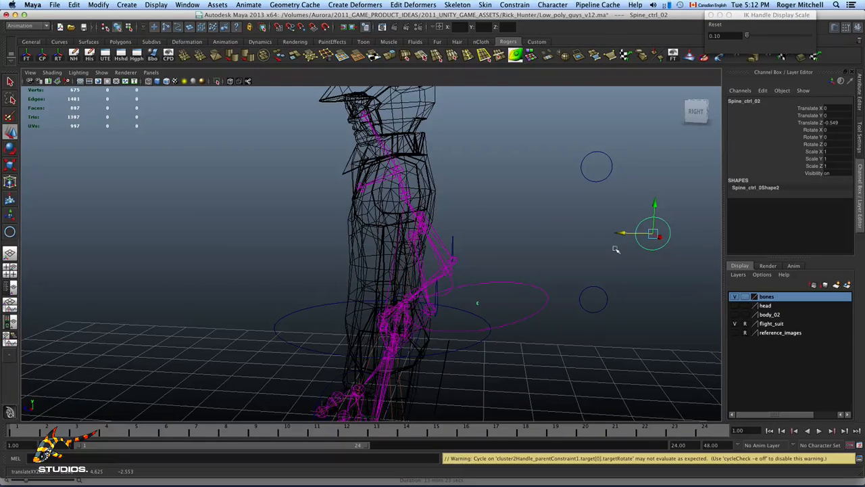
Undo the Spine_ctrl_02 test move and reopen Low_poly_guys_v12.ma from the recent files without saving the changes
{"action": "key", "text": "z"}
{"action": "left_click_drag", "start_coordinate": [501, 266], "coordinate": [386, 266], "text": "alt"}
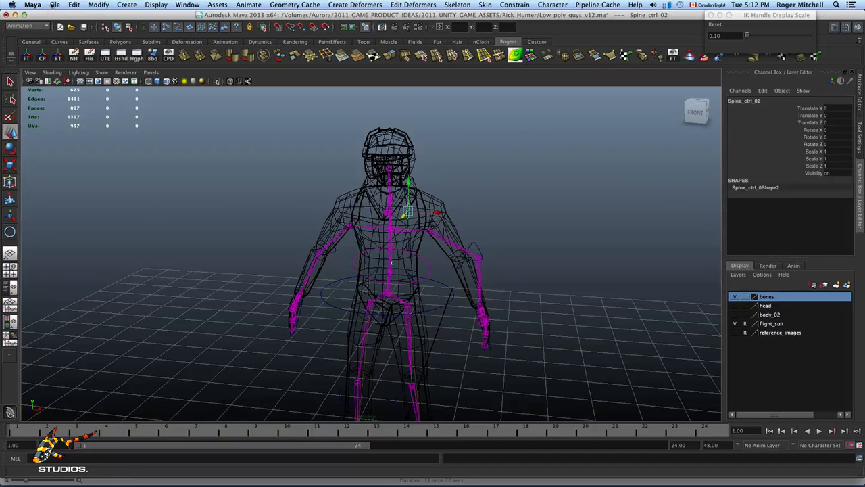
{"action": "left_click", "coordinate": [53, 5]}
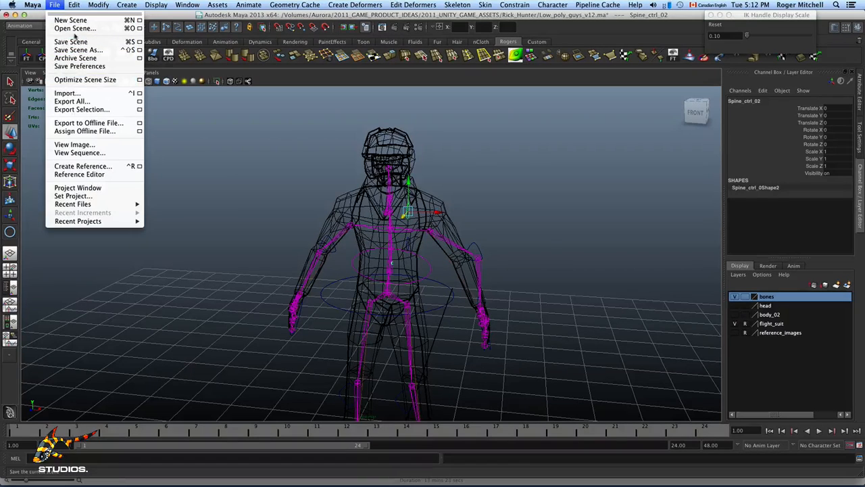
{"action": "mouse_move", "coordinate": [107, 205]}
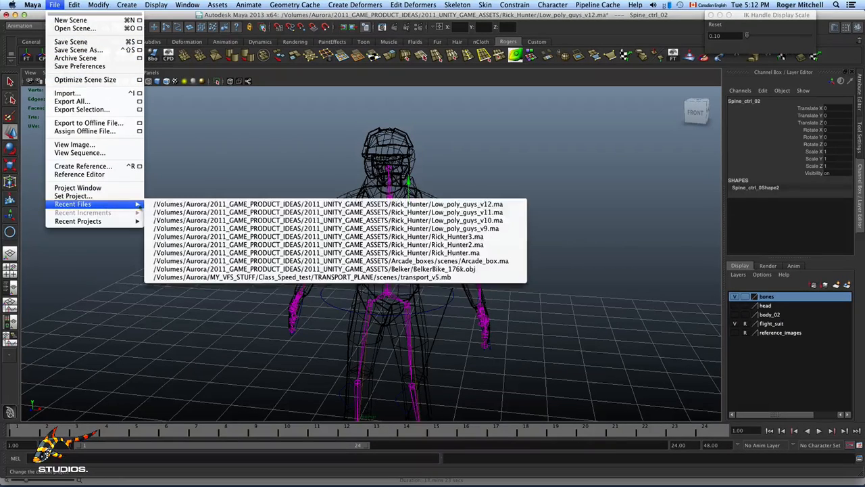
{"action": "left_click", "coordinate": [199, 204]}
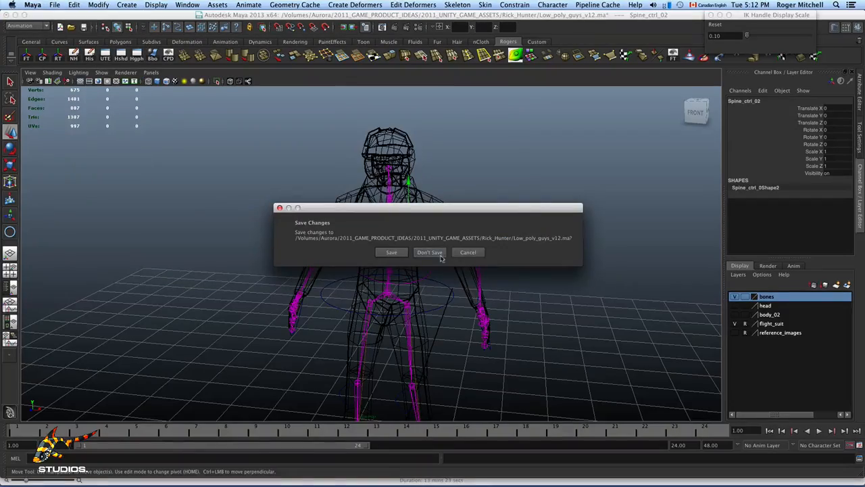
{"action": "left_click", "coordinate": [430, 252]}
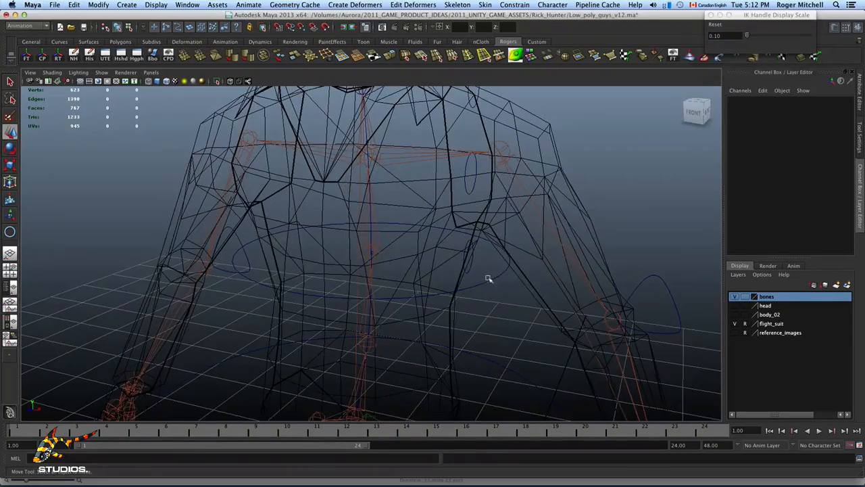
Delete the chest control circle, nurbsCircle16, around the character's upper torso
{"action": "left_click", "coordinate": [488, 278]}
{"action": "left_click_drag", "start_coordinate": [488, 281], "coordinate": [441, 243], "text": "alt"}
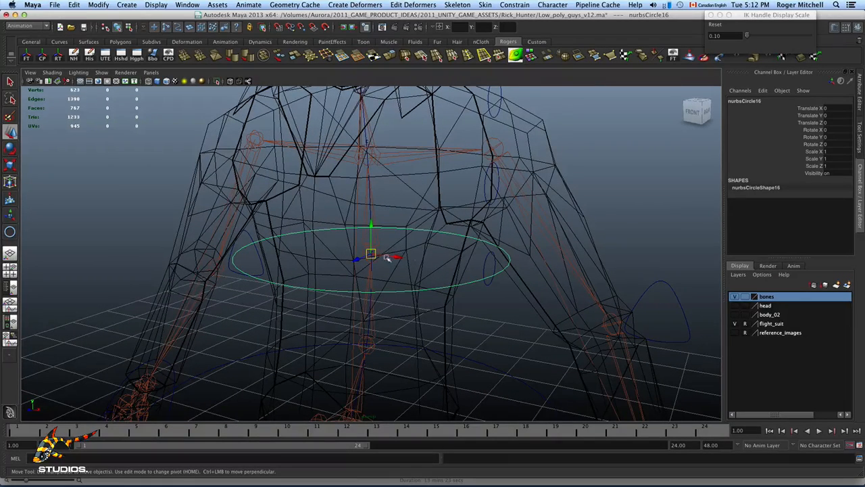
{"action": "left_click_drag", "start_coordinate": [386, 262], "coordinate": [374, 260], "text": "alt"}
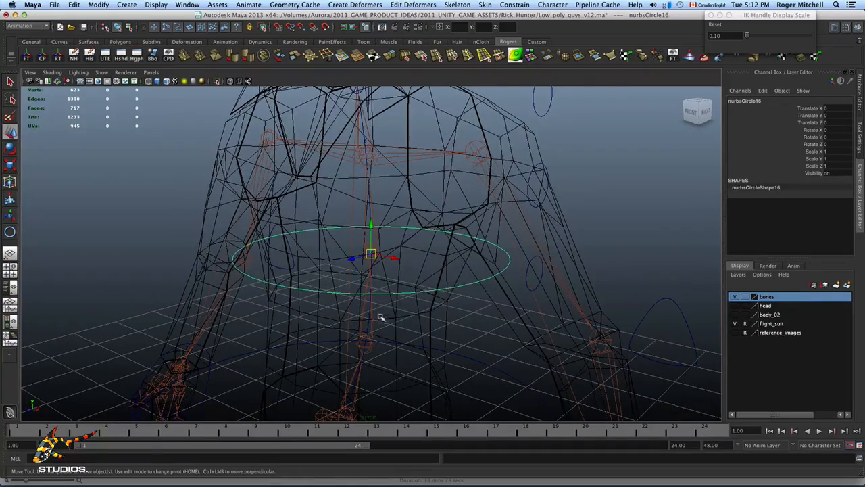
{"action": "key", "text": "Delete"}
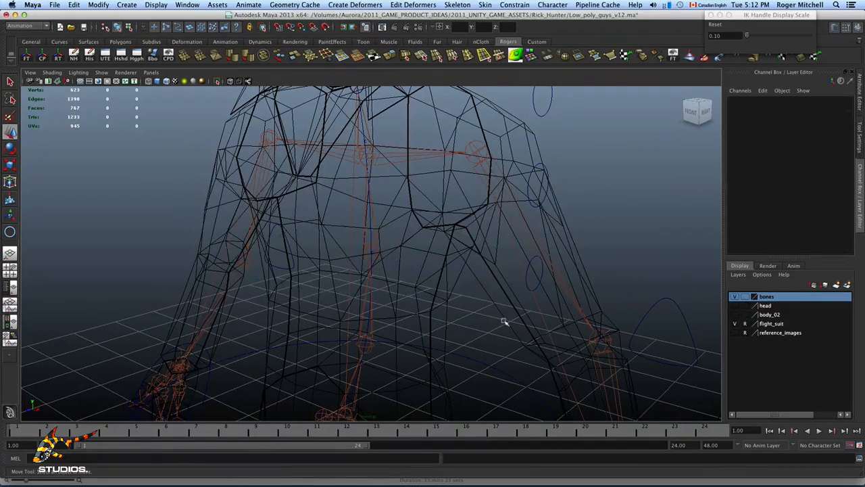
{"action": "right_click_drag", "start_coordinate": [481, 284], "coordinate": [386, 303], "text": "alt"}
{"action": "mouse_move", "coordinate": [386, 303]}
{"action": "left_mouse_down", "text": "alt"}
{"action": "mouse_move", "coordinate": [367, 301]}
{"action": "mouse_move", "coordinate": [378, 300]}
{"action": "left_mouse_up", "text": "alt"}
{"action": "scroll", "coordinate": [374, 303], "scroll_direction": "down", "scroll_amount": 5}
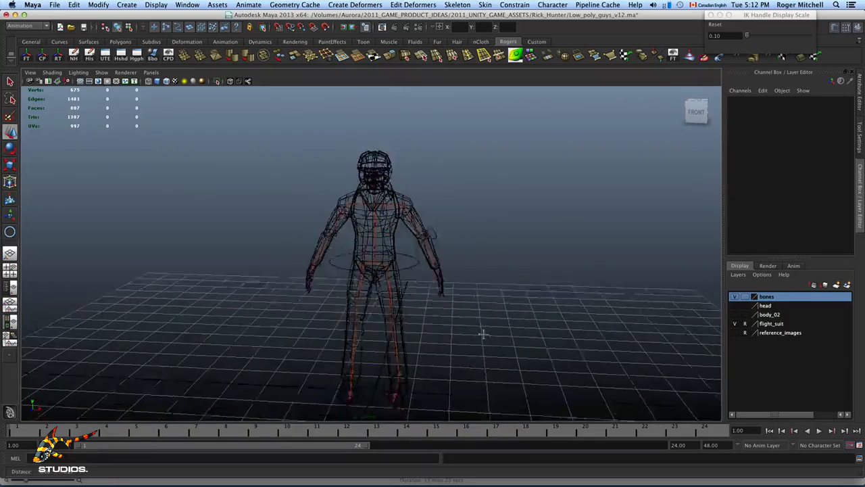
Parent the pelvis control circle, nurbsCircle15, under the large ground circle at the feet, nurbsCircle14
{"action": "left_click_drag", "start_coordinate": [482, 334], "coordinate": [459, 308], "text": "alt"}
{"action": "left_click", "coordinate": [450, 343]}
{"action": "left_click_drag", "start_coordinate": [450, 346], "coordinate": [437, 284], "text": "alt"}
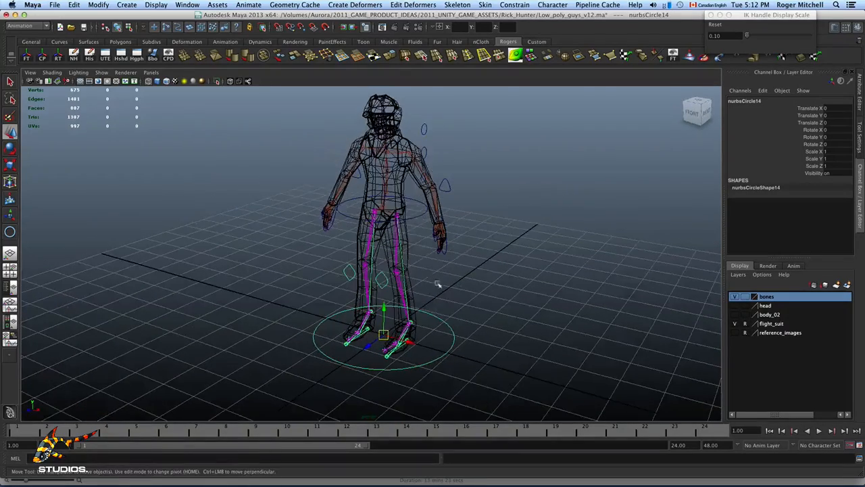
{"action": "left_click", "coordinate": [421, 215]}
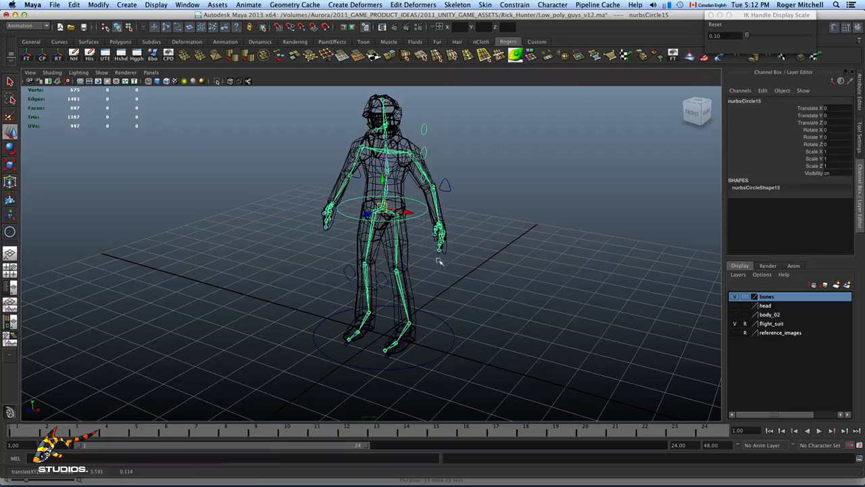
{"action": "left_click", "coordinate": [419, 240]}
{"action": "left_click", "coordinate": [417, 219]}
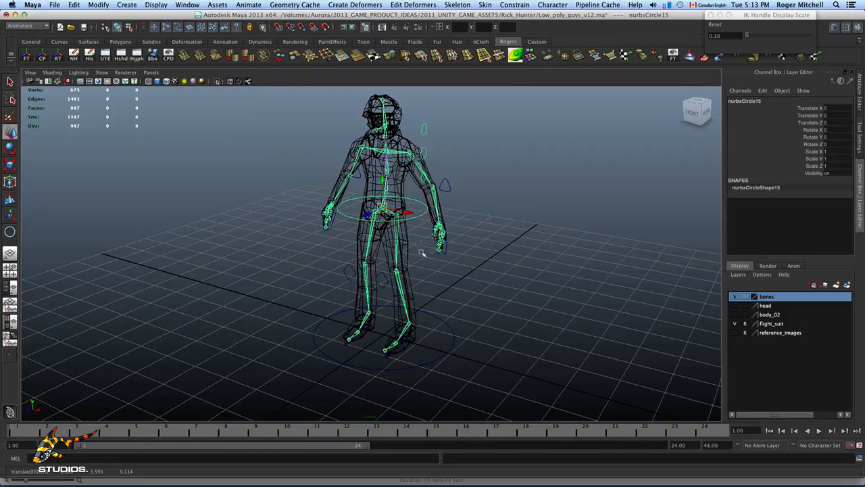
{"action": "left_click", "coordinate": [451, 320]}
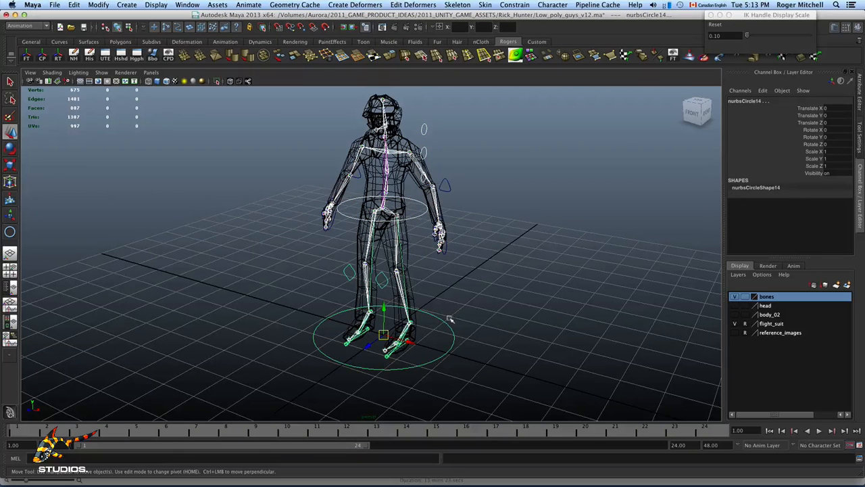
{"action": "left_click", "coordinate": [473, 331]}
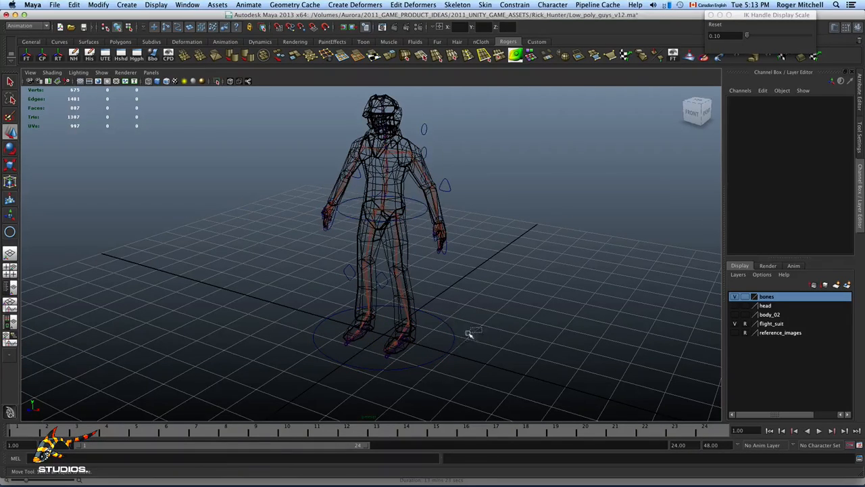
Test the new parenting by moving the ground circle slightly, and check the rig from the side
{"action": "left_click", "coordinate": [452, 350]}
{"action": "mouse_move", "coordinate": [383, 309]}
{"action": "left_mouse_down"}
{"action": "mouse_move", "coordinate": [383, 271]}
{"action": "mouse_move", "coordinate": [383, 325]}
{"action": "mouse_move", "coordinate": [393, 292]}
{"action": "mouse_move", "coordinate": [394, 304]}
{"action": "left_mouse_up"}
{"action": "left_click_drag", "start_coordinate": [449, 312], "coordinate": [470, 250], "text": "alt"}
{"action": "left_click", "coordinate": [511, 279]}
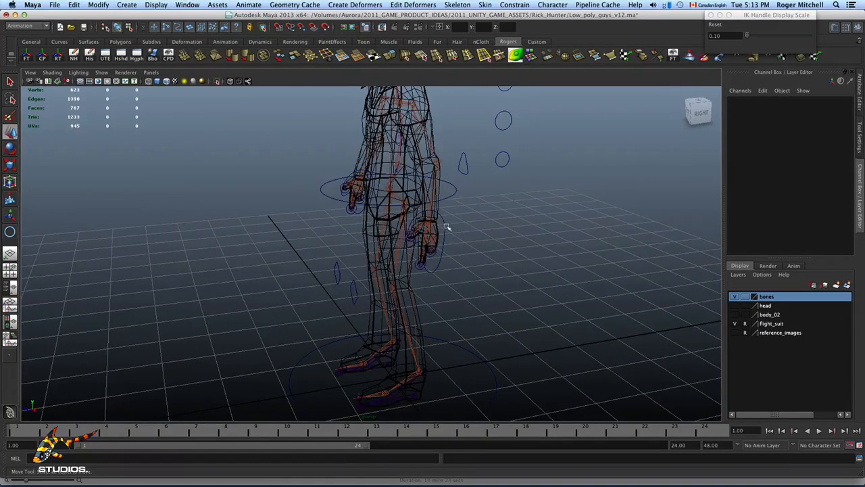
Parent both hand control circles, nurbsCircle2 and nurbsCircle5, under the ground circle nurbsCircle14
{"action": "left_click", "coordinate": [440, 238]}
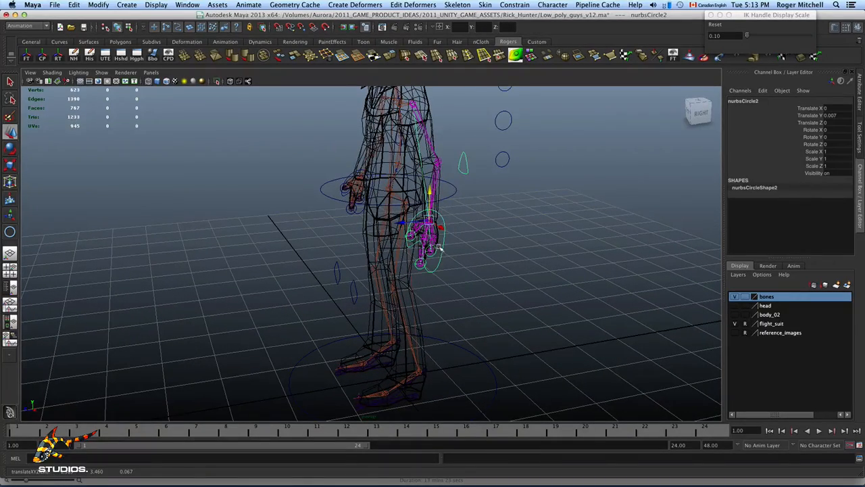
{"action": "left_click_drag", "start_coordinate": [441, 250], "coordinate": [467, 327], "text": "alt"}
{"action": "left_click", "coordinate": [310, 206]}
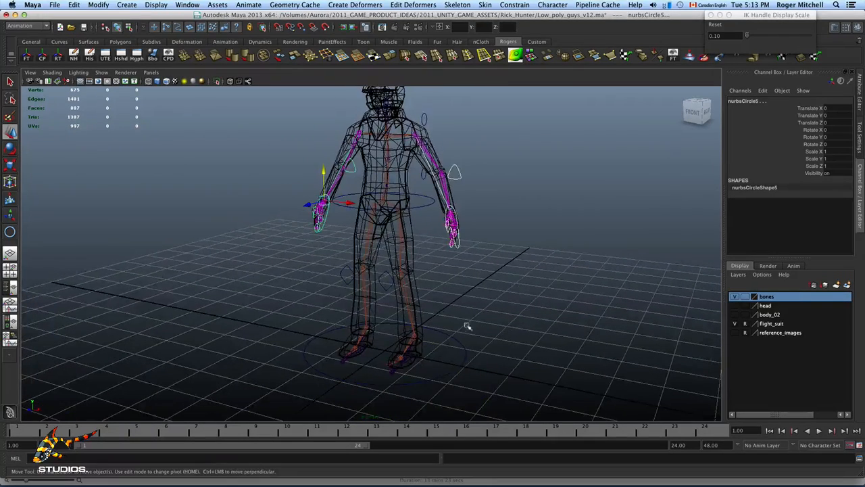
{"action": "left_click", "coordinate": [466, 342]}
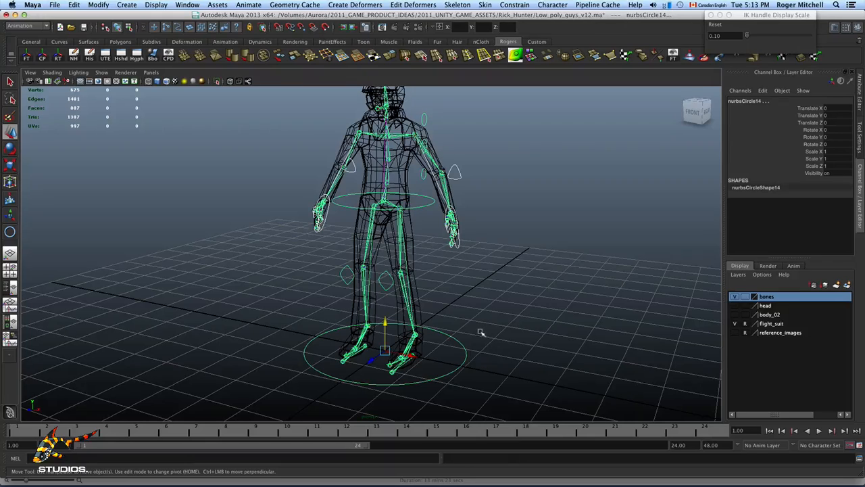
{"action": "left_click", "coordinate": [480, 332]}
Test the ground circle by raising it to about Translate Y 0.332, check the whole rig, and undo the move
{"action": "left_click_drag", "start_coordinate": [460, 348], "coordinate": [461, 349]}
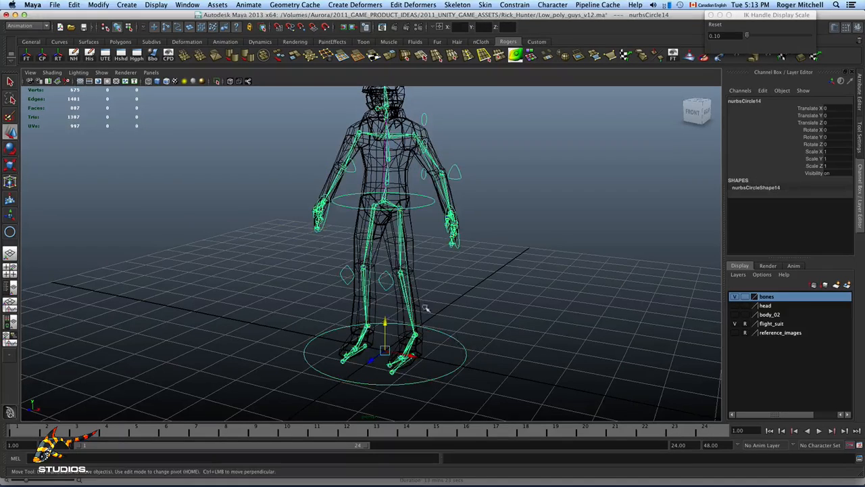
{"action": "left_click_drag", "start_coordinate": [384, 313], "coordinate": [387, 288]}
{"action": "left_click_drag", "start_coordinate": [388, 325], "coordinate": [388, 295]}
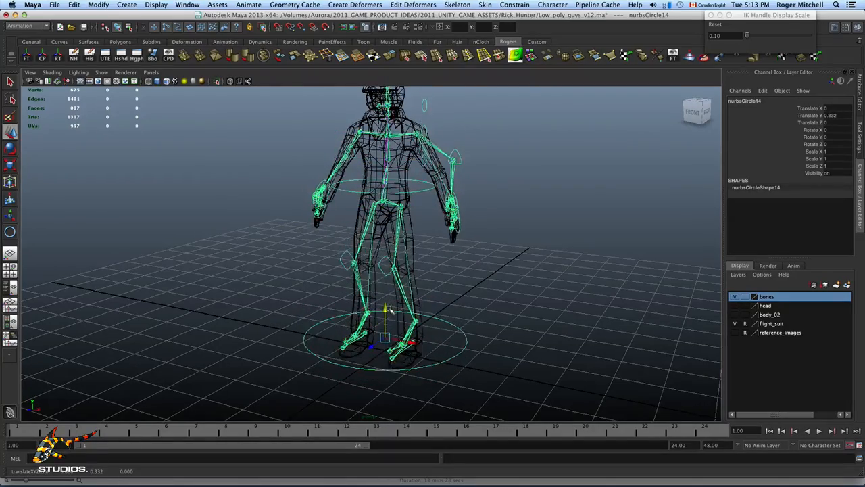
{"action": "left_click_drag", "start_coordinate": [511, 294], "coordinate": [487, 300], "text": "alt"}
{"action": "key", "text": "z"}
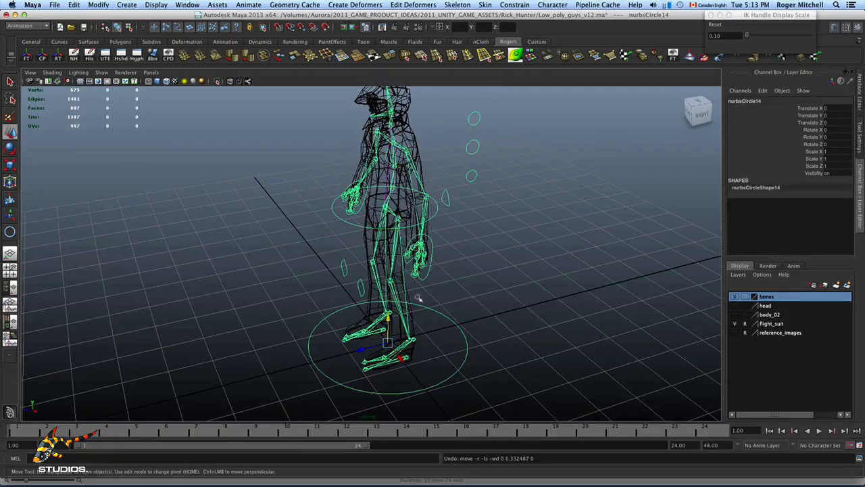
Inspect the pelvis area, test the pelvis circle by raising it to about Translate Y 0.129, and undo the move
{"action": "left_click_drag", "start_coordinate": [419, 296], "coordinate": [446, 298], "text": "alt"}
{"action": "right_click_drag", "start_coordinate": [446, 297], "coordinate": [595, 317], "text": "alt"}
{"action": "left_click_drag", "start_coordinate": [541, 301], "coordinate": [447, 295], "text": "alt"}
{"action": "right_click_drag", "start_coordinate": [446, 295], "coordinate": [457, 315], "text": "alt"}
{"action": "left_click_drag", "start_coordinate": [457, 315], "coordinate": [520, 310], "text": "alt"}
{"action": "left_click", "coordinate": [572, 274]}
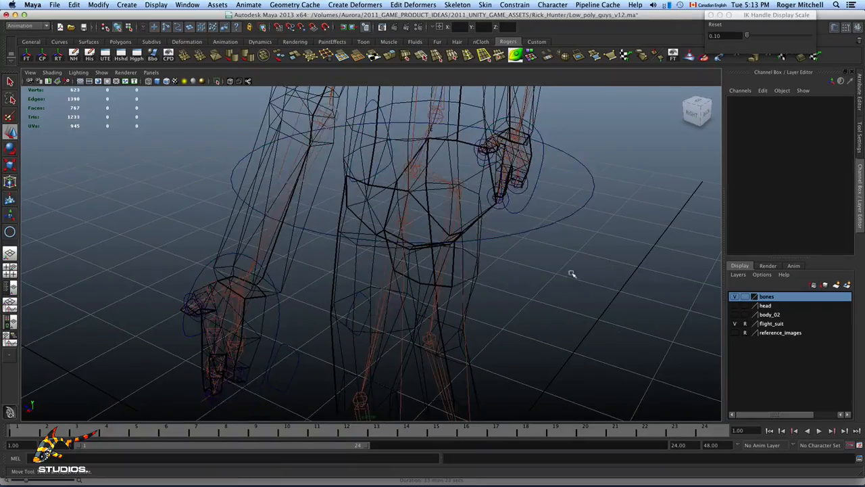
{"action": "left_click_drag", "start_coordinate": [601, 262], "coordinate": [410, 200], "text": "alt"}
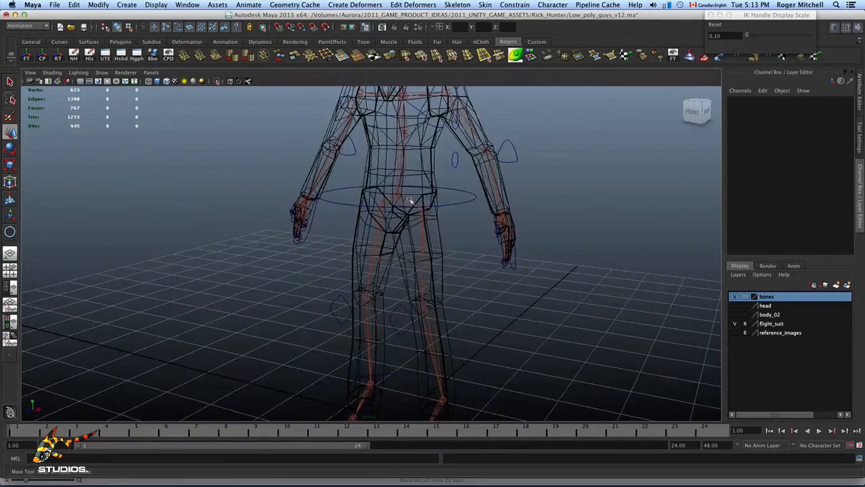
{"action": "left_click", "coordinate": [446, 203]}
{"action": "left_click_drag", "start_coordinate": [397, 169], "coordinate": [397, 157]}
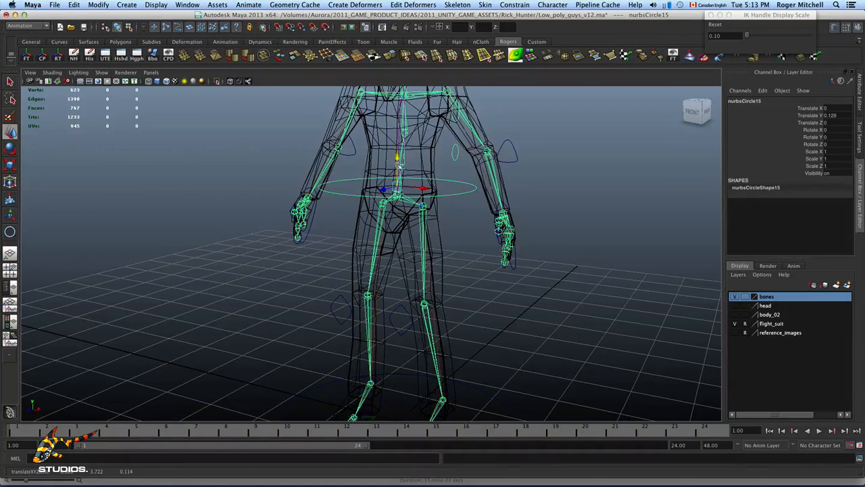
{"action": "key", "text": "z"}
Switch the flight_suit layer from reference to normal mode so the character mesh can be selected
{"action": "scroll", "coordinate": [546, 245], "scroll_direction": "down", "scroll_amount": 2}
{"action": "left_click_drag", "start_coordinate": [527, 248], "coordinate": [392, 292], "text": "alt"}
{"action": "scroll", "coordinate": [518, 253], "scroll_direction": "down", "scroll_amount": 3}
{"action": "left_click", "coordinate": [460, 278]}
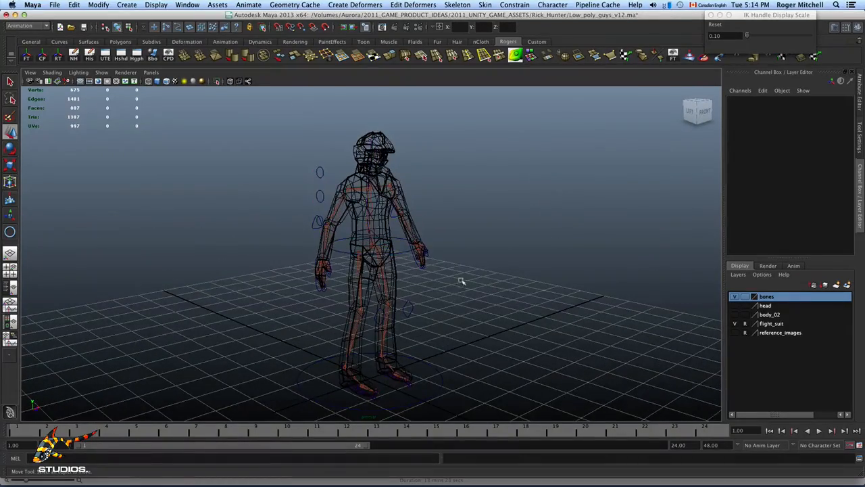
{"action": "left_click_drag", "start_coordinate": [460, 278], "coordinate": [419, 291], "text": "alt"}
{"action": "right_click_drag", "start_coordinate": [419, 292], "coordinate": [459, 298], "text": "alt"}
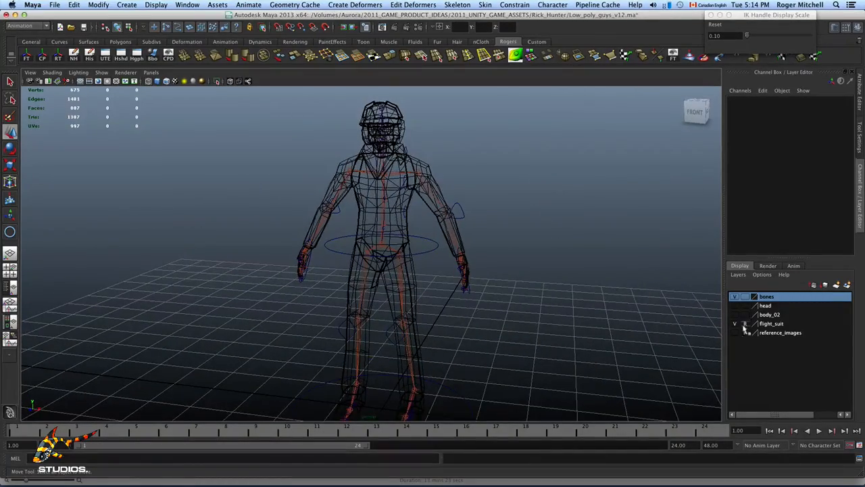
{"action": "left_click", "coordinate": [745, 323]}
{"action": "left_click_drag", "start_coordinate": [616, 299], "coordinate": [549, 302], "text": "alt"}
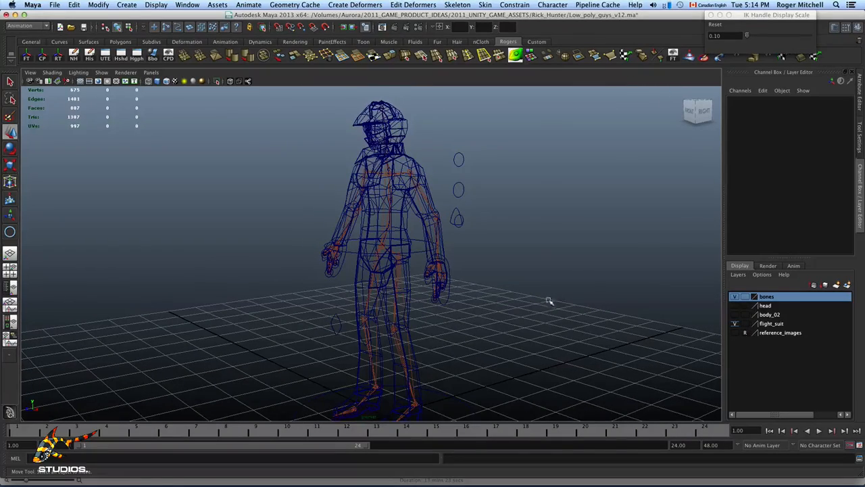
Select the Flight_Pilot mesh and check it from all sides and in textured shading, returning to wireframe display
{"action": "left_click_drag", "start_coordinate": [676, 325], "coordinate": [599, 322], "text": "alt"}
{"action": "right_click_drag", "start_coordinate": [499, 328], "coordinate": [515, 317], "text": "alt"}
{"action": "left_click_drag", "start_coordinate": [515, 317], "coordinate": [243, 321], "text": "alt"}
{"action": "left_click", "coordinate": [419, 312]}
{"action": "left_click_drag", "start_coordinate": [426, 318], "coordinate": [335, 320], "text": "alt"}
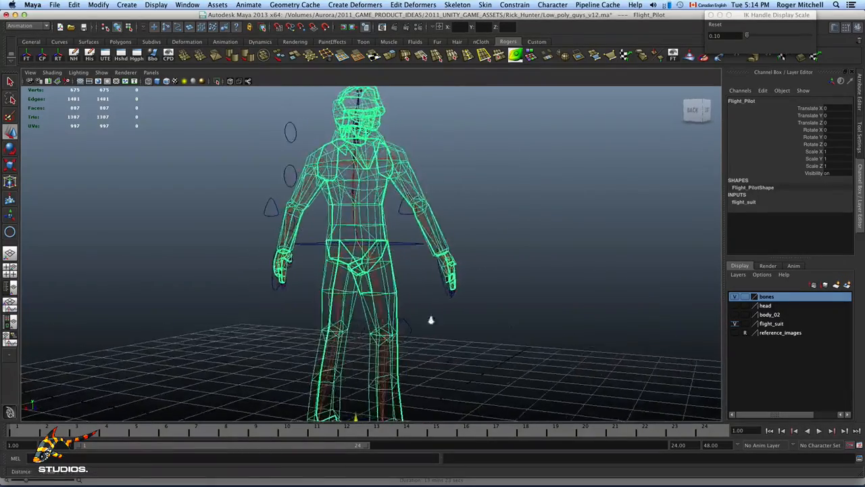
{"action": "right_click_drag", "start_coordinate": [429, 320], "coordinate": [449, 327], "text": "alt"}
{"action": "left_click_drag", "start_coordinate": [448, 327], "coordinate": [660, 336], "text": "alt"}
{"action": "mouse_move", "coordinate": [661, 336]}
{"action": "right_mouse_down", "text": "alt"}
{"action": "mouse_move", "coordinate": [498, 329]}
{"action": "mouse_move", "coordinate": [389, 308]}
{"action": "right_mouse_up", "text": "alt"}
{"action": "key", "text": "w"}
{"action": "key", "text": "6"}
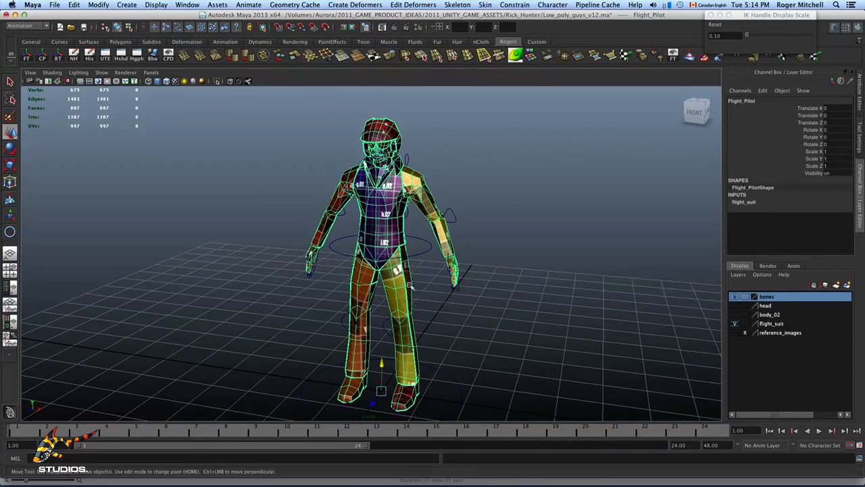
{"action": "key", "text": "4"}
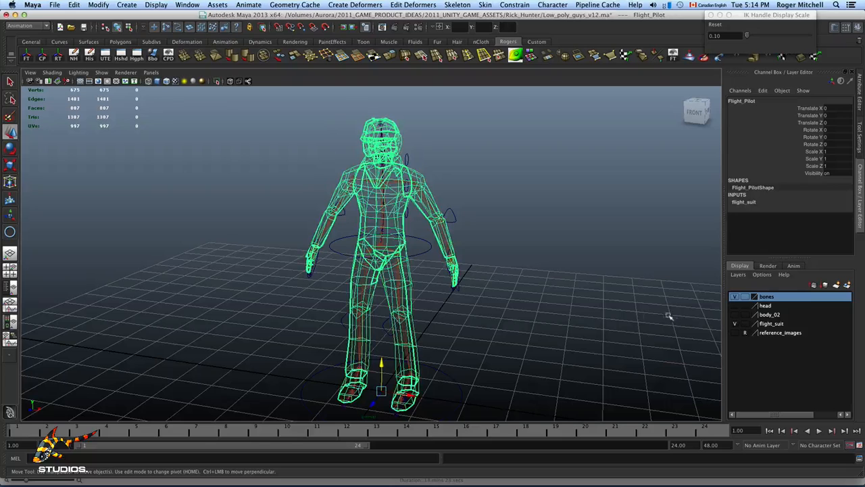
Smooth-bind the Flight_Pilot mesh to the skeleton's joint hierarchy using closest distance, classic linear skinning, max influences 2 and dropoff rate 10
{"action": "right_click_drag", "start_coordinate": [456, 321], "coordinate": [507, 315], "text": "alt"}
{"action": "left_click", "coordinate": [382, 263]}
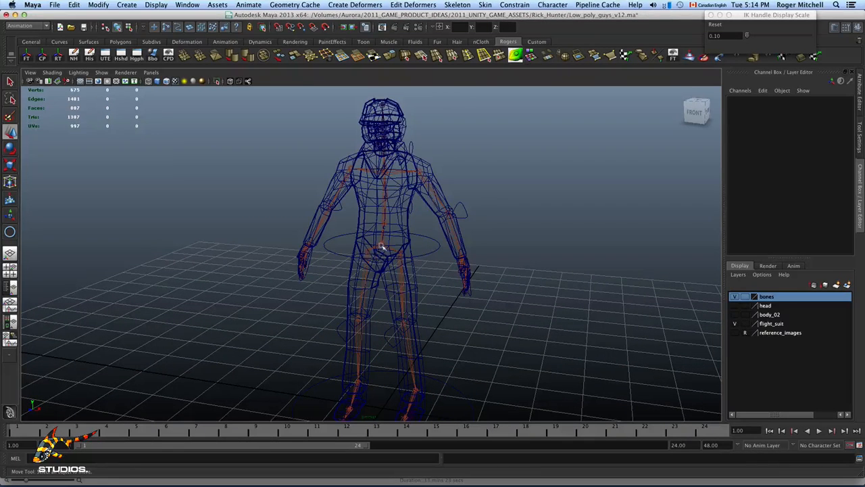
{"action": "left_click", "coordinate": [382, 248]}
{"action": "left_click", "coordinate": [418, 287]}
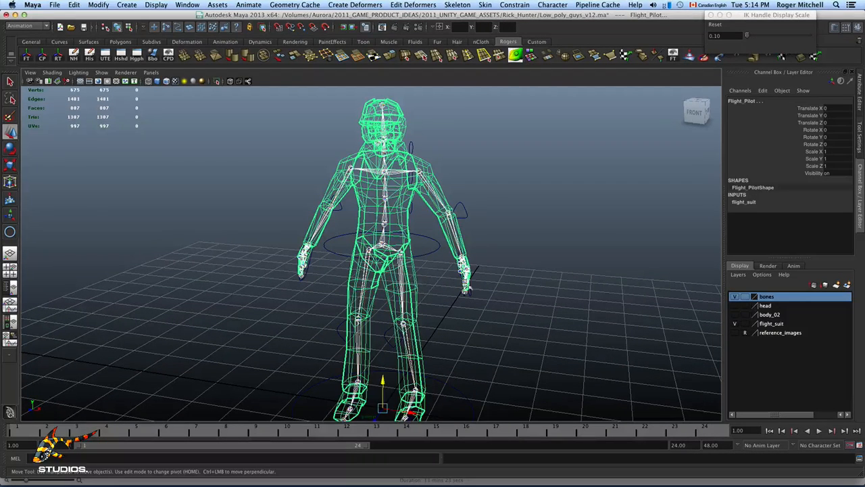
{"action": "left_click", "coordinate": [484, 4]}
{"action": "mouse_move", "coordinate": [514, 20]}
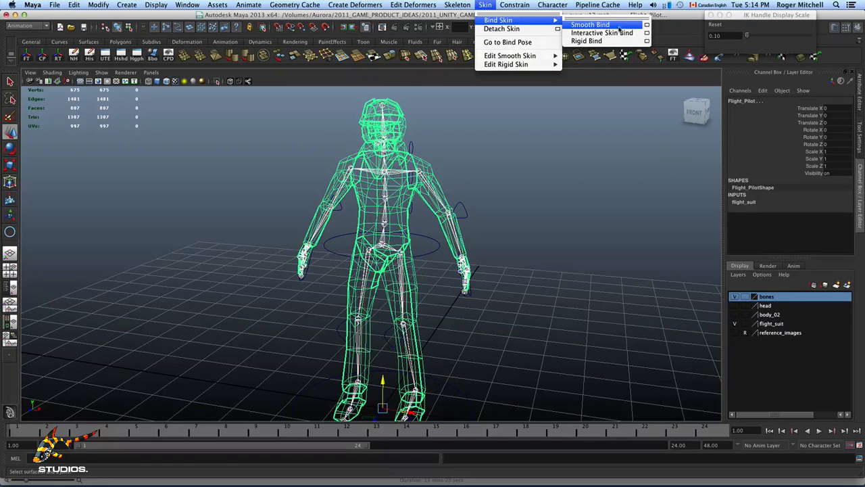
{"action": "left_click", "coordinate": [647, 26]}
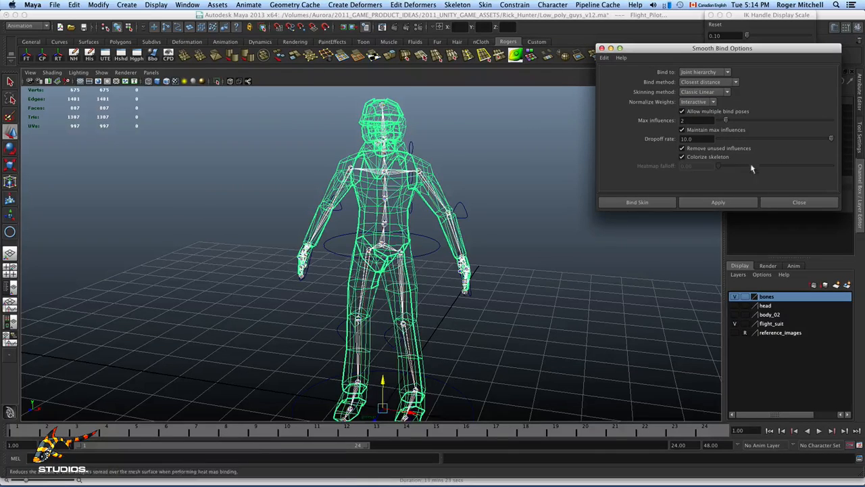
{"action": "left_click", "coordinate": [716, 203]}
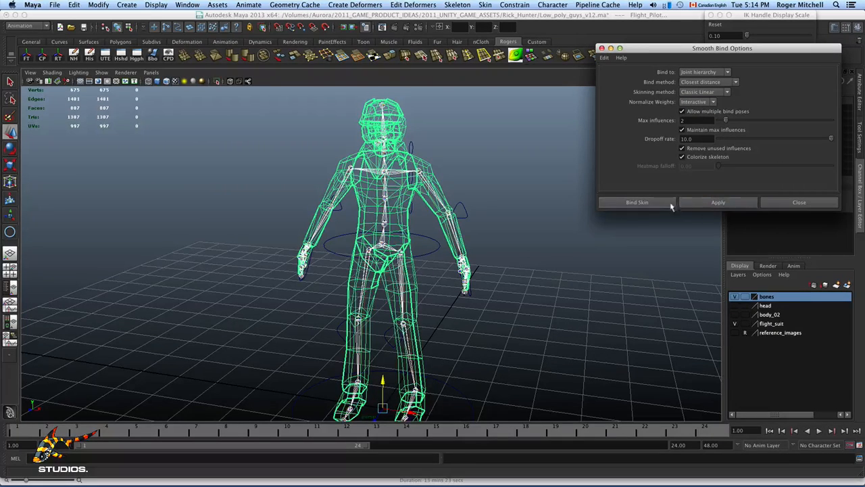
{"action": "left_click", "coordinate": [796, 203]}
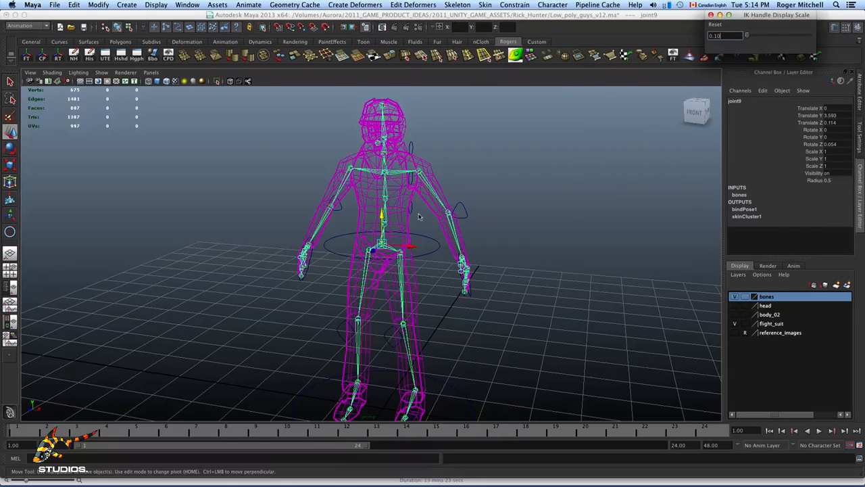
Show the character in textured shading, test the pelvis circle by shifting it slightly sideways, and undo the move
{"action": "left_click", "coordinate": [488, 228]}
{"action": "left_click", "coordinate": [429, 256]}
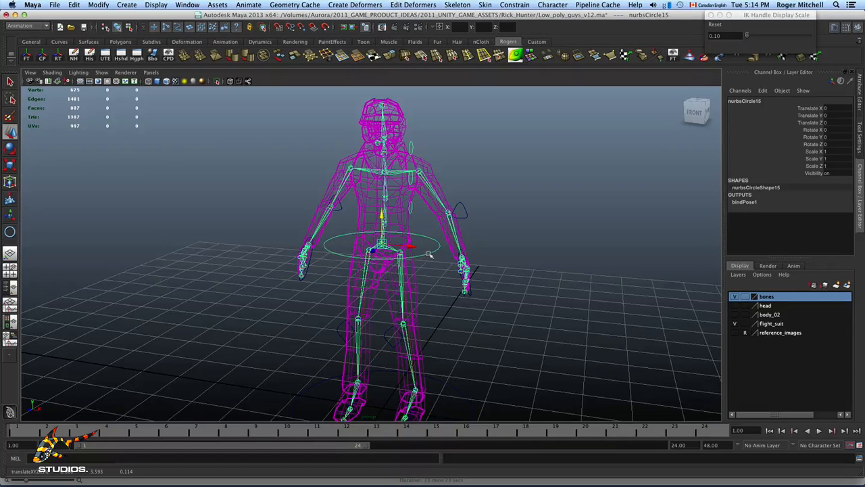
{"action": "key", "text": "6"}
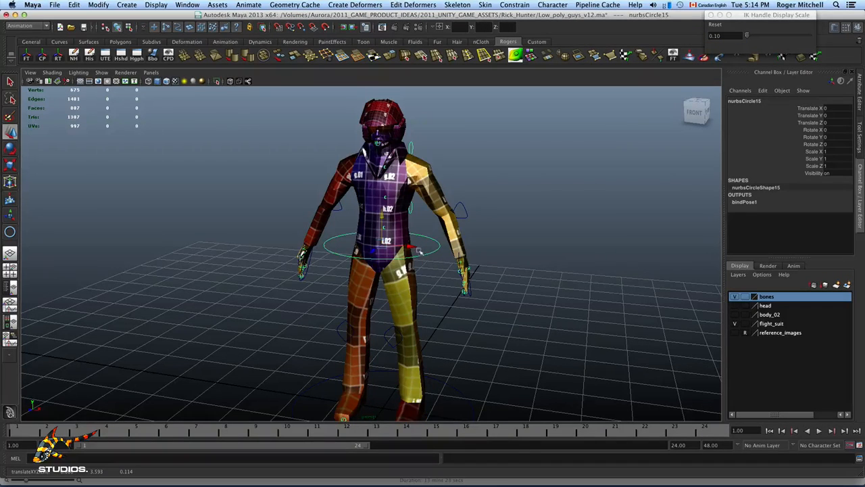
{"action": "mouse_move", "coordinate": [416, 250]}
{"action": "left_mouse_down"}
{"action": "mouse_move", "coordinate": [389, 249]}
{"action": "mouse_move", "coordinate": [426, 249]}
{"action": "mouse_move", "coordinate": [396, 248]}
{"action": "mouse_move", "coordinate": [423, 248]}
{"action": "mouse_move", "coordinate": [412, 249]}
{"action": "left_mouse_up"}
{"action": "key", "text": "z"}
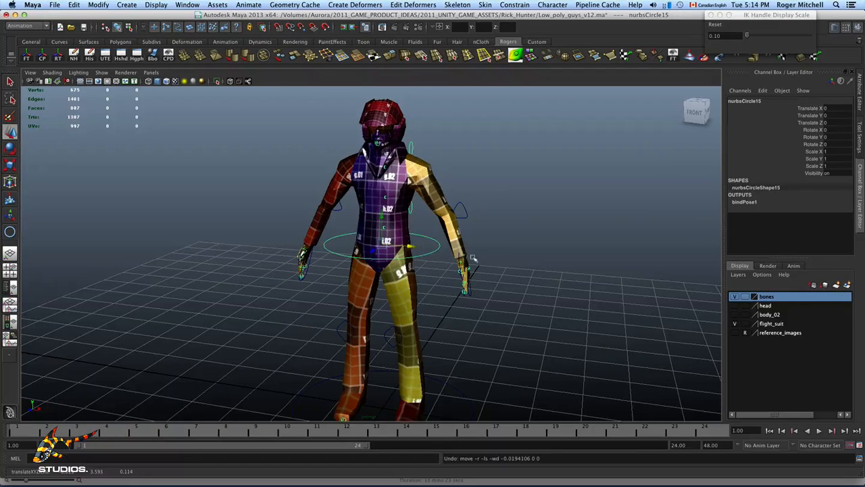
Test the character's right knee circle by pulling it forward to about Translate Z -0.821, and undo the move
{"action": "left_click_drag", "start_coordinate": [473, 259], "coordinate": [427, 277], "text": "alt"}
{"action": "left_click", "coordinate": [342, 329]}
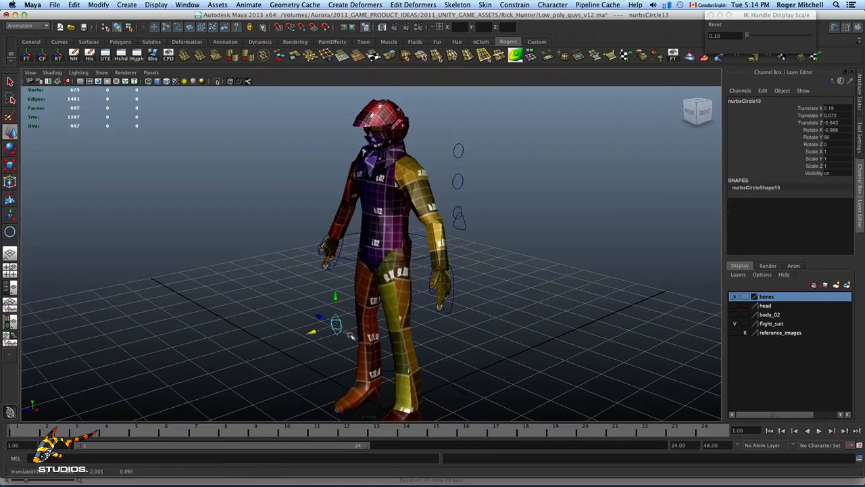
{"action": "left_click_drag", "start_coordinate": [350, 334], "coordinate": [316, 329], "text": "alt"}
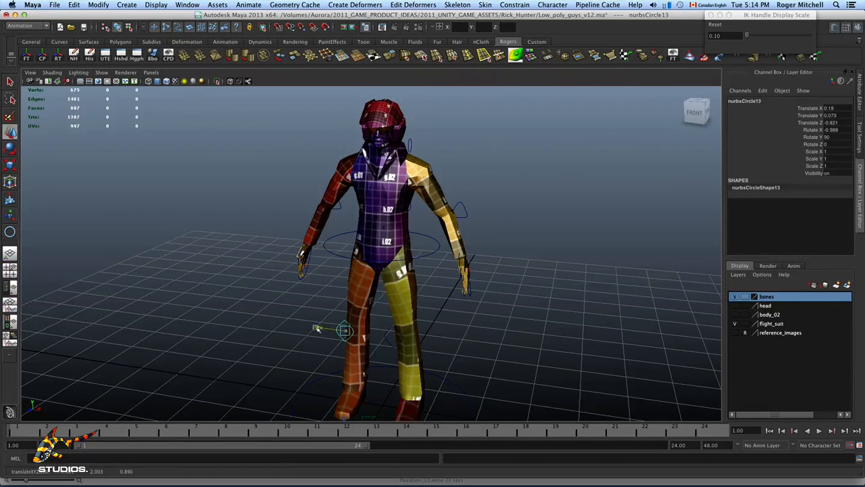
{"action": "key", "text": "z"}
Test the Spine_ctrl_02 circle behind the back by moving it to about Translate Z 0.341, and undo the move
{"action": "left_click_drag", "start_coordinate": [482, 250], "coordinate": [473, 237], "text": "alt"}
{"action": "left_click", "coordinate": [485, 204]}
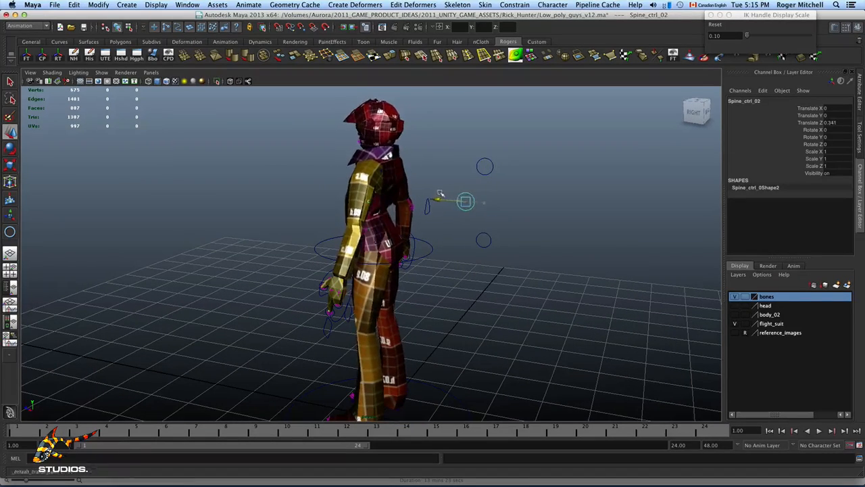
{"action": "key", "text": "z"}
Examine how the bound mesh follows the rig around the legs, knees and feet from the front and side
{"action": "left_click_drag", "start_coordinate": [442, 219], "coordinate": [500, 228], "text": "alt"}
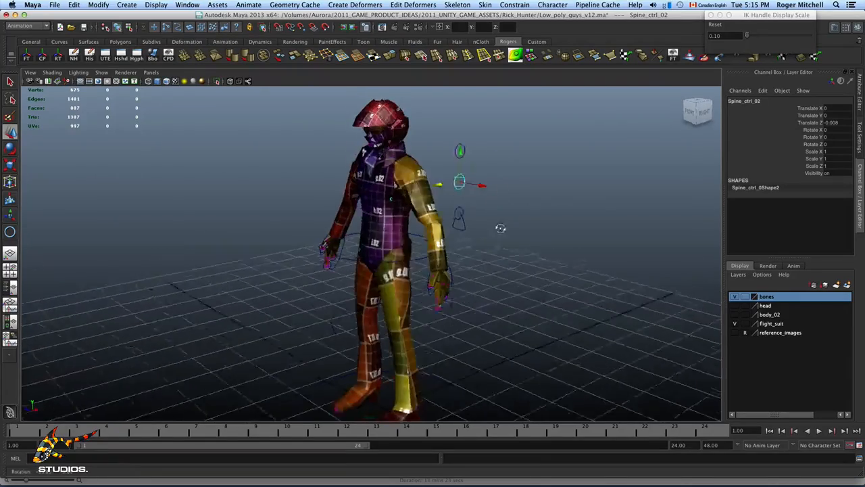
{"action": "right_click_drag", "start_coordinate": [501, 228], "coordinate": [443, 222], "text": "alt"}
{"action": "left_click_drag", "start_coordinate": [442, 222], "coordinate": [460, 216], "text": "alt"}
{"action": "right_click_drag", "start_coordinate": [460, 216], "coordinate": [461, 325], "text": "alt"}
{"action": "middle_click_drag", "start_coordinate": [461, 324], "coordinate": [467, 305], "text": "alt"}
{"action": "left_click_drag", "start_coordinate": [500, 288], "coordinate": [429, 278], "text": "alt"}
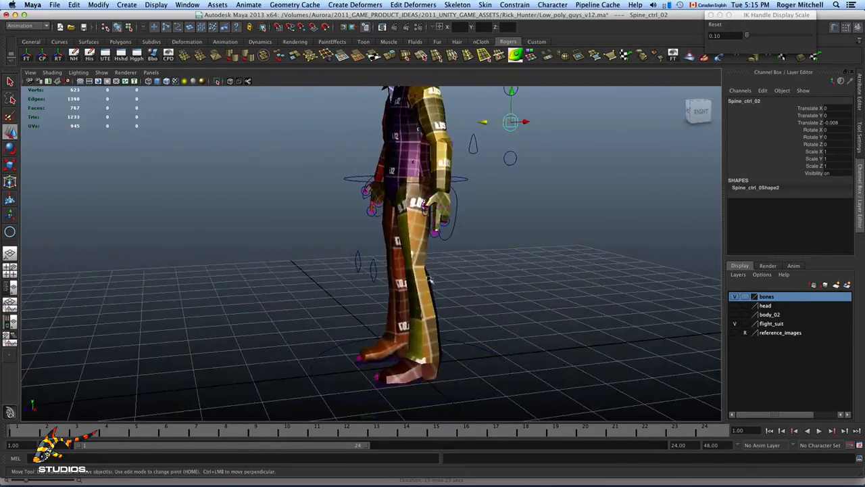
{"action": "right_click_drag", "start_coordinate": [444, 255], "coordinate": [419, 250], "text": "alt"}
{"action": "left_click_drag", "start_coordinate": [406, 291], "coordinate": [440, 303], "text": "alt"}
{"action": "right_click_drag", "start_coordinate": [440, 304], "coordinate": [473, 324], "text": "alt"}
{"action": "left_click_drag", "start_coordinate": [473, 325], "coordinate": [507, 323], "text": "alt"}
{"action": "right_click_drag", "start_coordinate": [477, 317], "coordinate": [479, 327], "text": "alt"}
{"action": "left_click_drag", "start_coordinate": [478, 327], "coordinate": [434, 369], "text": "alt"}
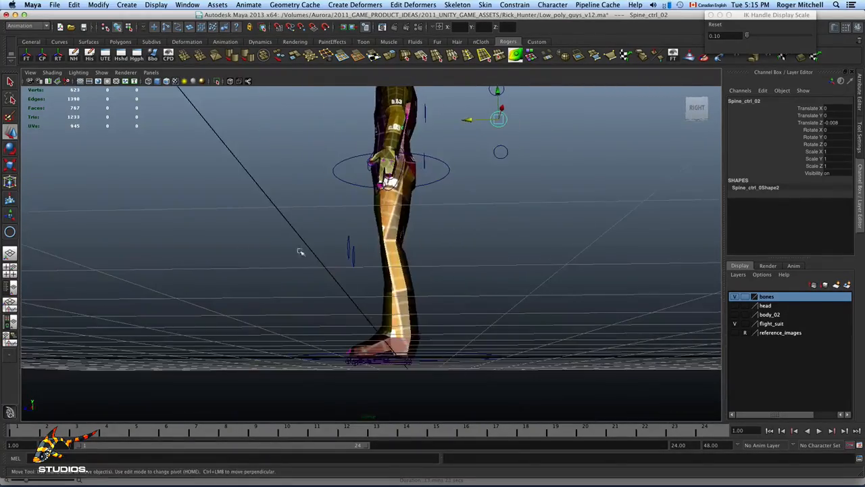
{"action": "left_click_drag", "start_coordinate": [399, 291], "coordinate": [413, 329], "text": "alt"}
{"action": "middle_click_drag", "start_coordinate": [413, 329], "coordinate": [423, 288], "text": "alt"}
{"action": "right_click_drag", "start_coordinate": [422, 304], "coordinate": [503, 356], "text": "alt"}
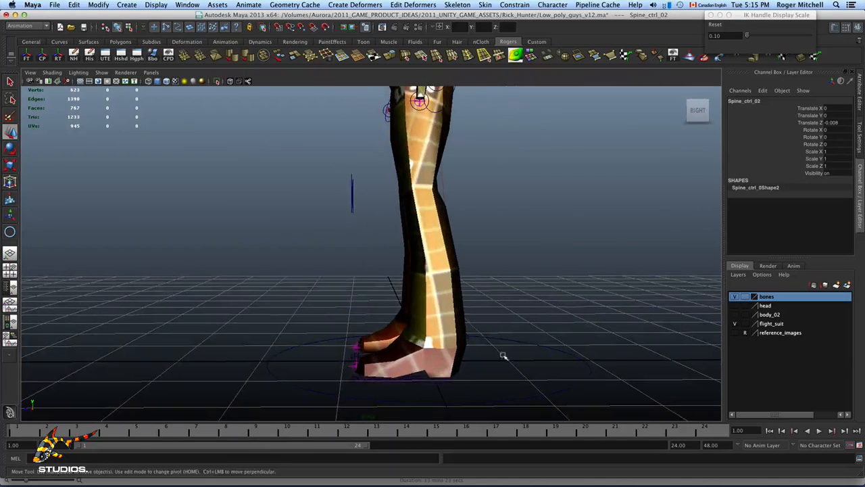
Test the character's left foot control by raising it to about Translate Y 0.467 so the knee bends, and undo the move
{"action": "left_click", "coordinate": [451, 380]}
{"action": "left_click_drag", "start_coordinate": [448, 351], "coordinate": [494, 323]}
{"action": "right_click_drag", "start_coordinate": [494, 323], "coordinate": [473, 319], "text": "alt"}
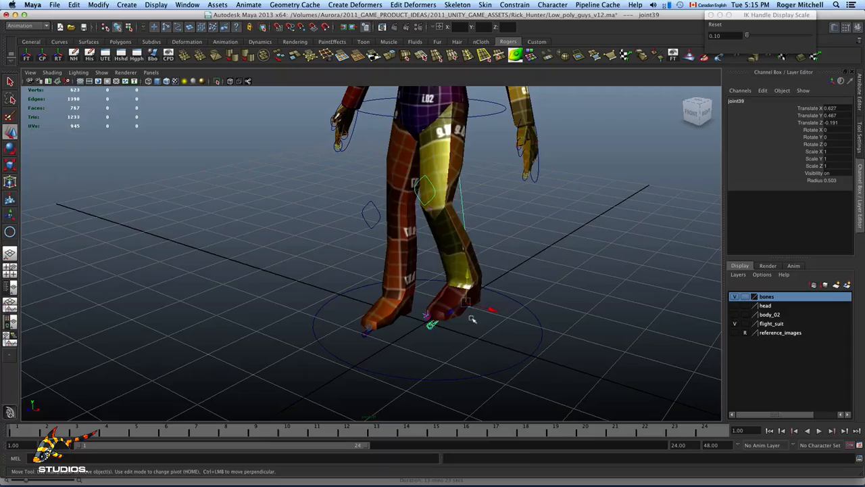
{"action": "key", "text": "super+z"}
Check the whole bound character and its control circles from the front and at an angle
{"action": "right_click_drag", "start_coordinate": [514, 280], "coordinate": [433, 284], "text": "alt"}
{"action": "left_click_drag", "start_coordinate": [432, 283], "coordinate": [457, 251], "text": "alt"}
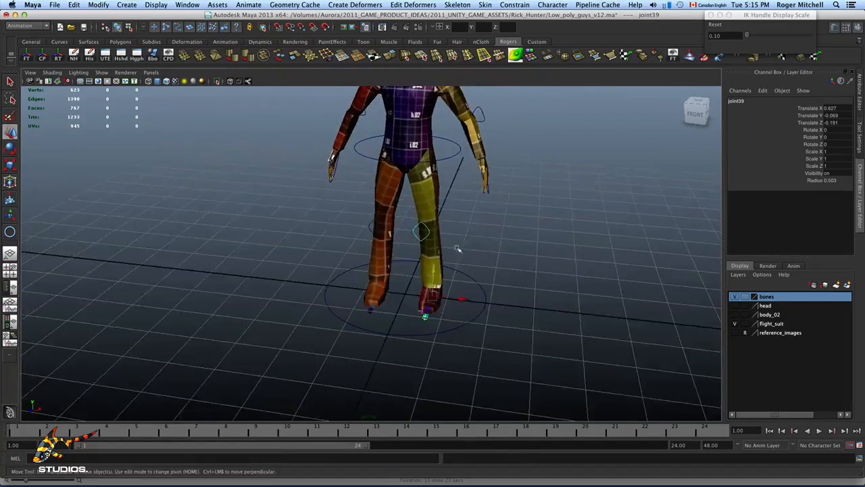
{"action": "middle_click_drag", "start_coordinate": [458, 251], "coordinate": [435, 322], "text": "alt"}
{"action": "left_click_drag", "start_coordinate": [435, 322], "coordinate": [396, 314], "text": "alt"}
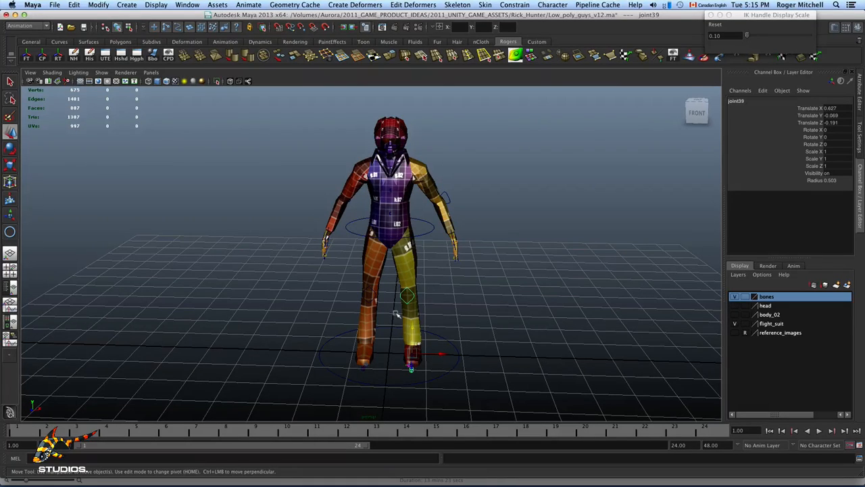
{"action": "left_click_drag", "start_coordinate": [397, 315], "coordinate": [438, 329], "text": "alt"}
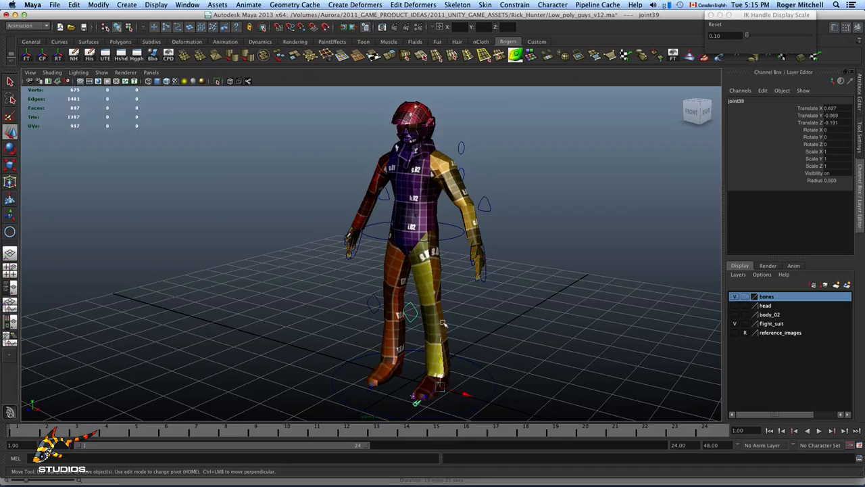
{"action": "left_click_drag", "start_coordinate": [444, 340], "coordinate": [485, 340], "text": "alt"}
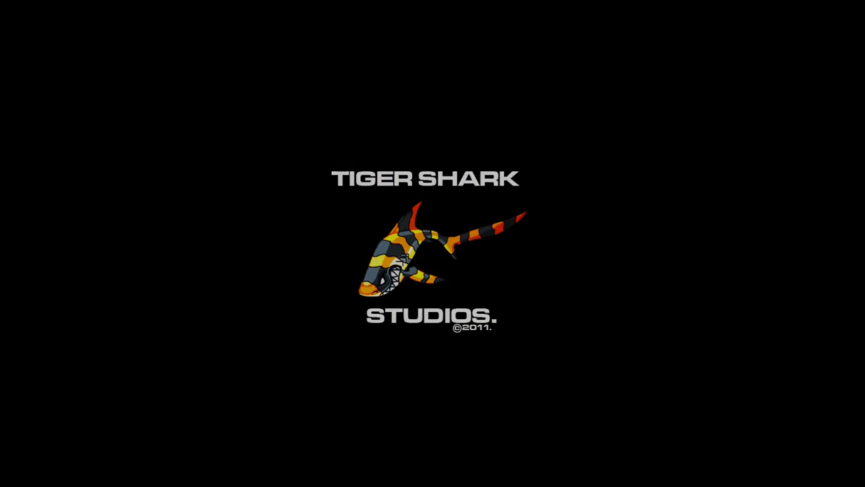